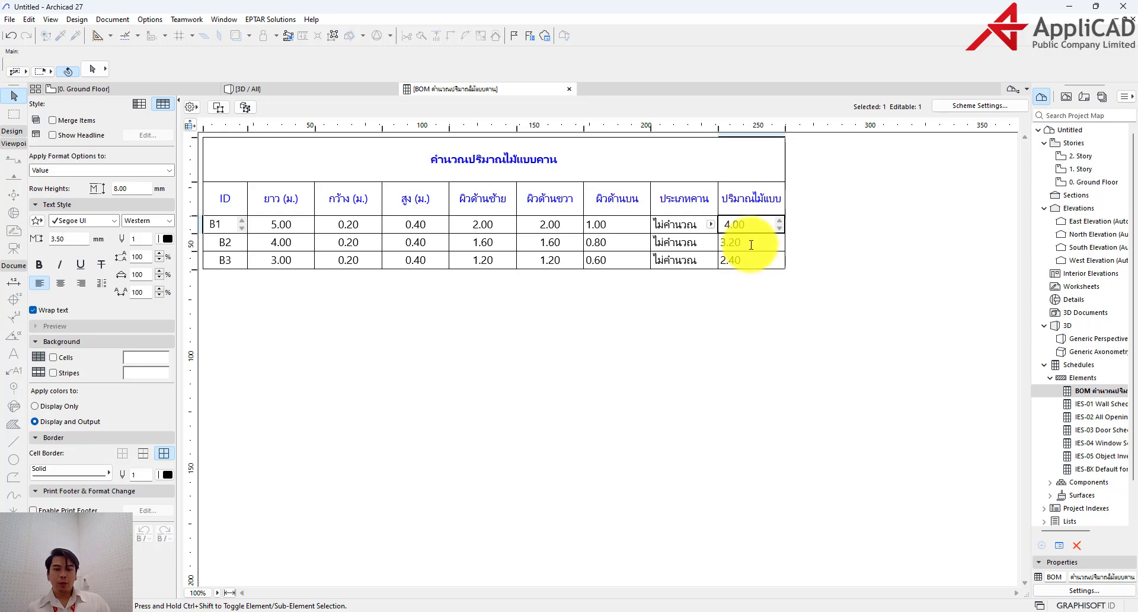
Examine the side surface areas and formwork quantities of beams B1 to B3 in the schedule.
{"action": "left_click", "coordinate": [755, 297]}
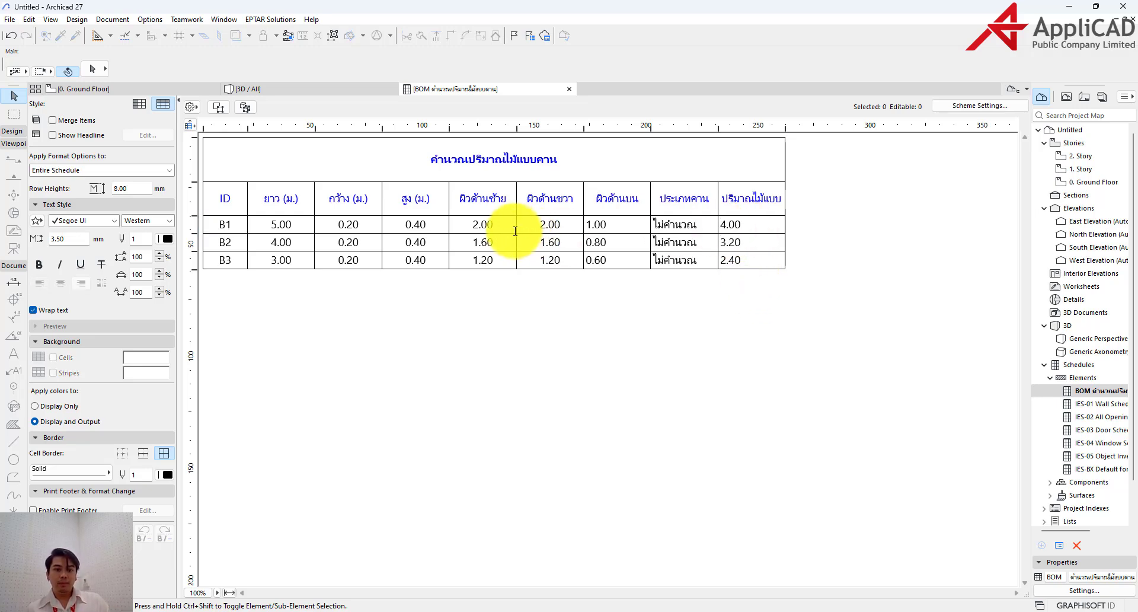
{"action": "left_click", "coordinate": [496, 224]}
{"action": "left_click", "coordinate": [539, 224]}
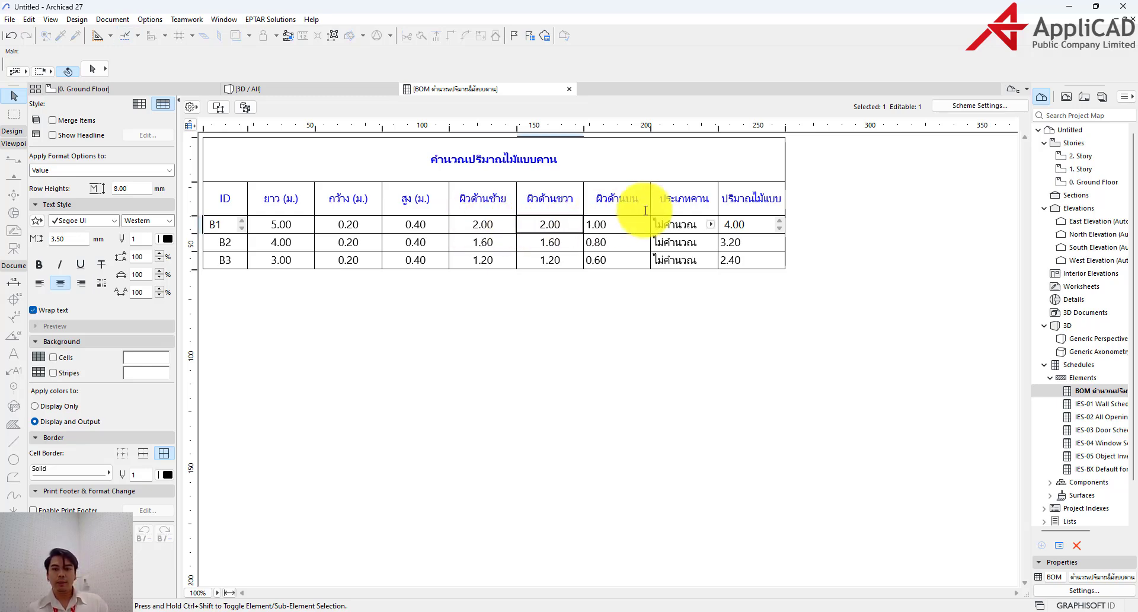
{"action": "left_click", "coordinate": [735, 224]}
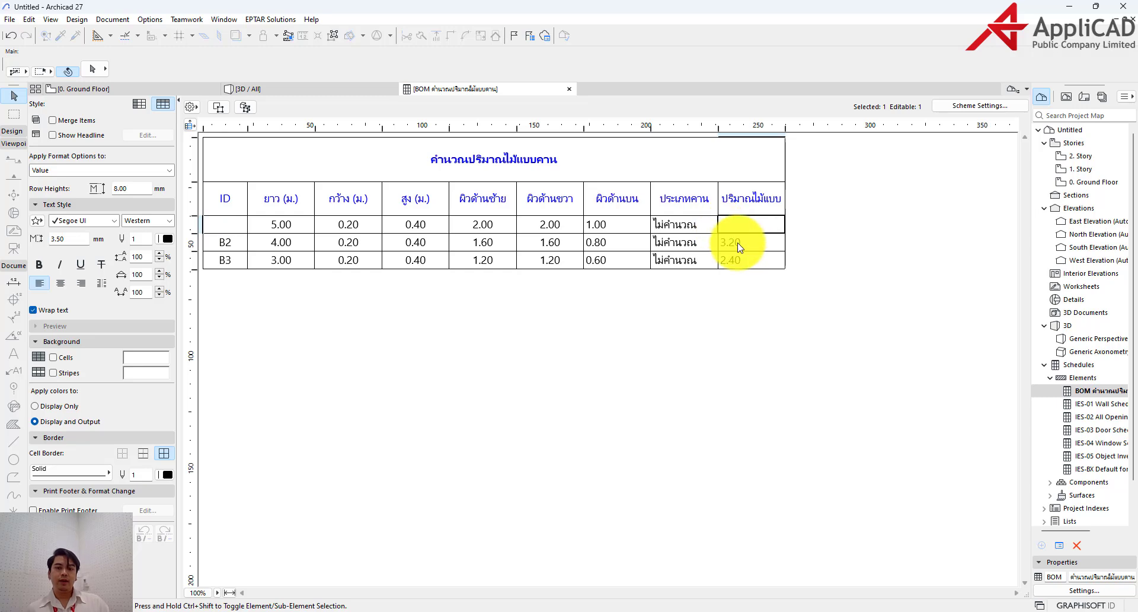
{"action": "left_click", "coordinate": [740, 247]}
{"action": "left_click", "coordinate": [737, 261]}
{"action": "left_click_drag", "start_coordinate": [750, 261], "coordinate": [722, 262]}
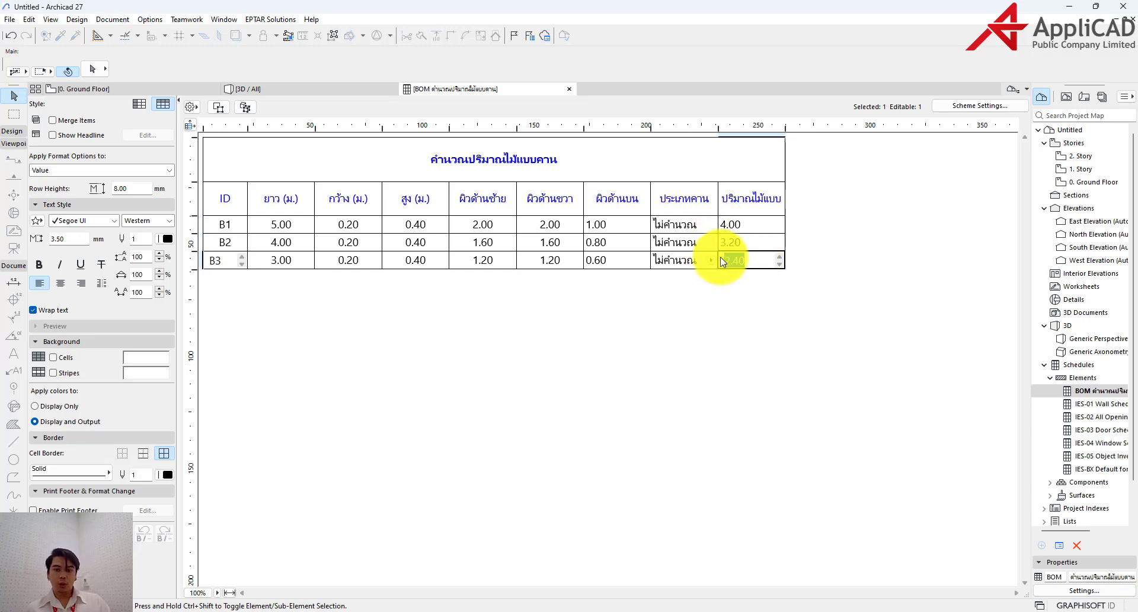
{"action": "left_click", "coordinate": [724, 306]}
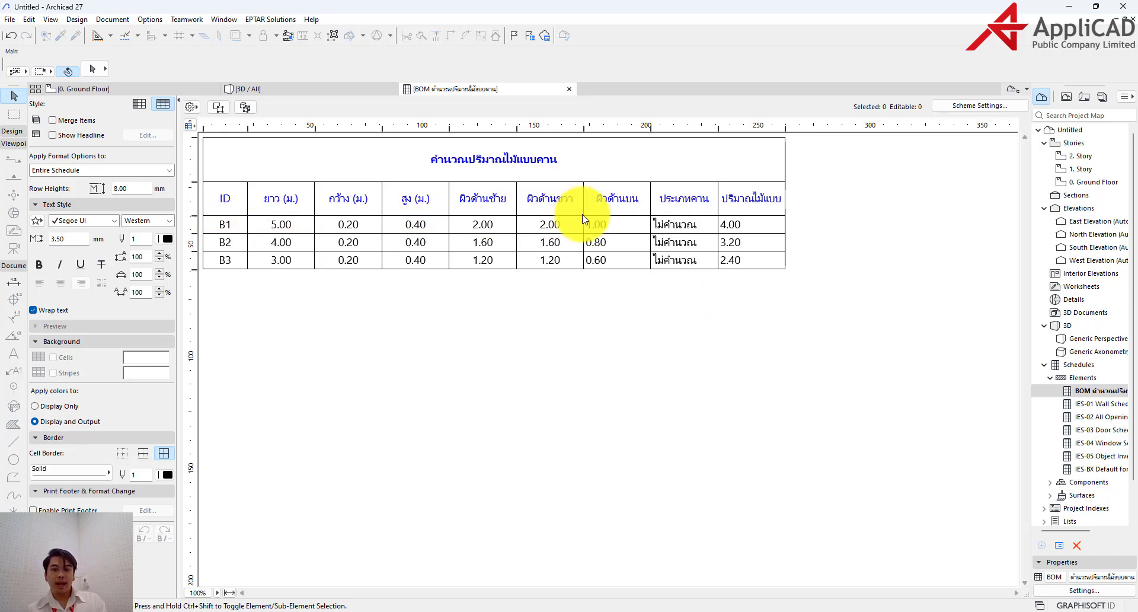
Check which options are available for beam B1 in the ประเภทคาน column.
{"action": "left_click", "coordinate": [673, 226]}
{"action": "left_click", "coordinate": [711, 225]}
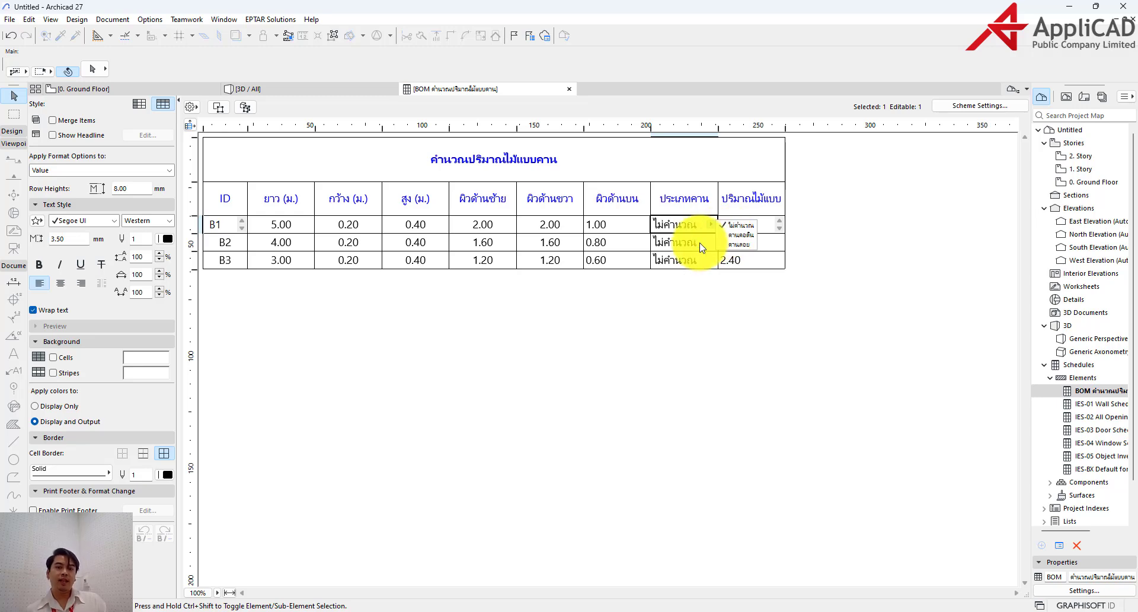
{"action": "left_click", "coordinate": [700, 313]}
Open the ปริมาณไม้แบบ property's expression from the Property Manager and clear the whole existing formula.
{"action": "left_click", "coordinate": [154, 21]}
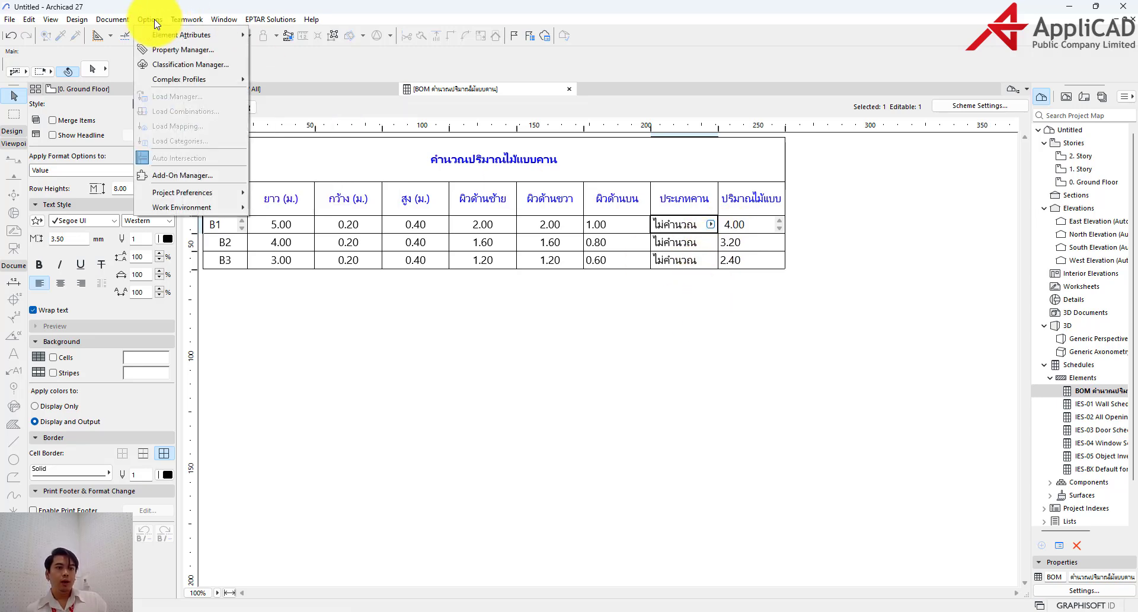
{"action": "left_click", "coordinate": [173, 50]}
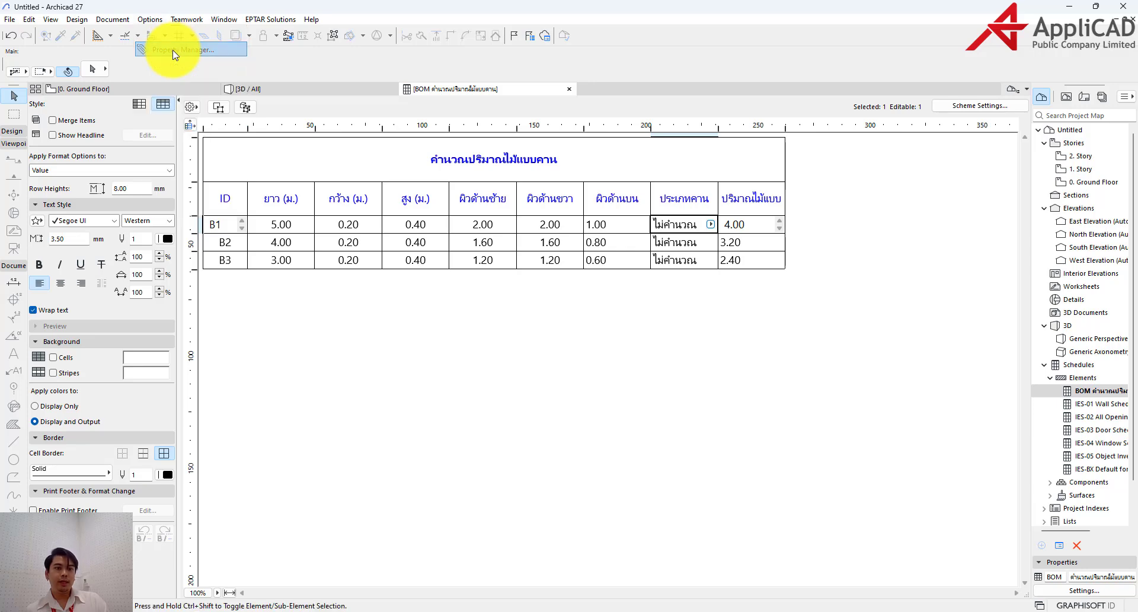
{"action": "left_click_drag", "start_coordinate": [364, 69], "coordinate": [418, 51]}
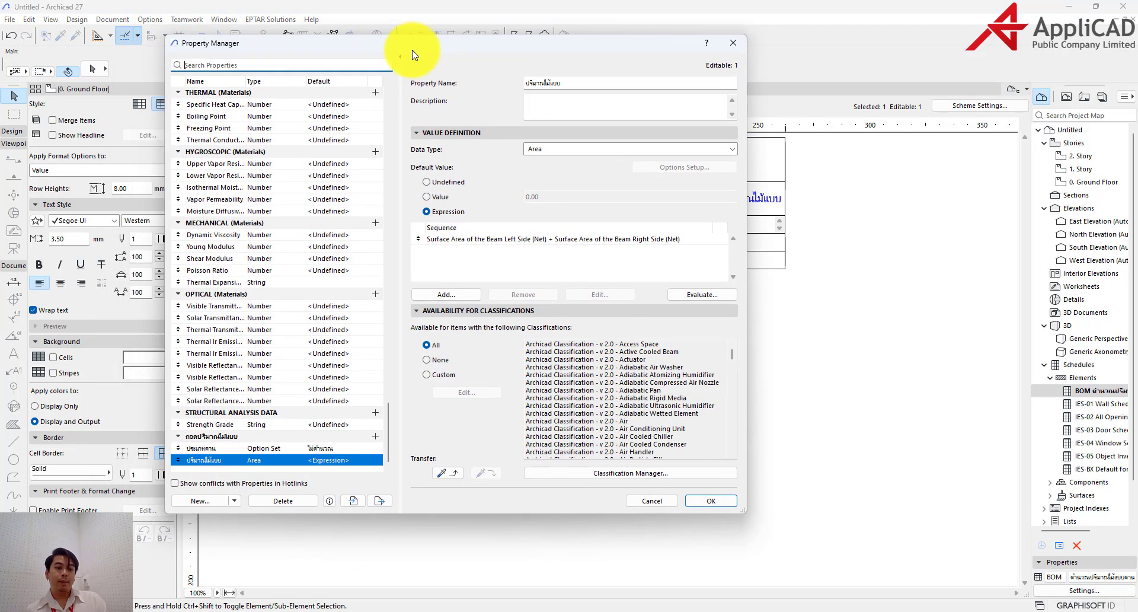
{"action": "left_click", "coordinate": [216, 462]}
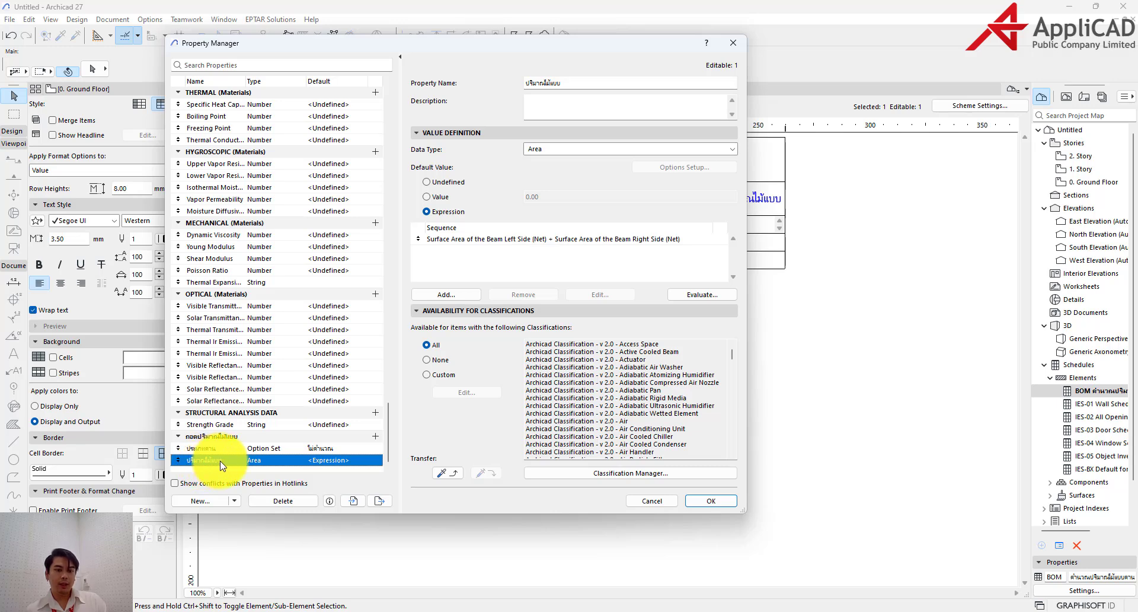
{"action": "left_click", "coordinate": [455, 243]}
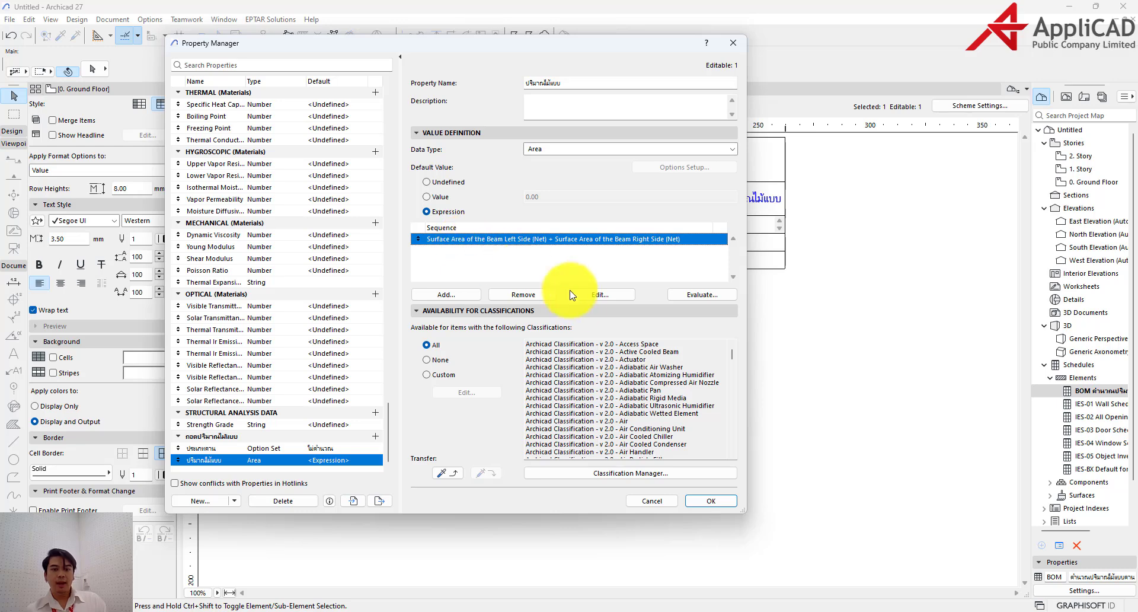
{"action": "left_click", "coordinate": [608, 294]}
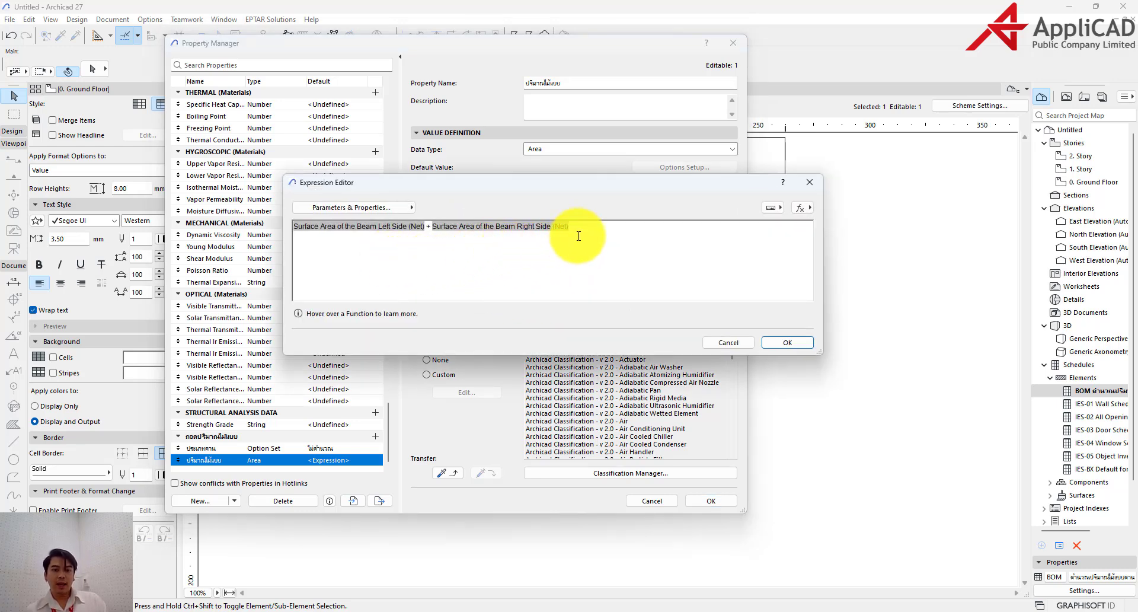
{"action": "left_click_drag", "start_coordinate": [589, 231], "coordinate": [334, 237]}
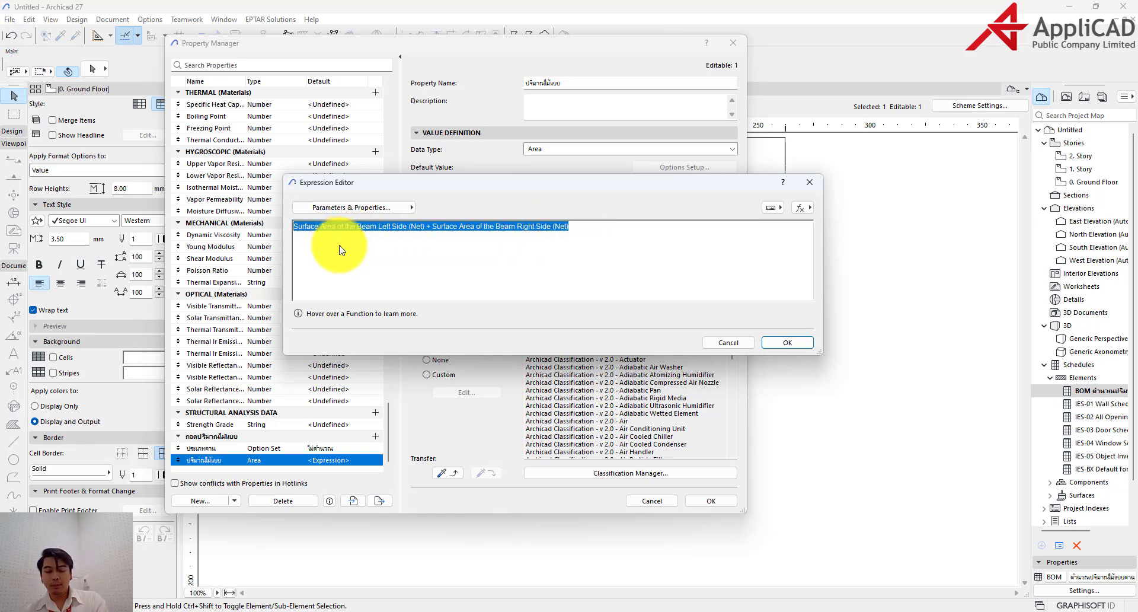
{"action": "key", "text": "Delete"}
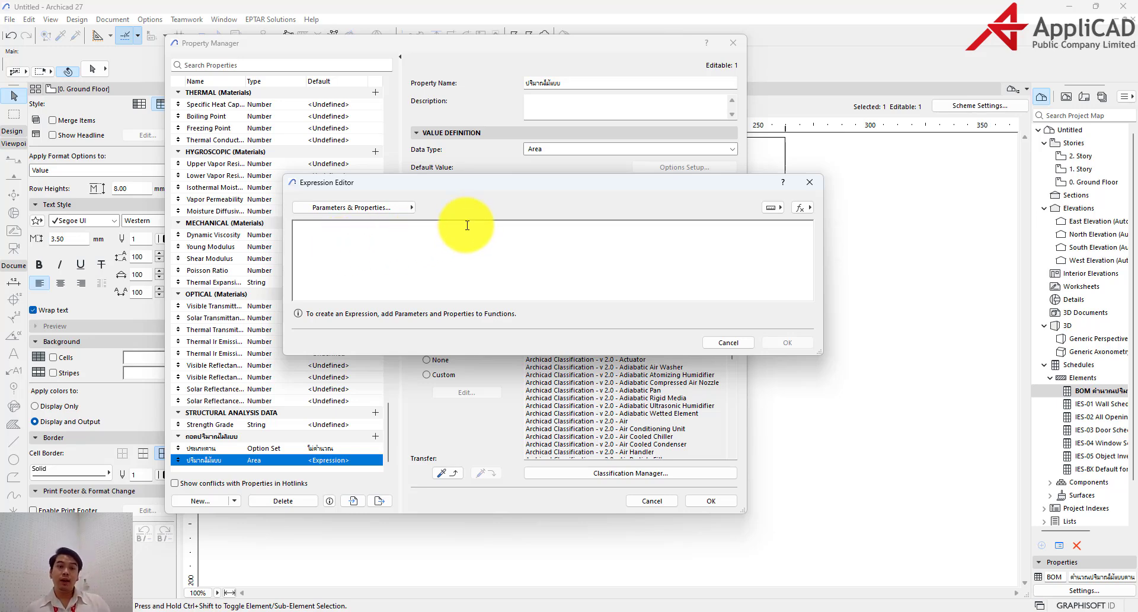
Insert the IFS logical function into the empty expression.
{"action": "left_click", "coordinate": [802, 208]}
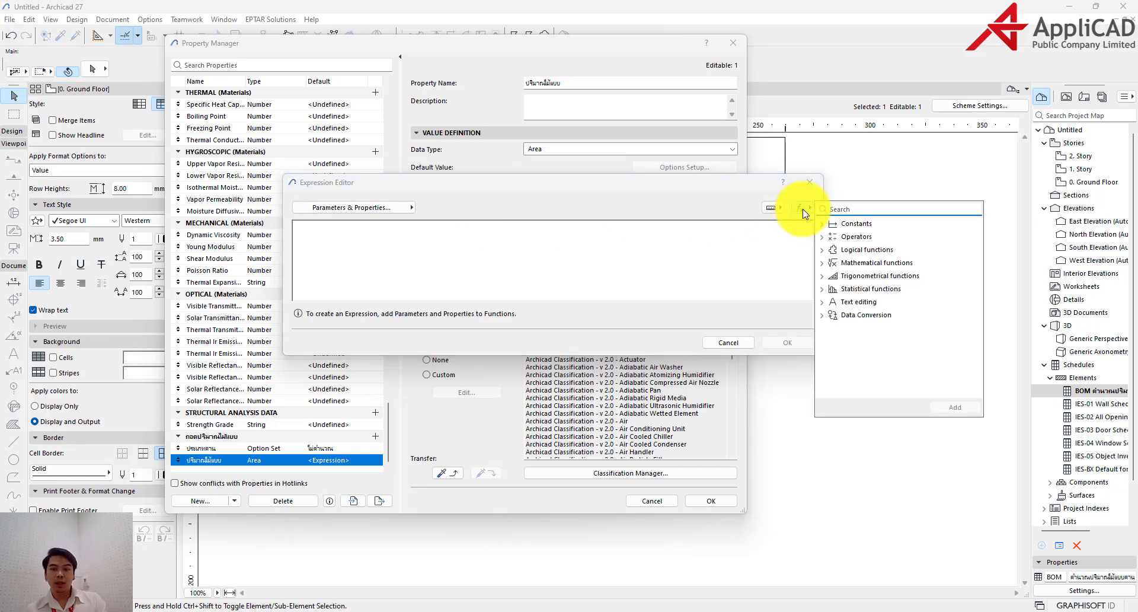
{"action": "left_click", "coordinate": [796, 227]}
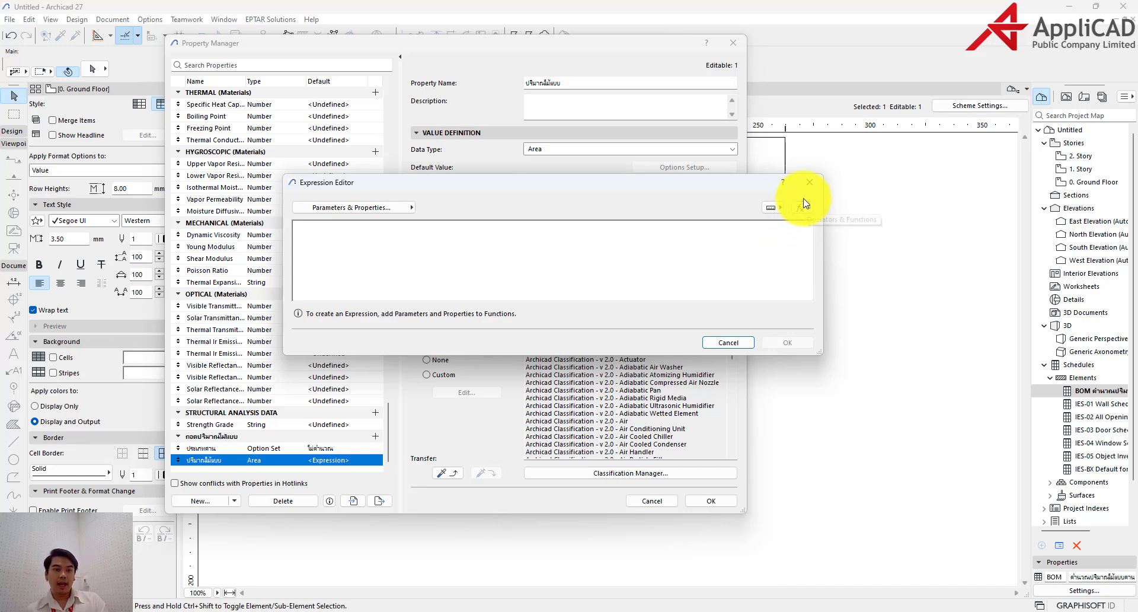
{"action": "left_click", "coordinate": [807, 210]}
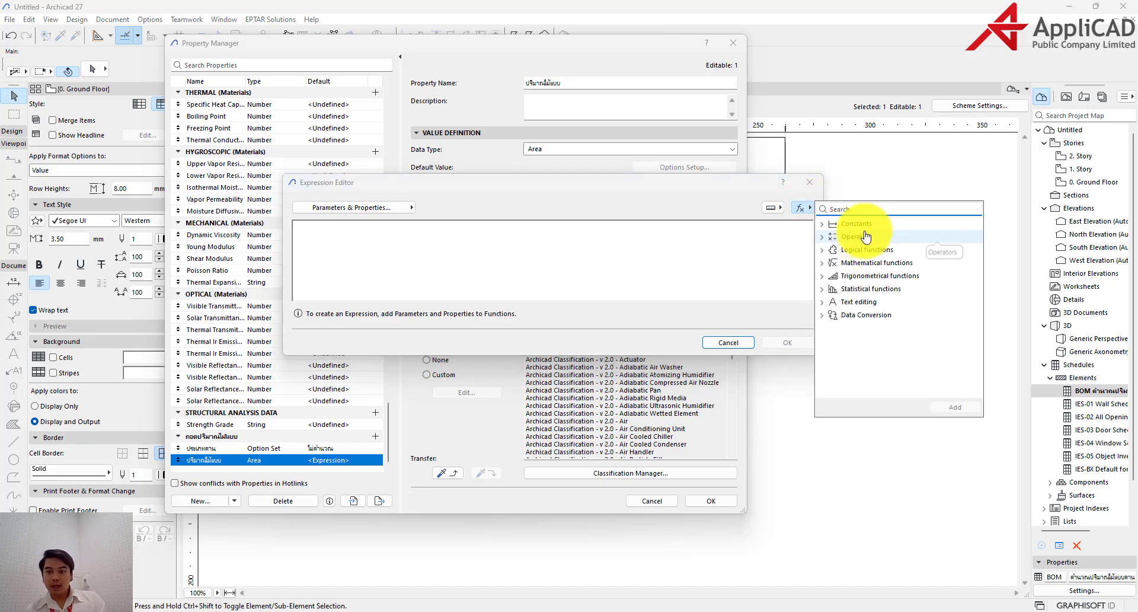
{"action": "left_click", "coordinate": [824, 252]}
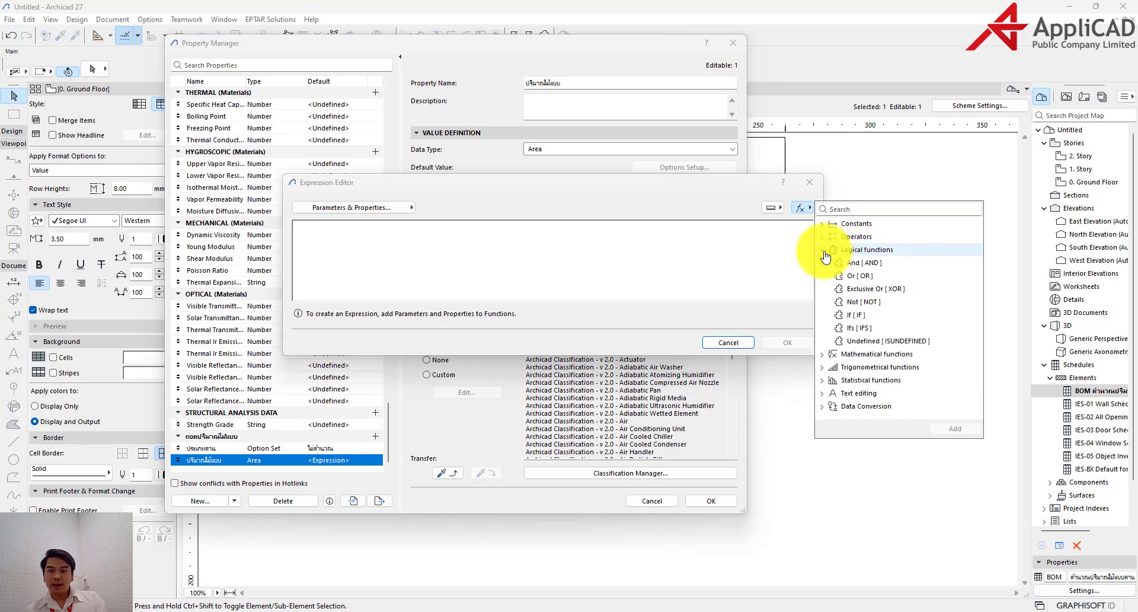
{"action": "double_click", "coordinate": [873, 330]}
{"action": "left_click", "coordinate": [654, 272]}
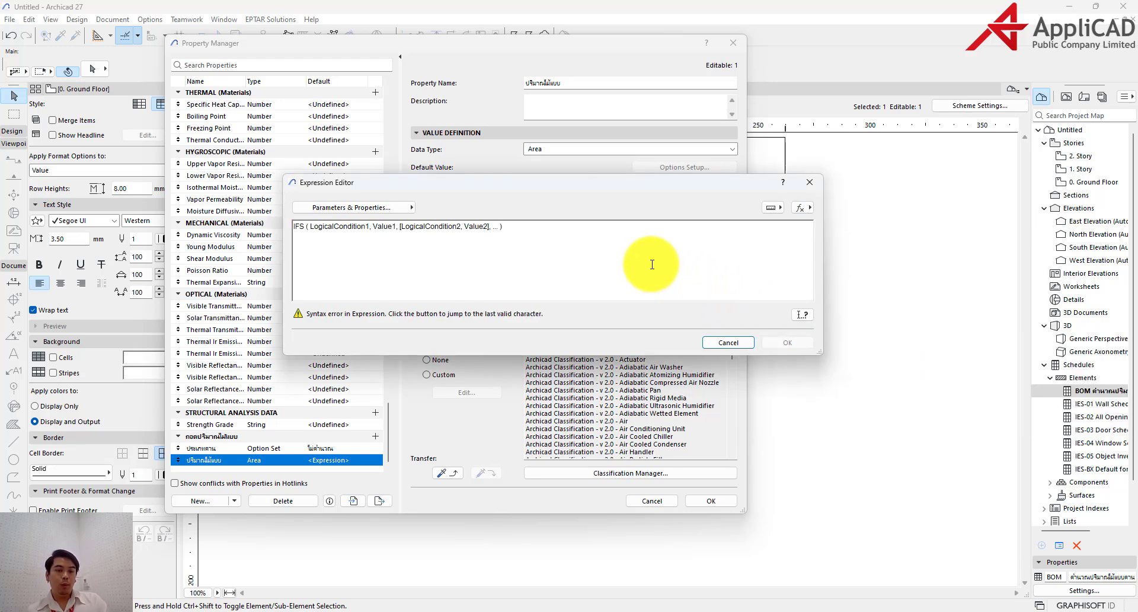
Delete everything after Value1 from the IFS template, including the second condition and its value.
{"action": "left_click", "coordinate": [334, 228]}
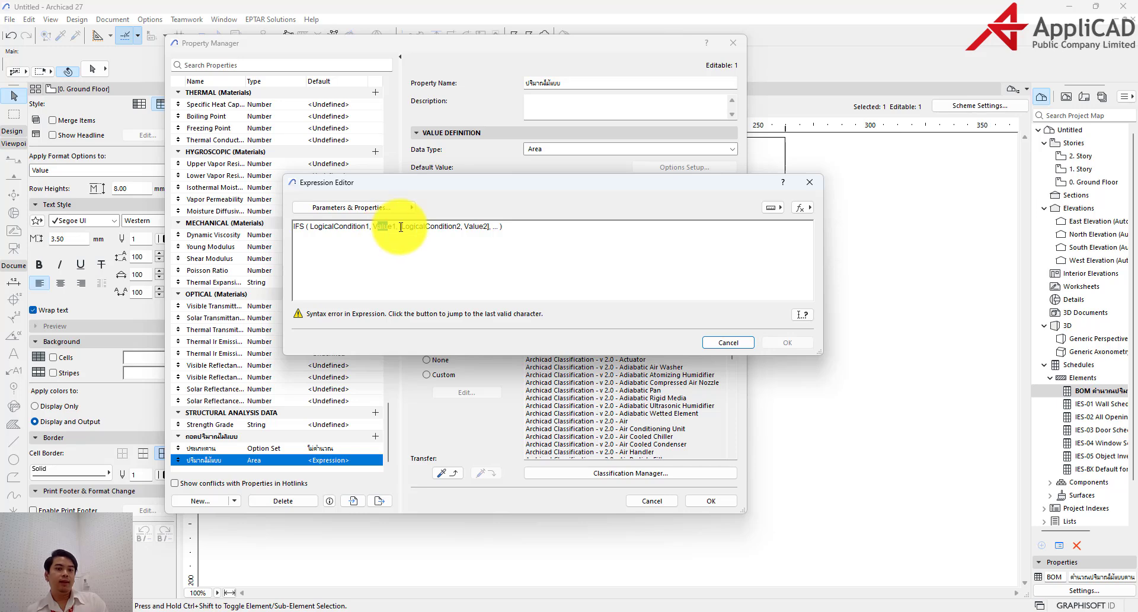
{"action": "left_click_drag", "start_coordinate": [401, 228], "coordinate": [460, 229]}
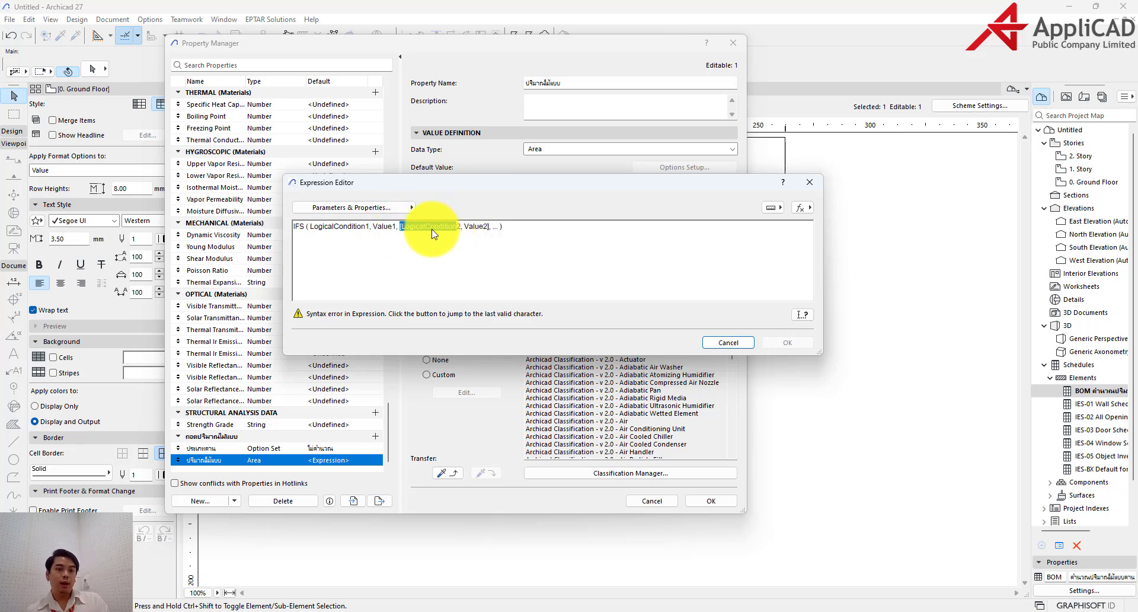
{"action": "left_click", "coordinate": [469, 228]}
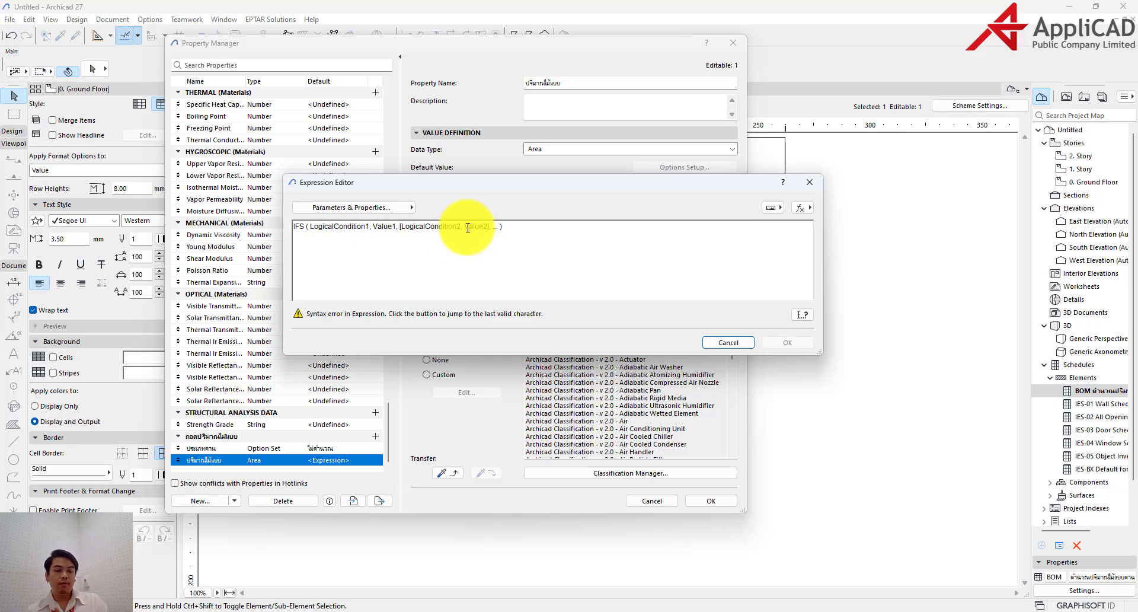
{"action": "left_click_drag", "start_coordinate": [479, 228], "coordinate": [516, 225]}
{"action": "key", "text": "Delete"}
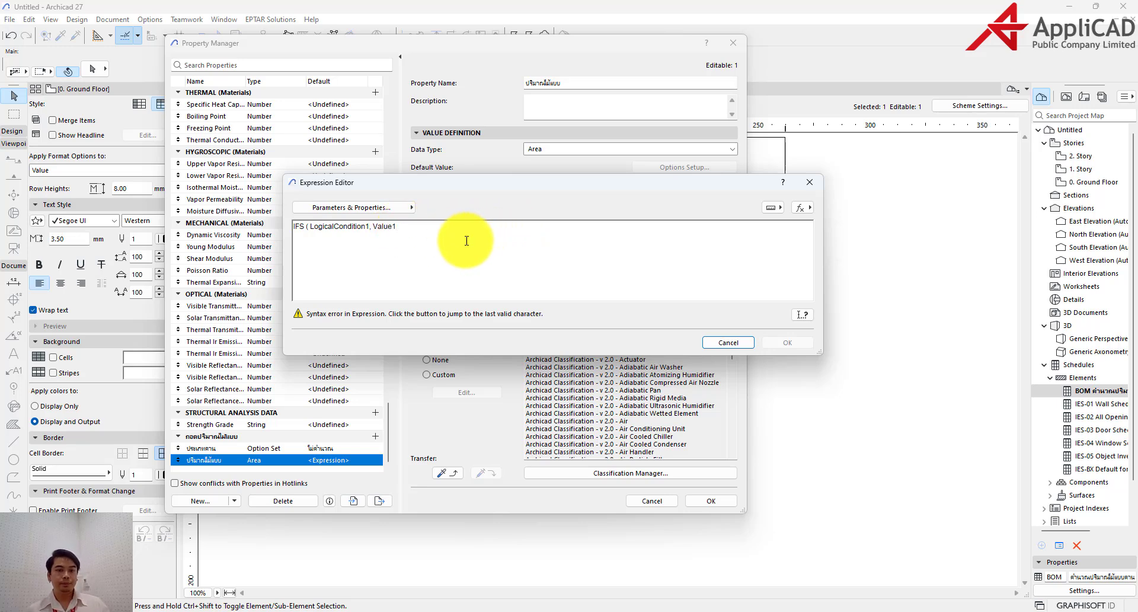
Replace the LogicalCondition1 placeholder in the IFS function with the custom property ประเภทคาน.
{"action": "double_click", "coordinate": [340, 231]}
{"action": "left_click", "coordinate": [347, 231]}
{"action": "double_click", "coordinate": [348, 232]}
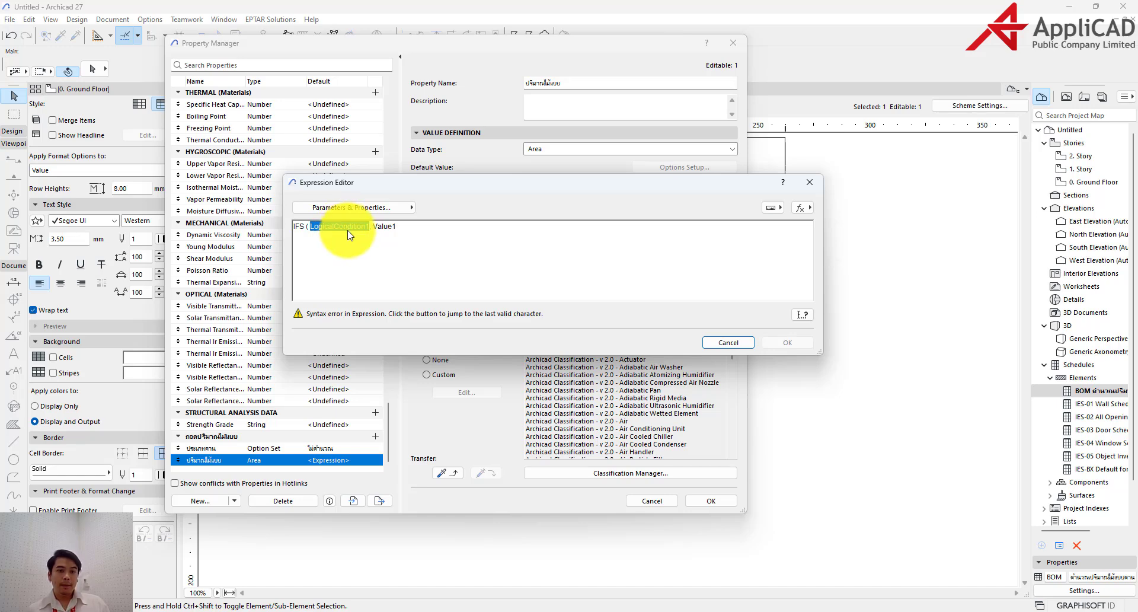
{"action": "key", "text": "BackSpace"}
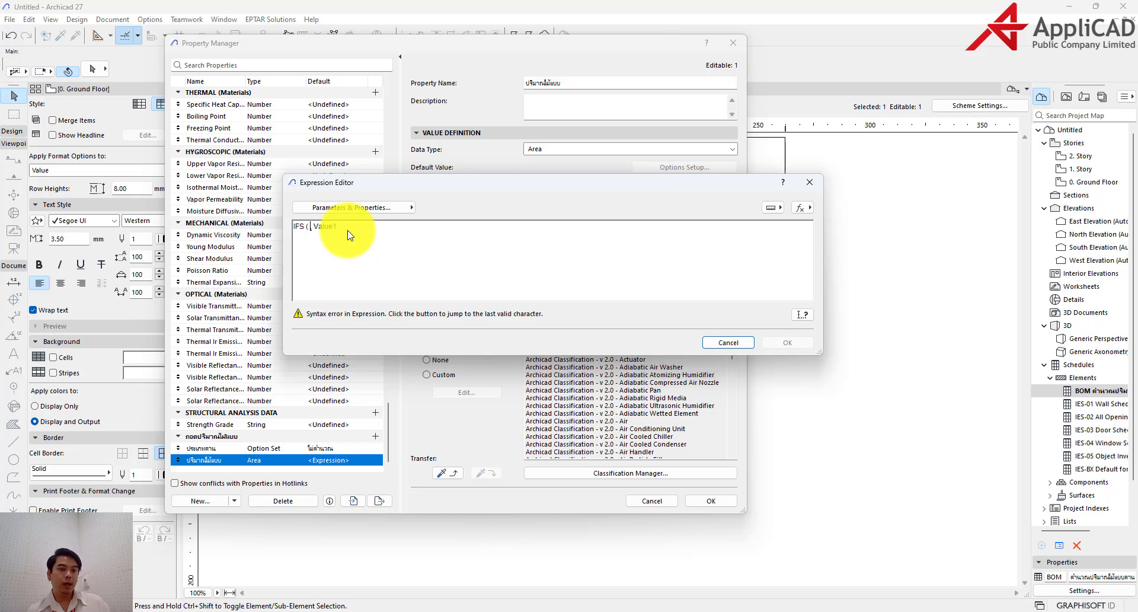
{"action": "left_click", "coordinate": [329, 207]}
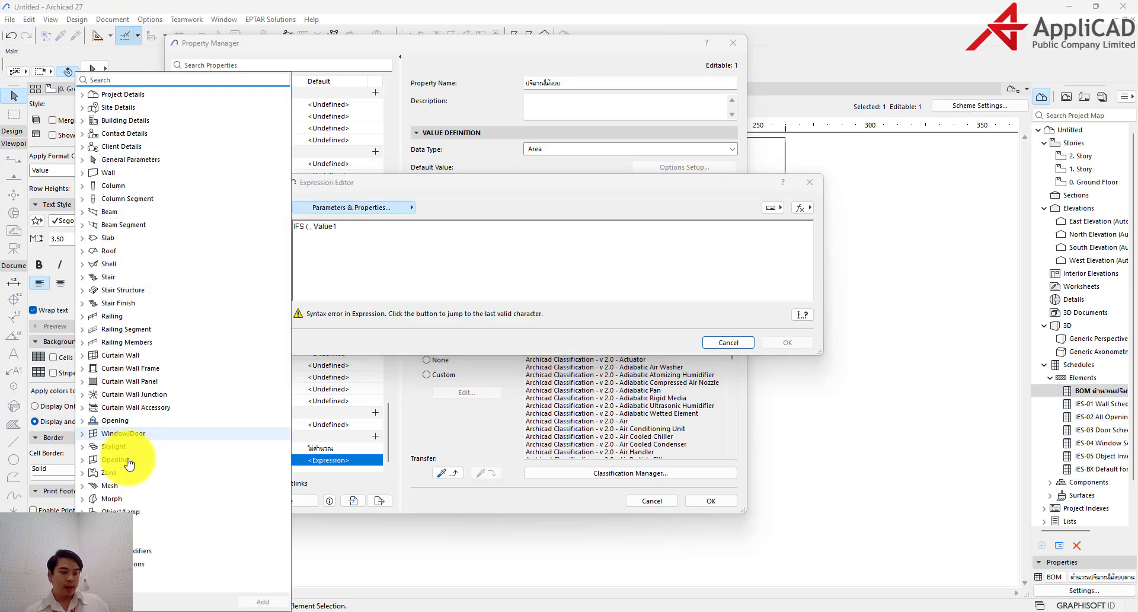
{"action": "scroll", "coordinate": [113, 438], "scroll_direction": "down", "scroll_amount": 8}
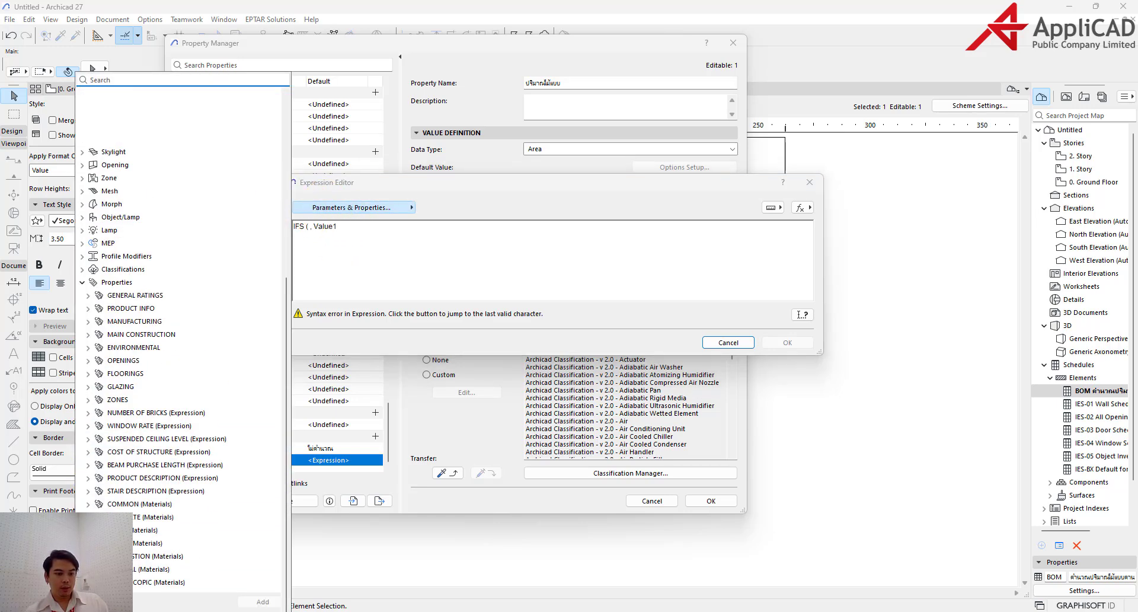
{"action": "scroll", "coordinate": [138, 572], "scroll_direction": "down", "scroll_amount": 5}
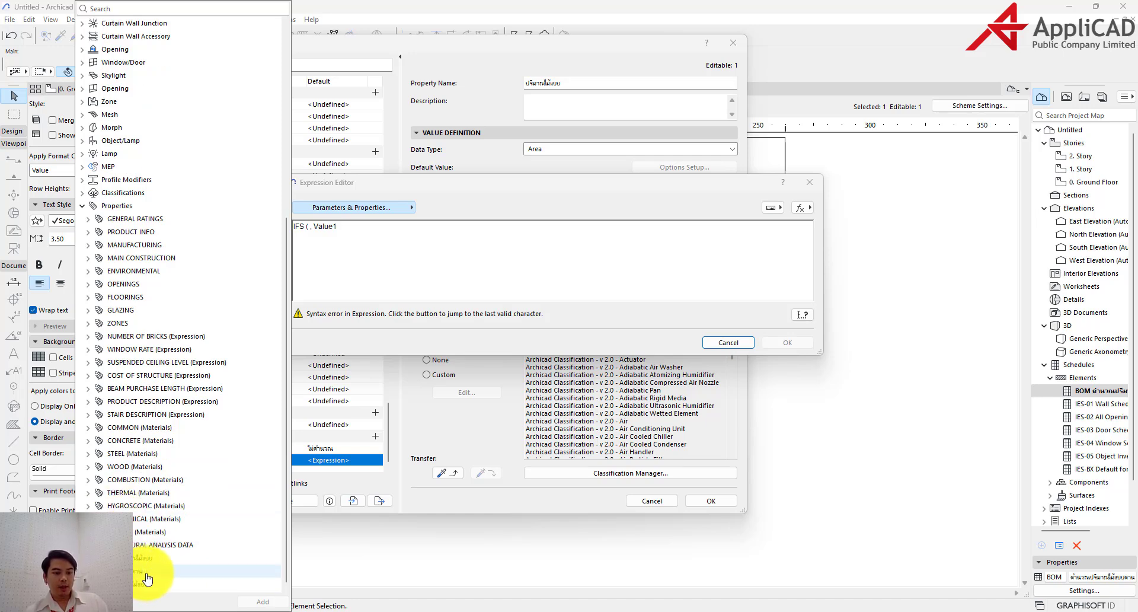
{"action": "double_click", "coordinate": [143, 573]}
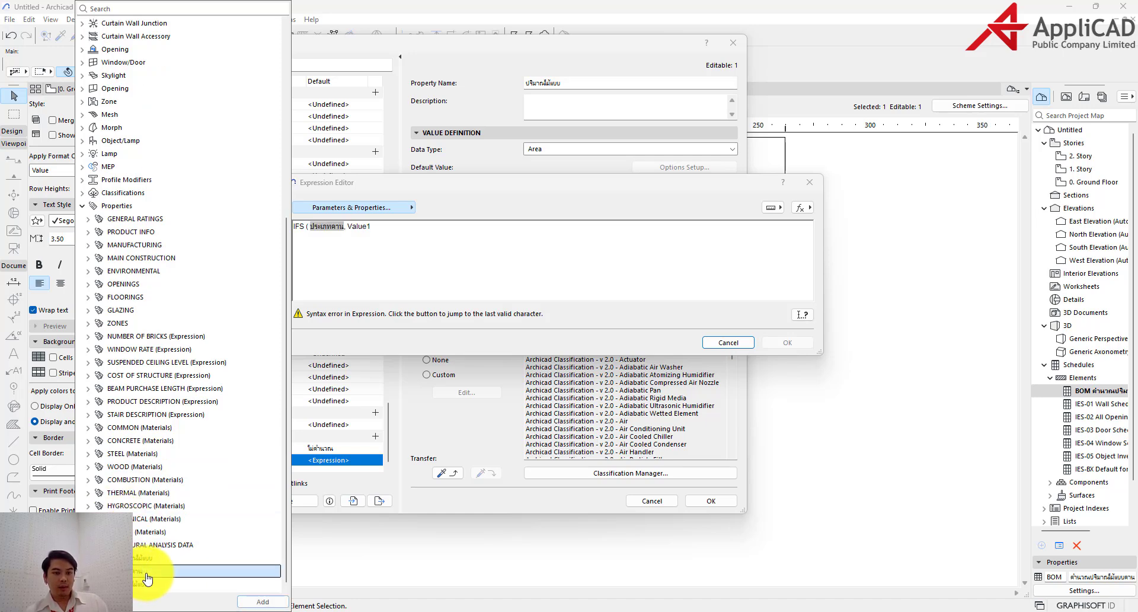
Complete the IFS condition so that the property ประเภทคาน equals the text "คานคอดิน".
{"action": "left_click", "coordinate": [346, 237]}
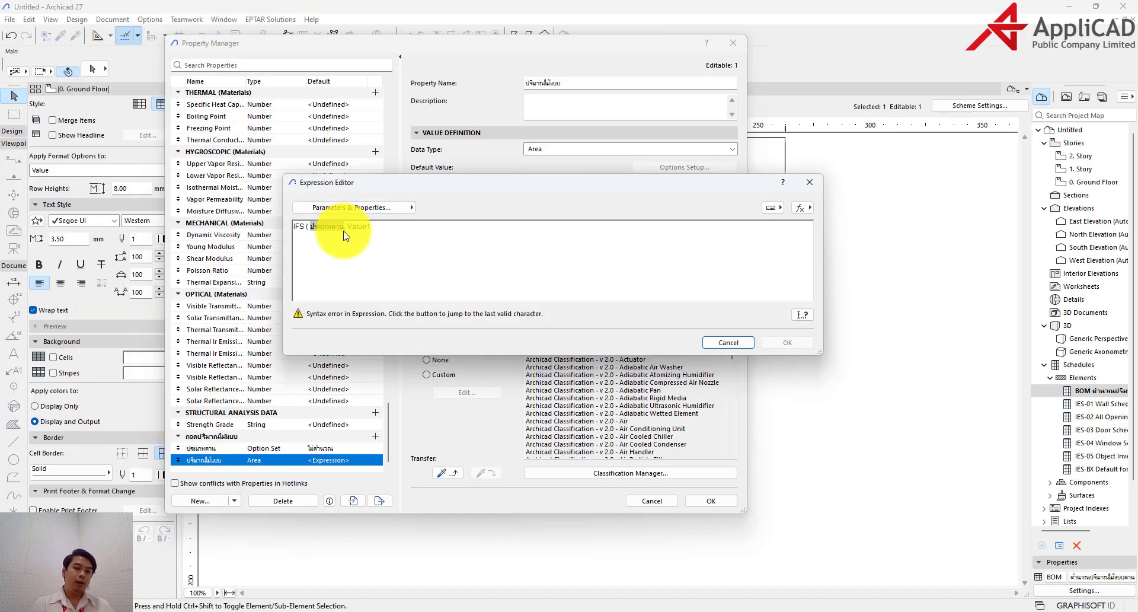
{"action": "type", "text": "="}
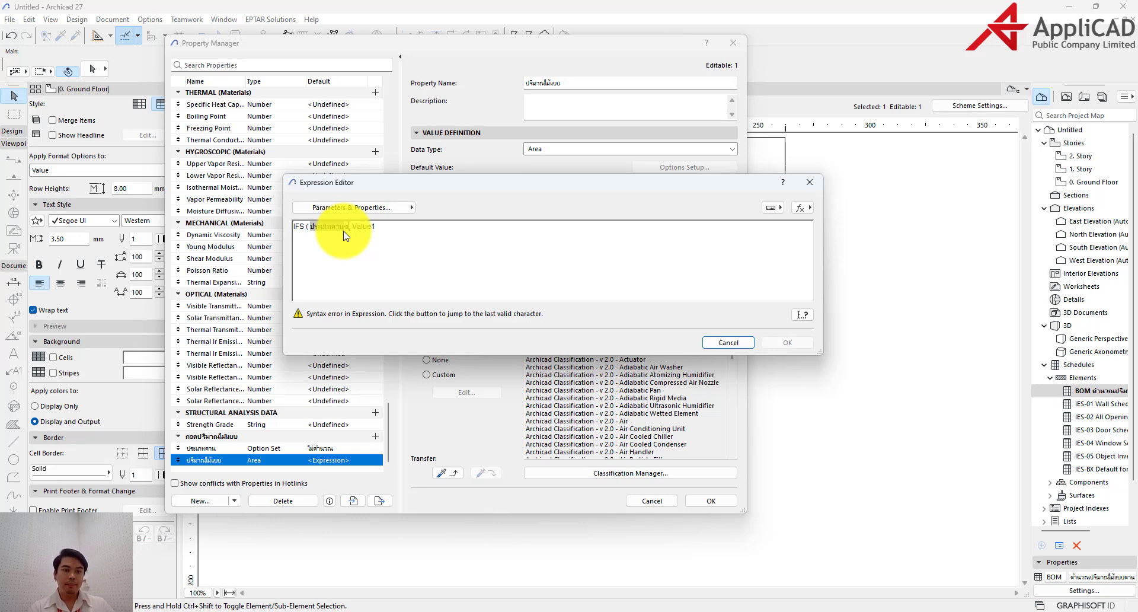
{"action": "key", "text": "BackSpace"}
{"action": "type", "text": "="}
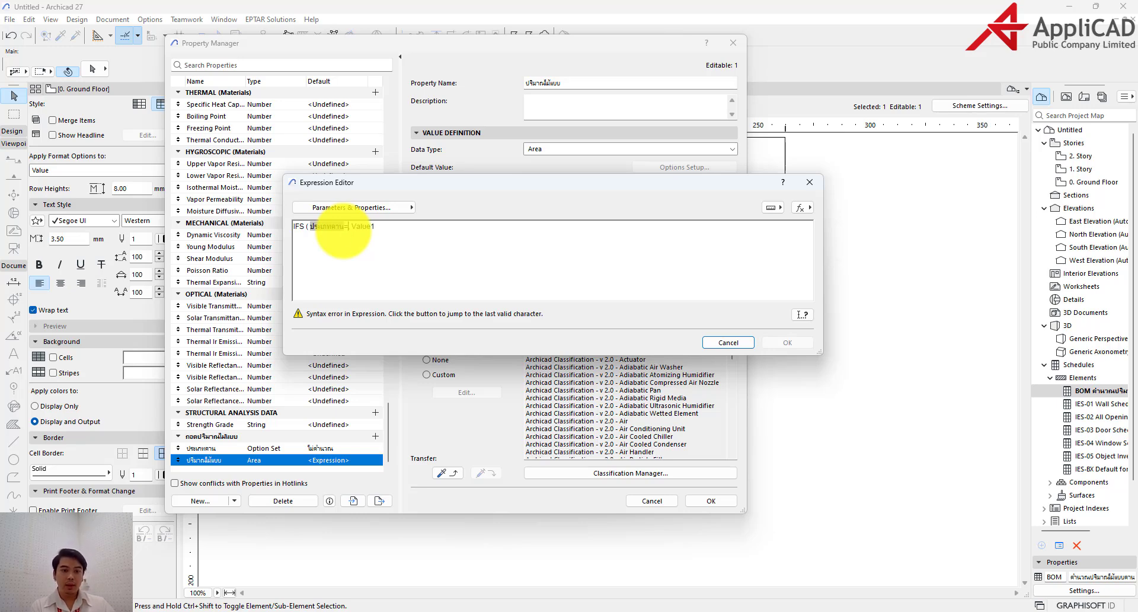
{"action": "mouse_move", "coordinate": [343, 232]}
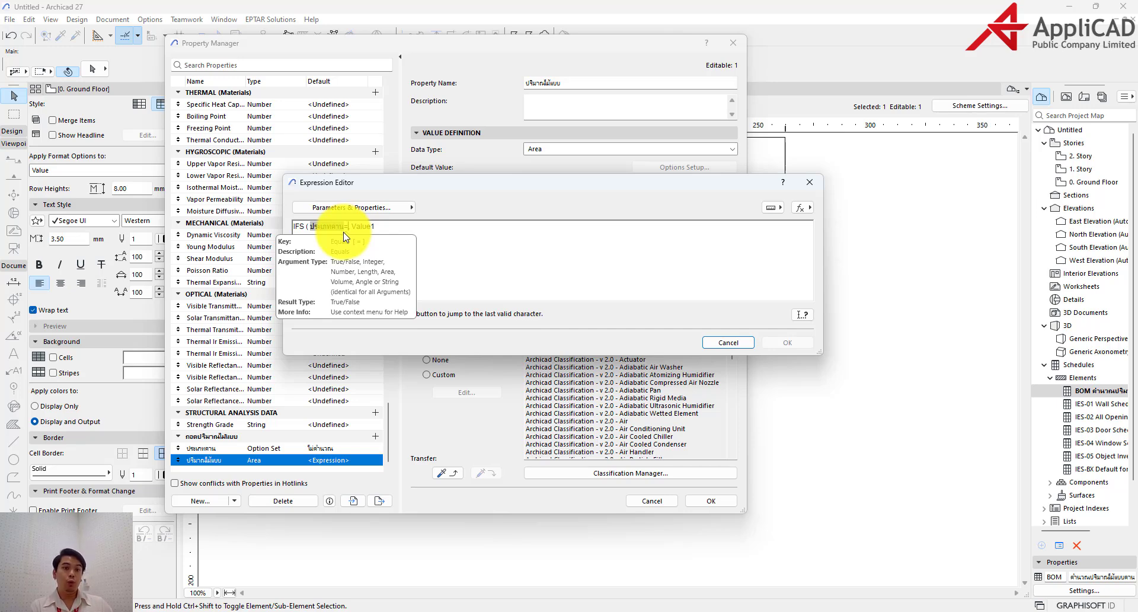
{"action": "type", "text": "\"\""}
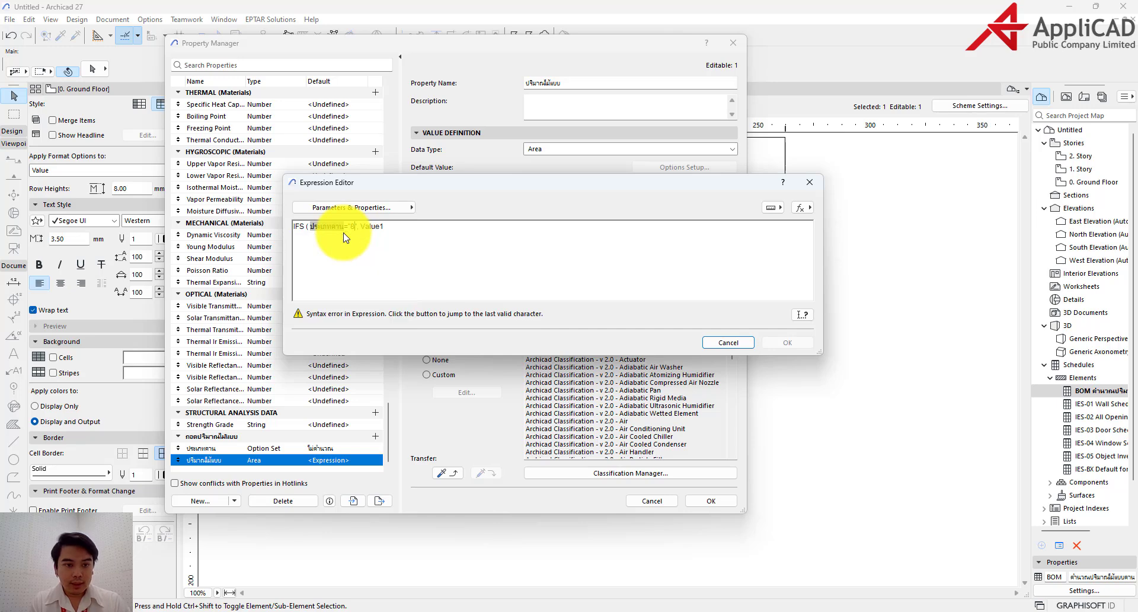
{"action": "type", "text": "ลาน"}
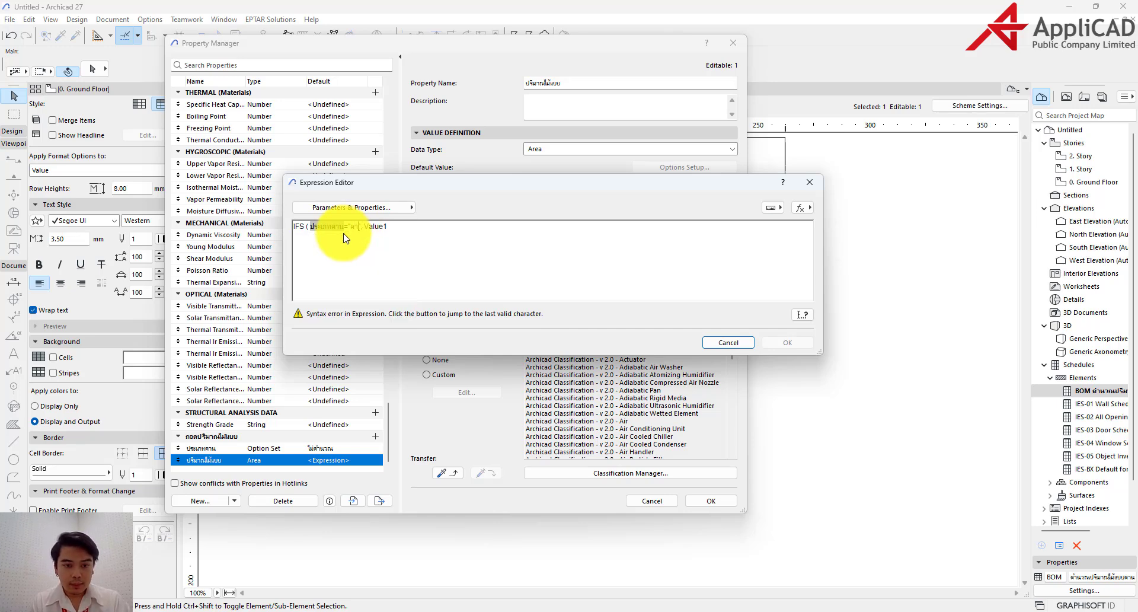
{"action": "type", "text": "คอดิน"}
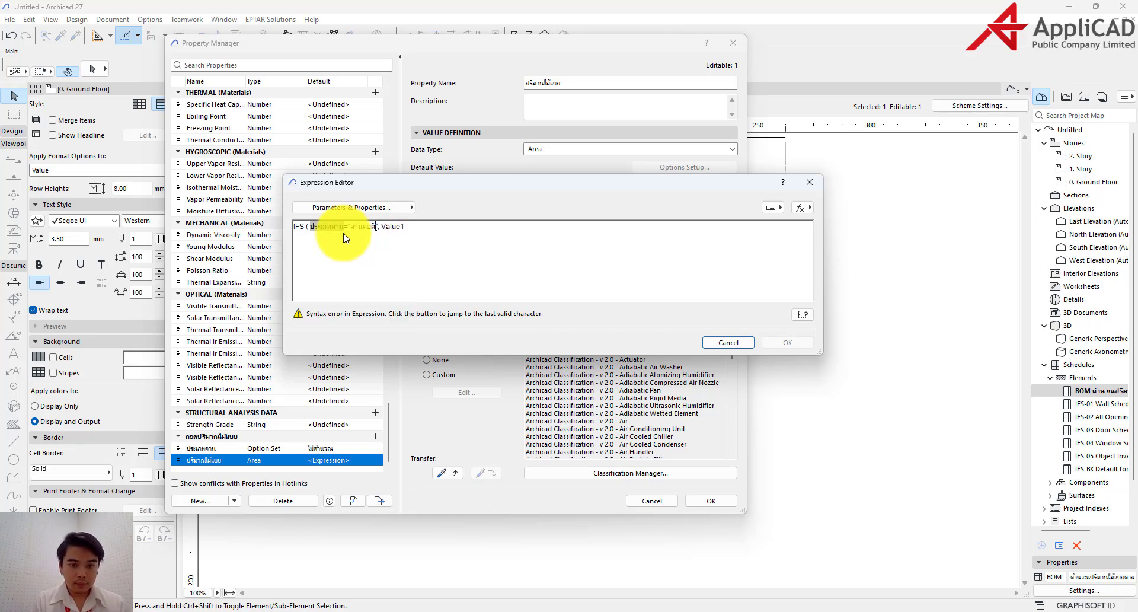
Replace Value1 with Surface Area of the Beam Left Side (Net) + Surface Area of the Beam Right Side (Net) and close the IFS bracket.
{"action": "double_click", "coordinate": [408, 229]}
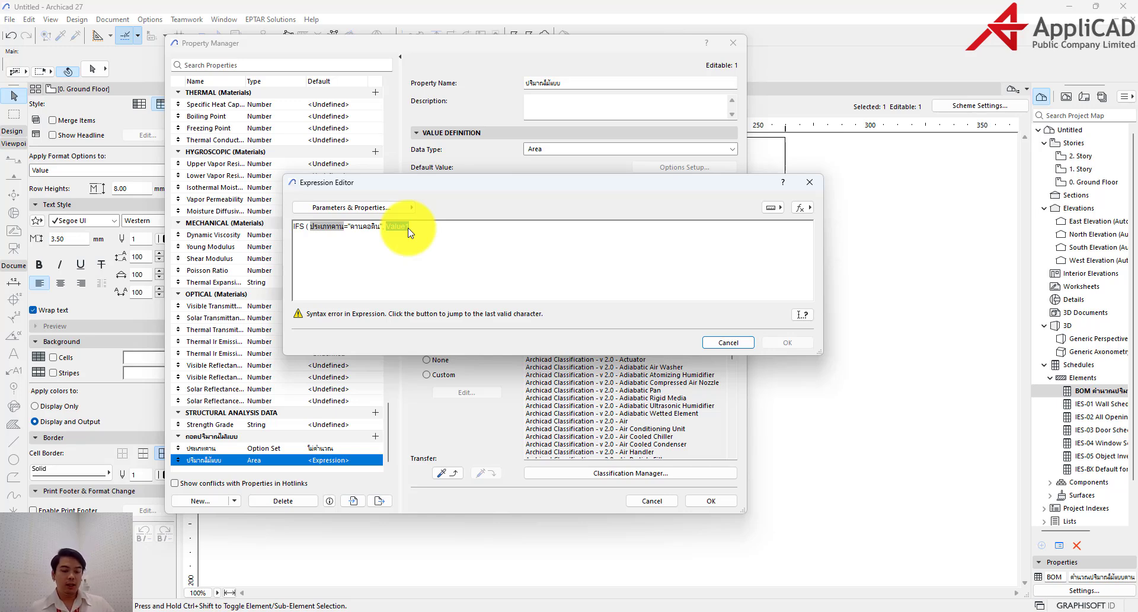
{"action": "type", "text": "Surface Area of the Beam Left Side (Net) + Surface Area of the Beam Right Side (Net)"}
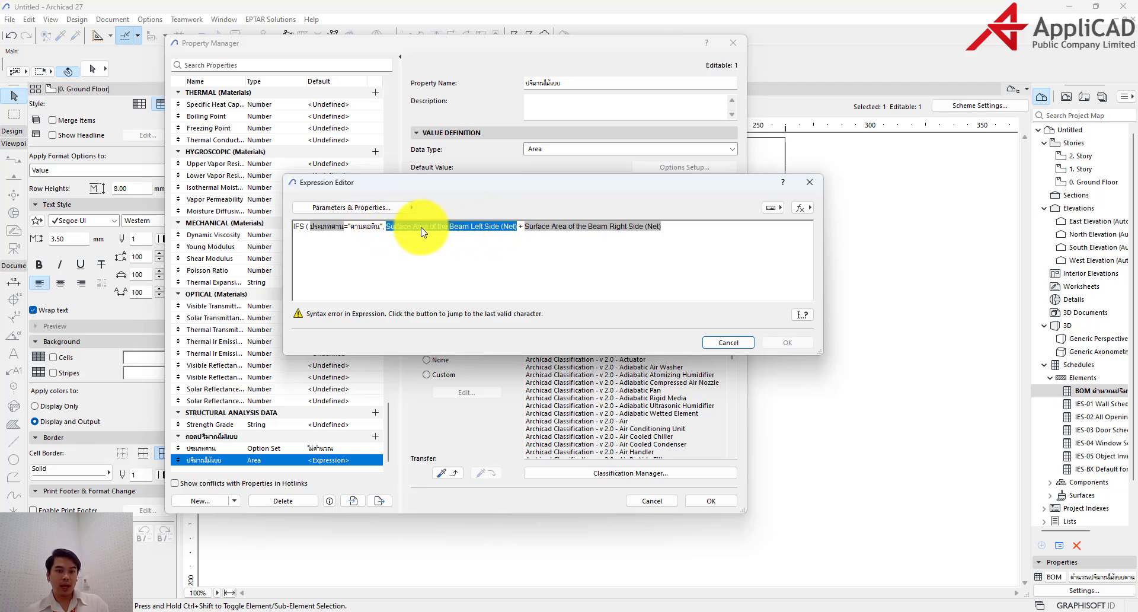
{"action": "left_click", "coordinate": [381, 229]}
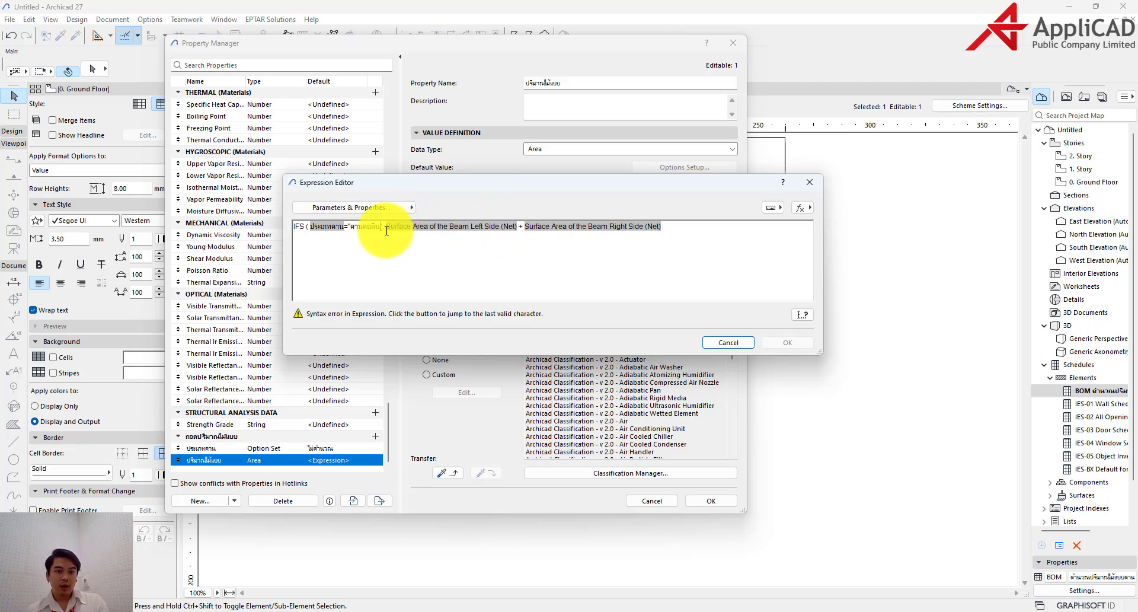
{"action": "left_click", "coordinate": [397, 230]}
{"action": "left_click", "coordinate": [648, 225]}
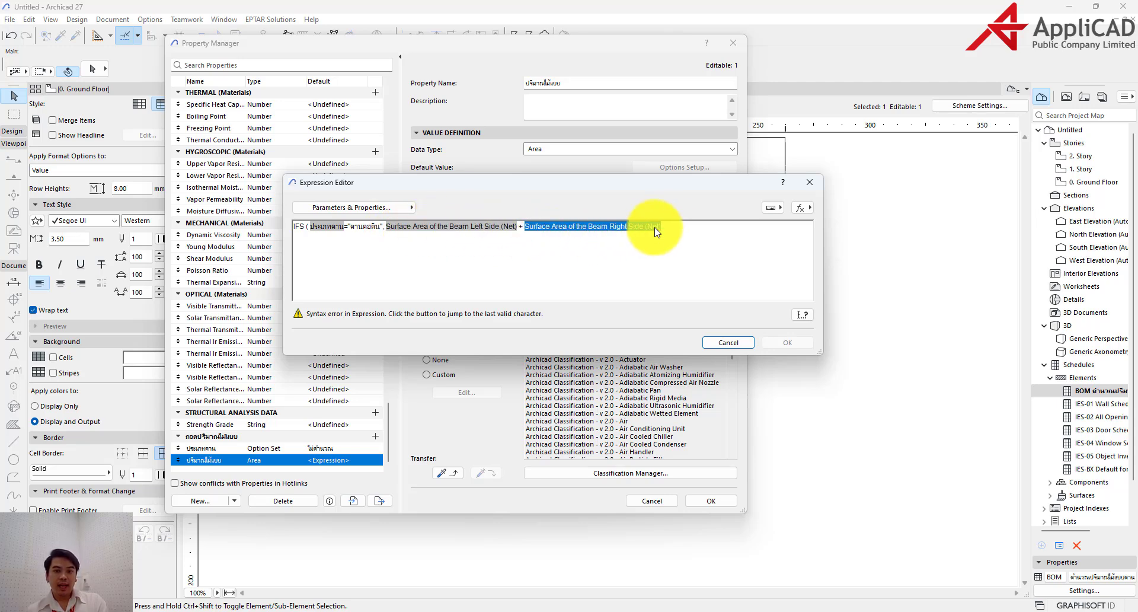
{"action": "left_click", "coordinate": [676, 225]}
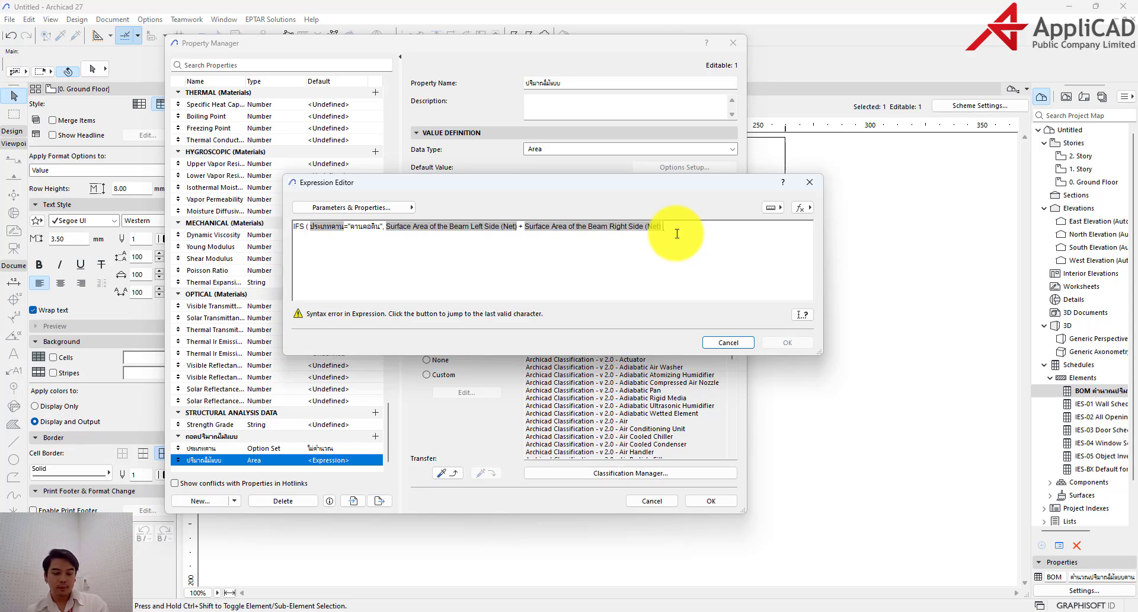
{"action": "type", "text": ")"}
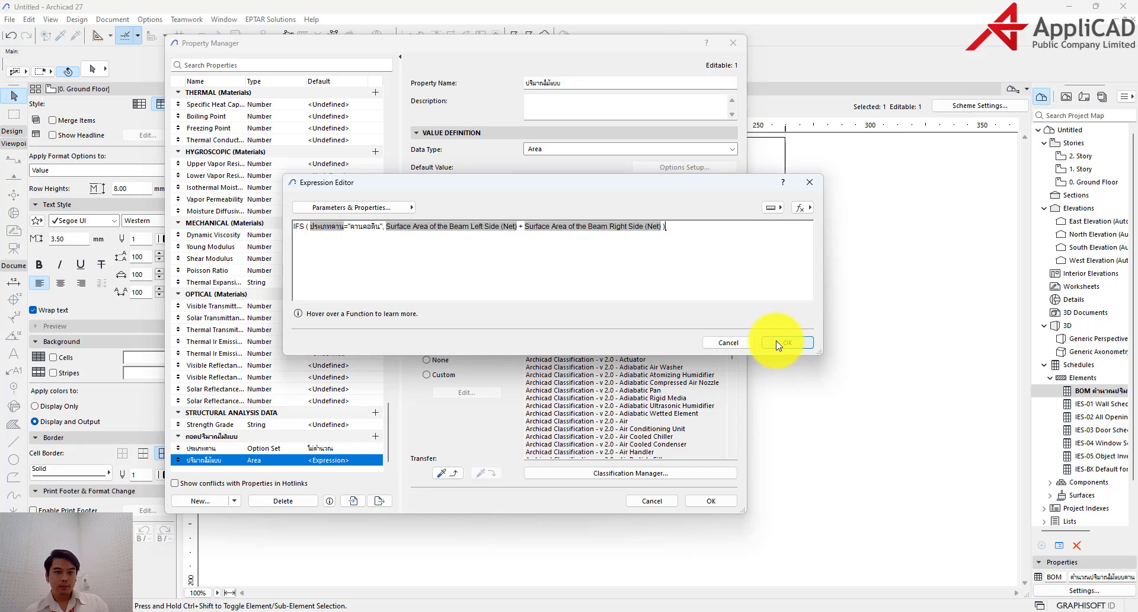
Accept the finished IFS expression for ปริมาณไม้แบบ and save the property changes to return to the schedule.
{"action": "left_click", "coordinate": [363, 228]}
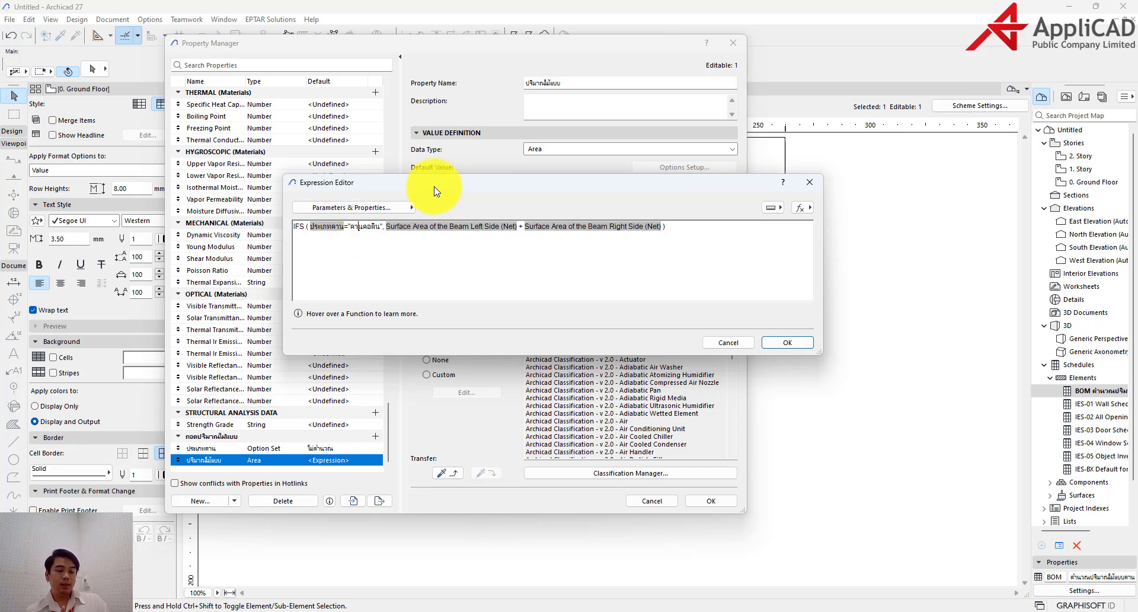
{"action": "left_click_drag", "start_coordinate": [437, 186], "coordinate": [465, 324]}
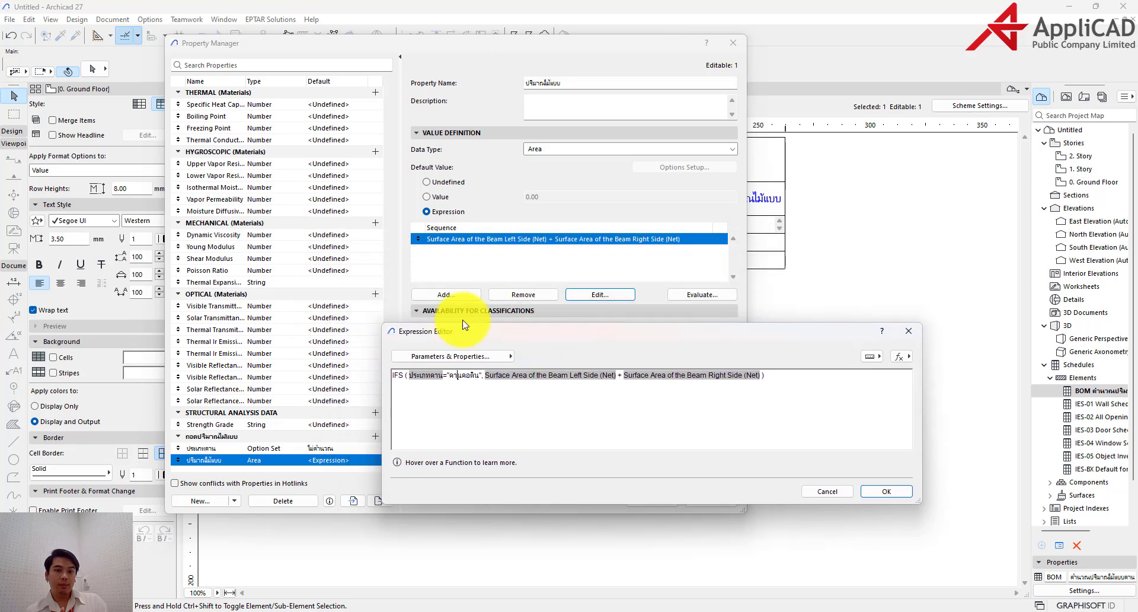
{"action": "left_click", "coordinate": [458, 376]}
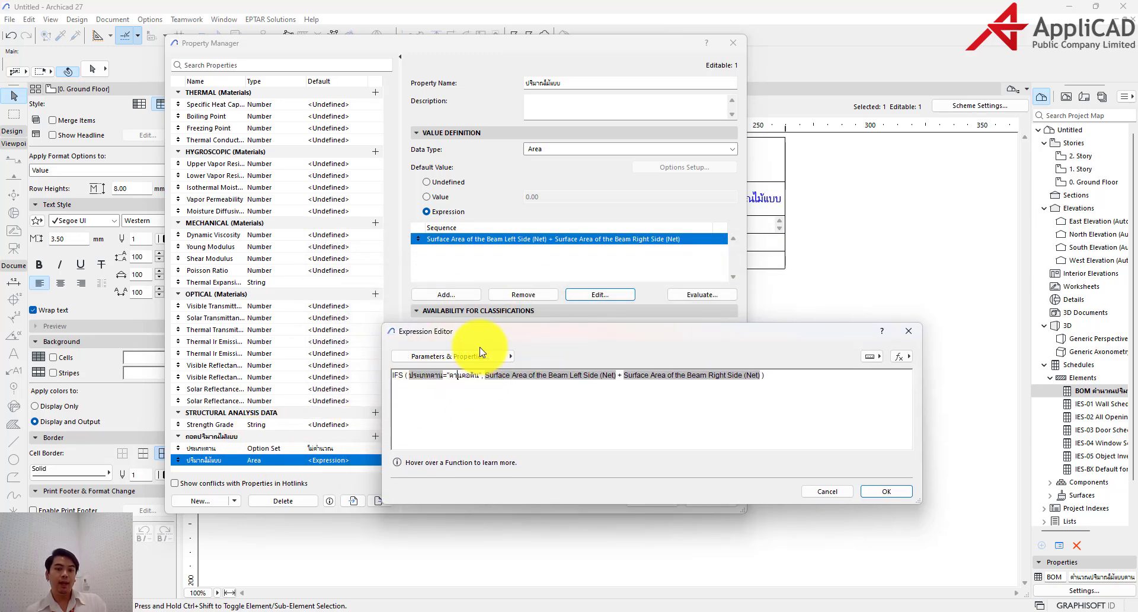
{"action": "left_click_drag", "start_coordinate": [491, 332], "coordinate": [451, 252]}
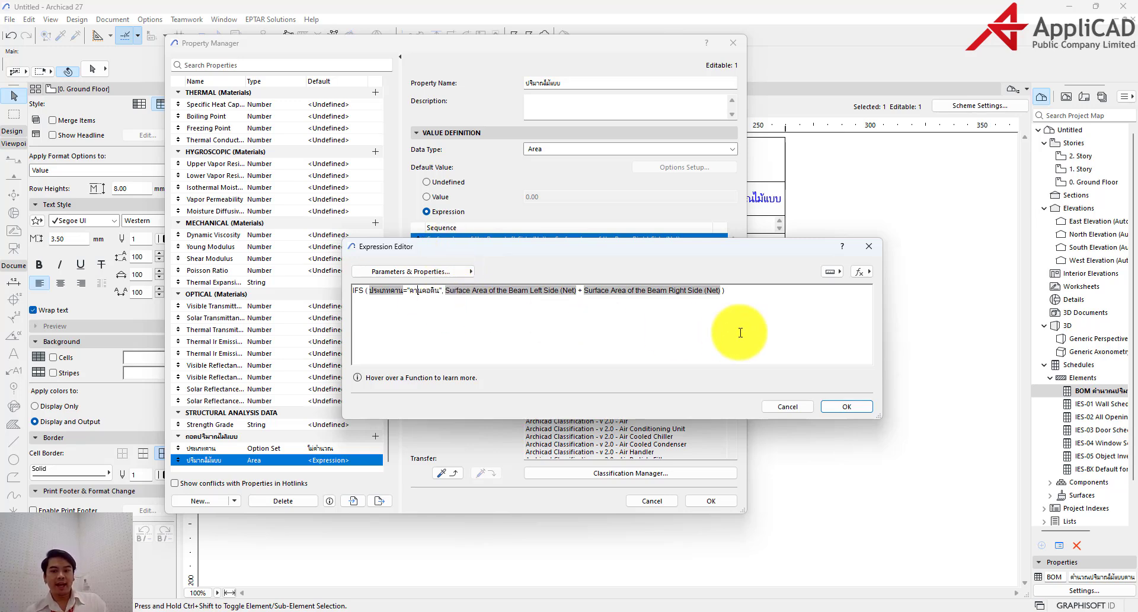
{"action": "left_click", "coordinate": [867, 407]}
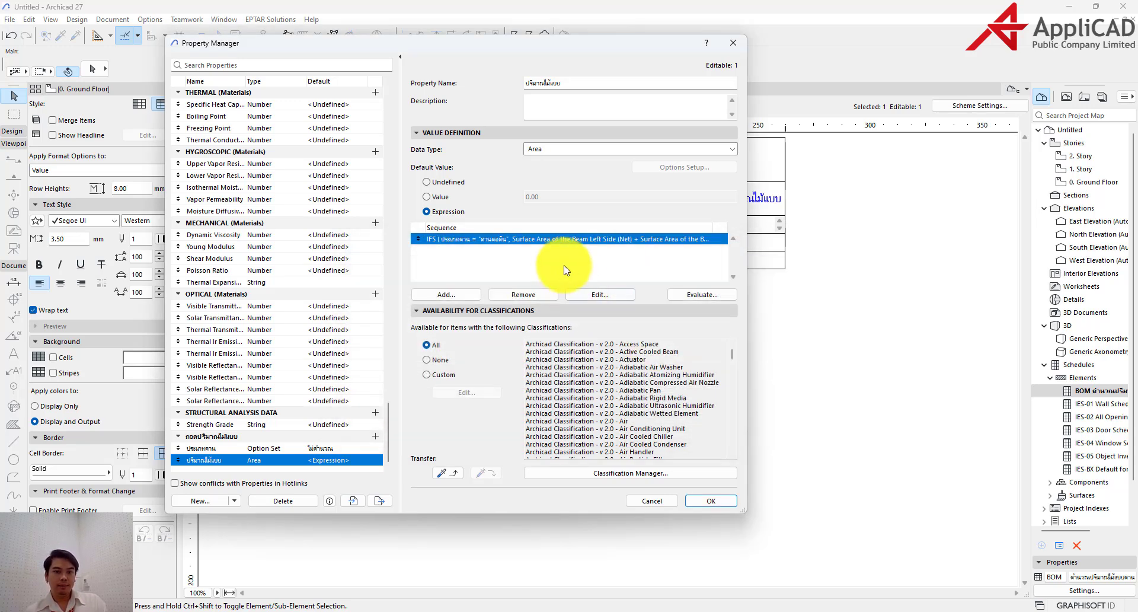
{"action": "left_click", "coordinate": [712, 501]}
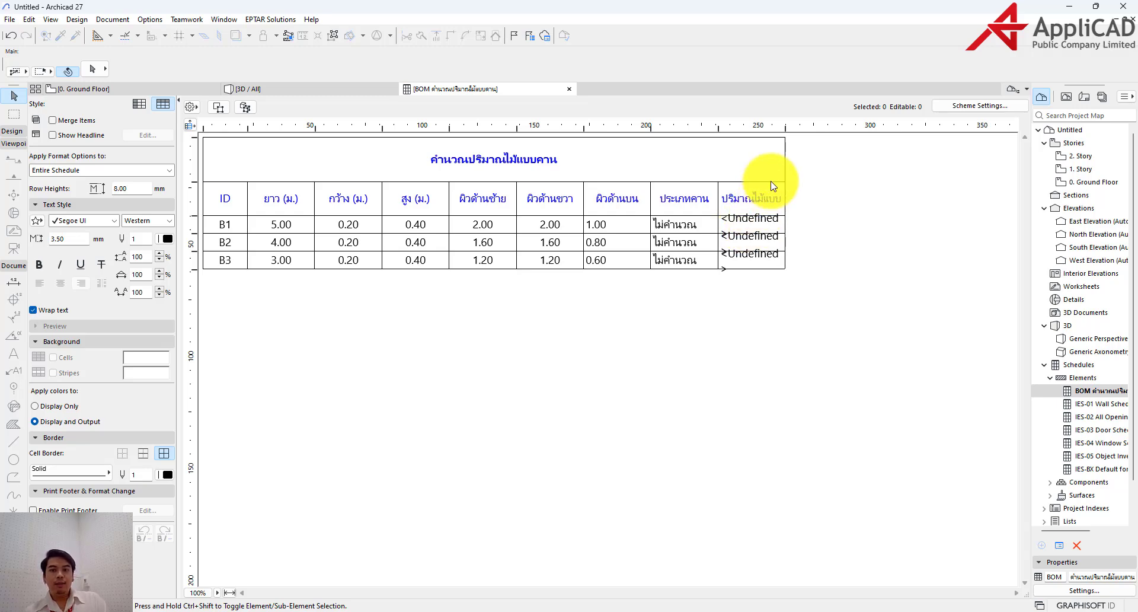
Widen the schedule's ปริมาณไม้แบบ column by about 11 mm and check beam B1's value in it.
{"action": "left_click_drag", "start_coordinate": [785, 129], "coordinate": [810, 129]}
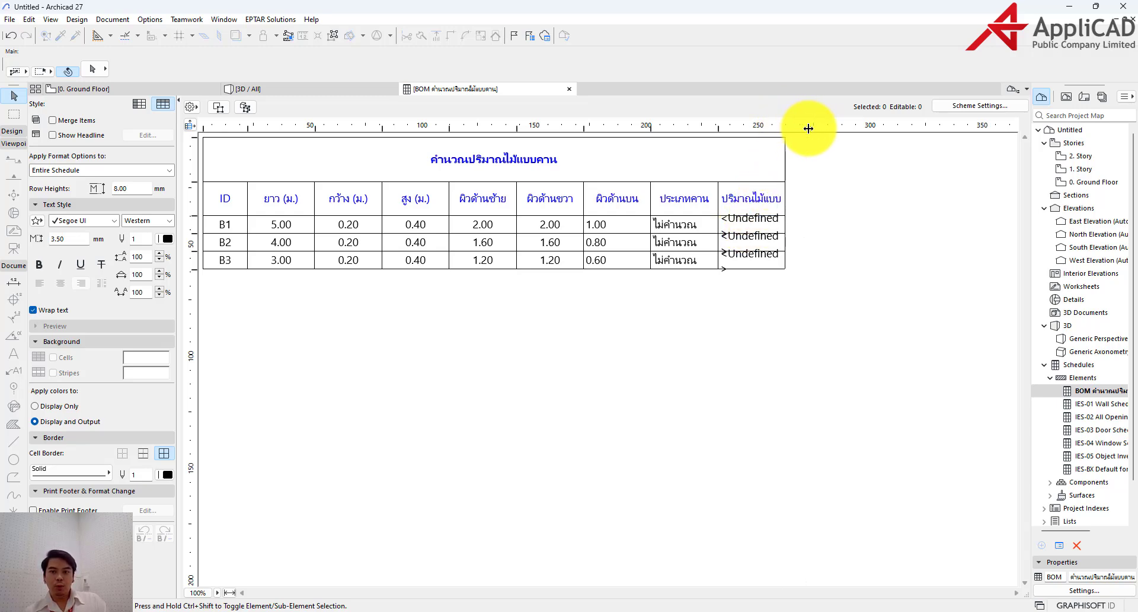
{"action": "left_click", "coordinate": [752, 225]}
{"action": "left_click", "coordinate": [748, 227]}
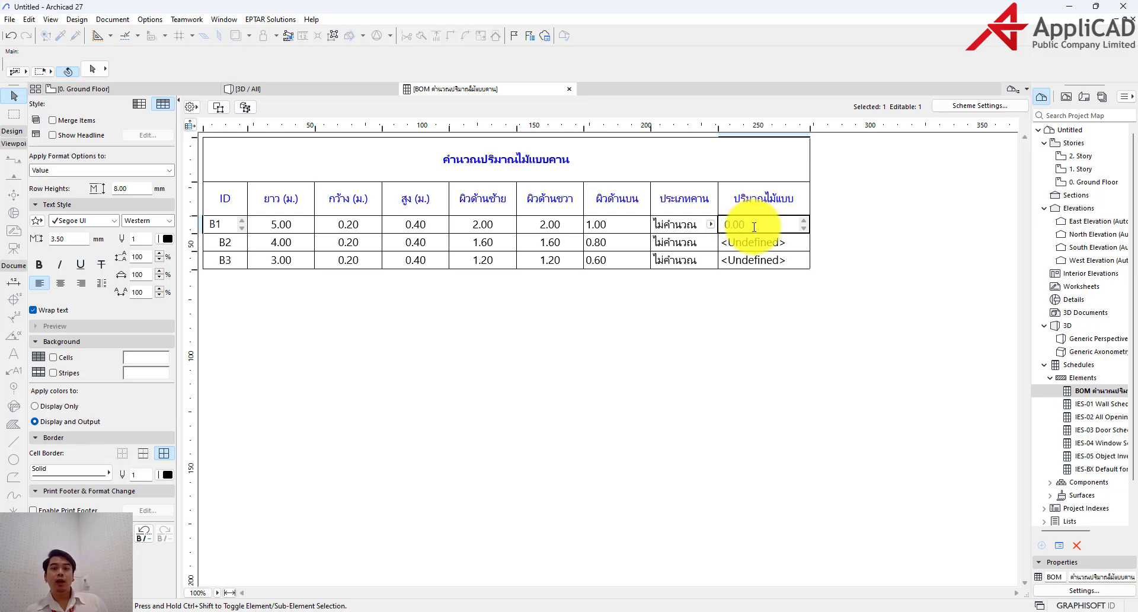
{"action": "left_click", "coordinate": [750, 274]}
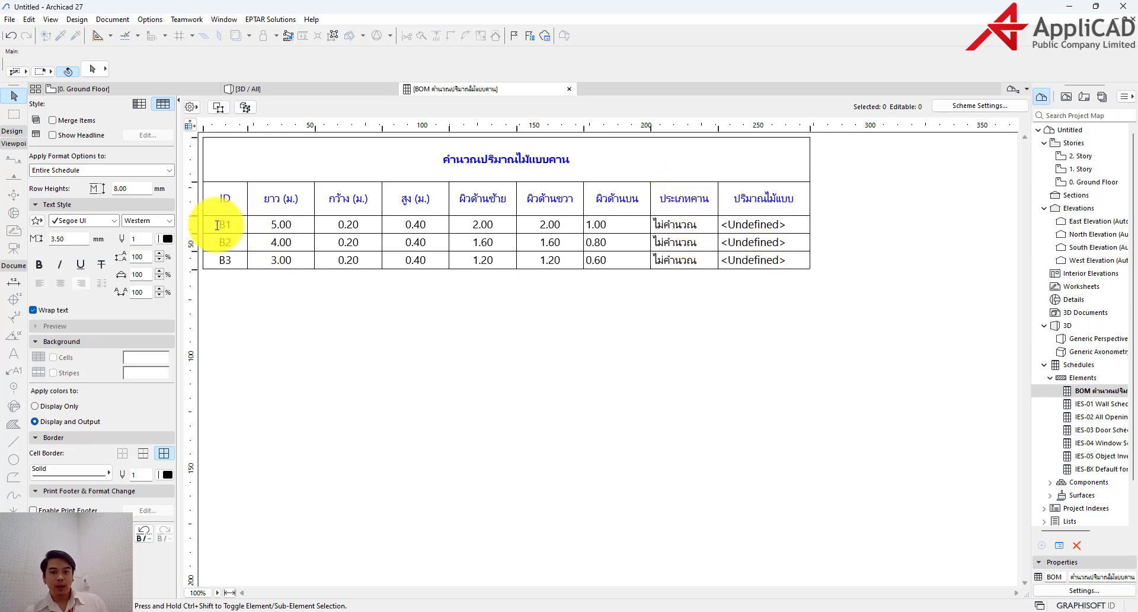
Set beam B1's ประเภทคาน to คานคอดิน in the schedule and check its side areas against the formwork quantity.
{"action": "left_click", "coordinate": [682, 226]}
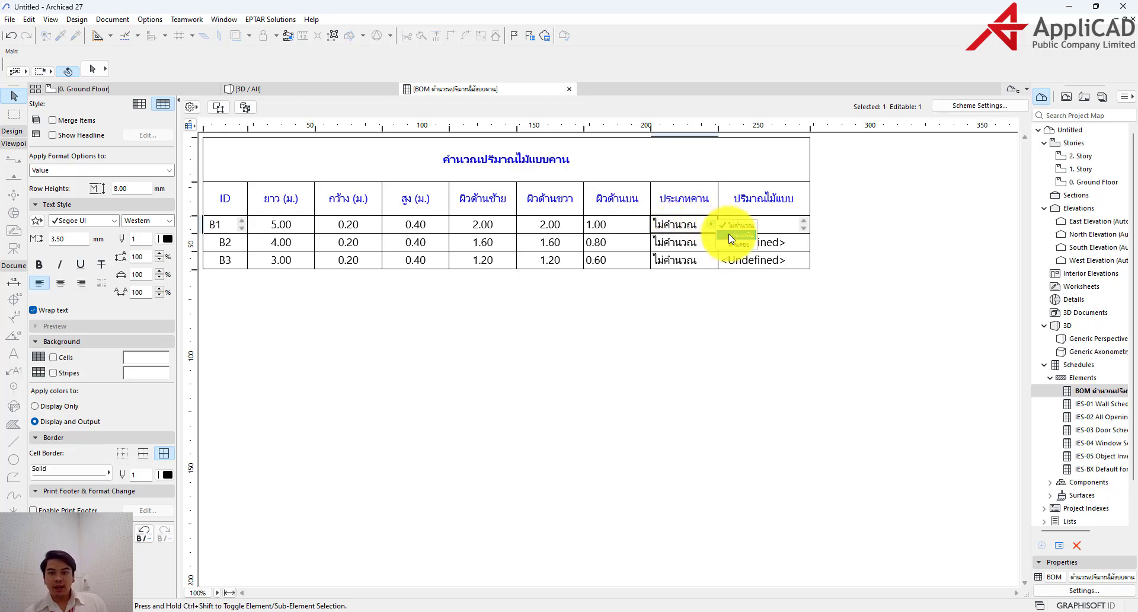
{"action": "left_click", "coordinate": [736, 234]}
{"action": "left_click", "coordinate": [746, 229]}
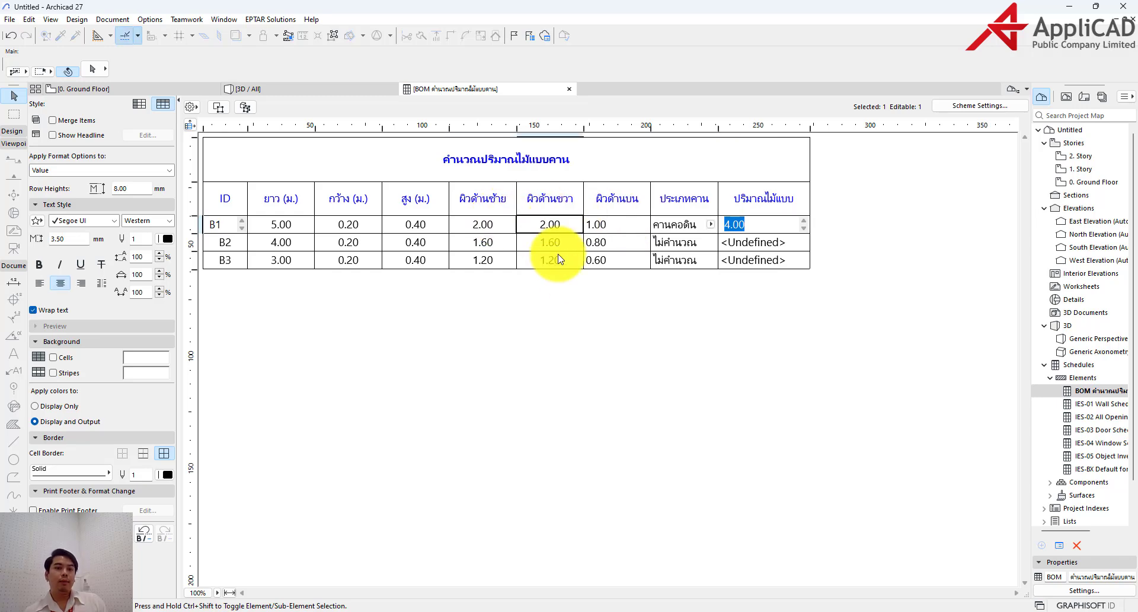
{"action": "left_click", "coordinate": [587, 296]}
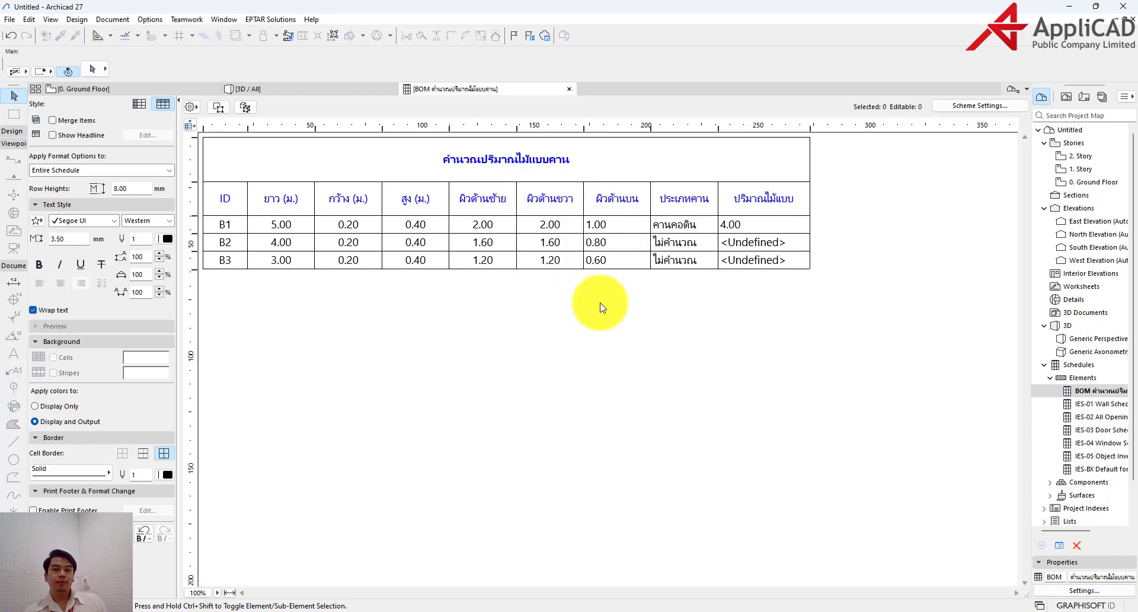
Test the expression by switching beam B1's ประเภทคาน to คานลอย and then back to คานคอดิน.
{"action": "left_click", "coordinate": [689, 223]}
{"action": "left_click", "coordinate": [711, 225]}
{"action": "left_click", "coordinate": [738, 243]}
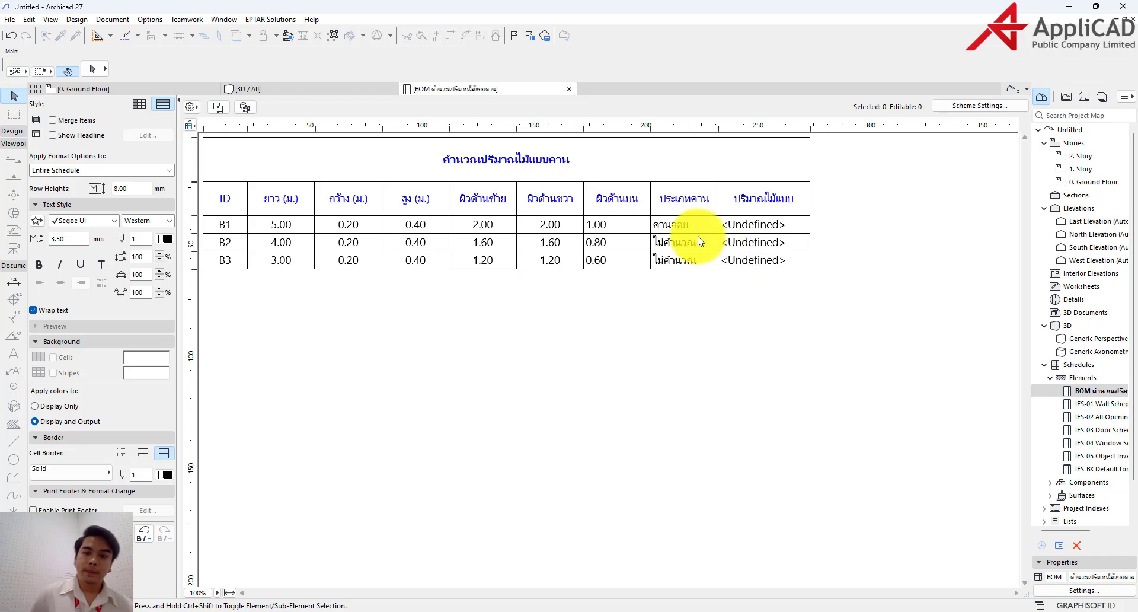
{"action": "left_click", "coordinate": [669, 228]}
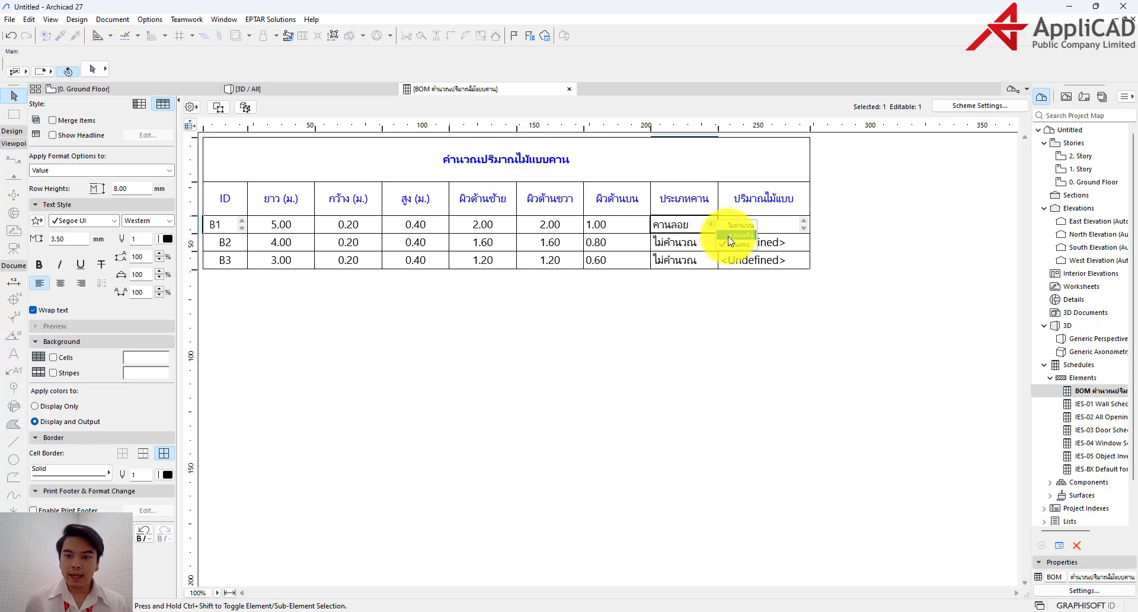
{"action": "left_click", "coordinate": [738, 293]}
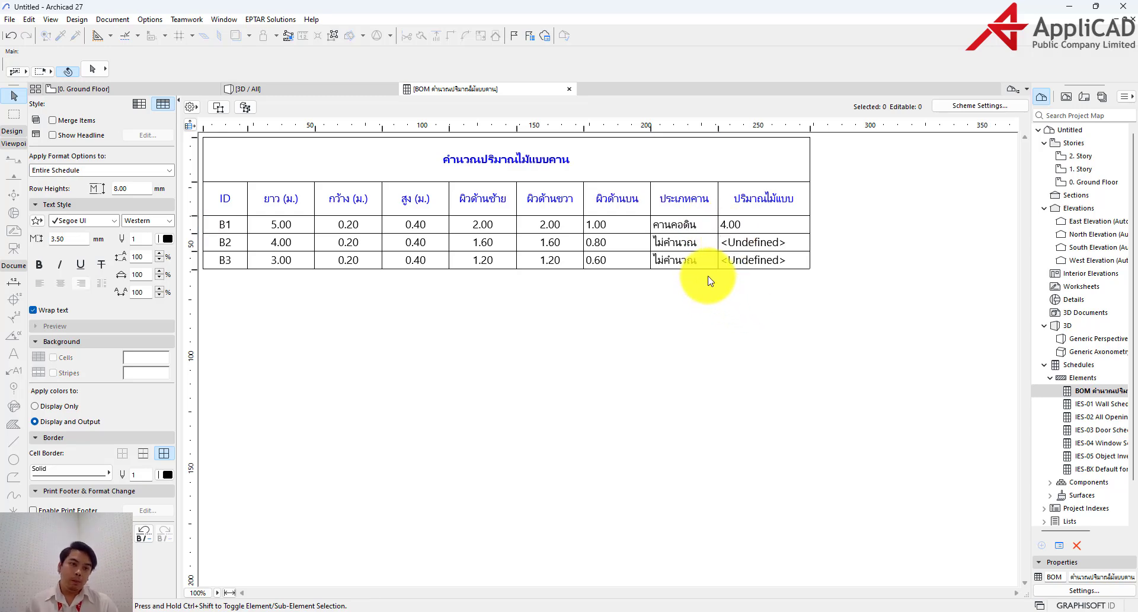
Reopen the ปริมาณไม้แบบ expression, replace its closing bracket with a comma, and append a copy of the คานคอดิน condition with its side-area sum.
{"action": "left_click", "coordinate": [150, 20]}
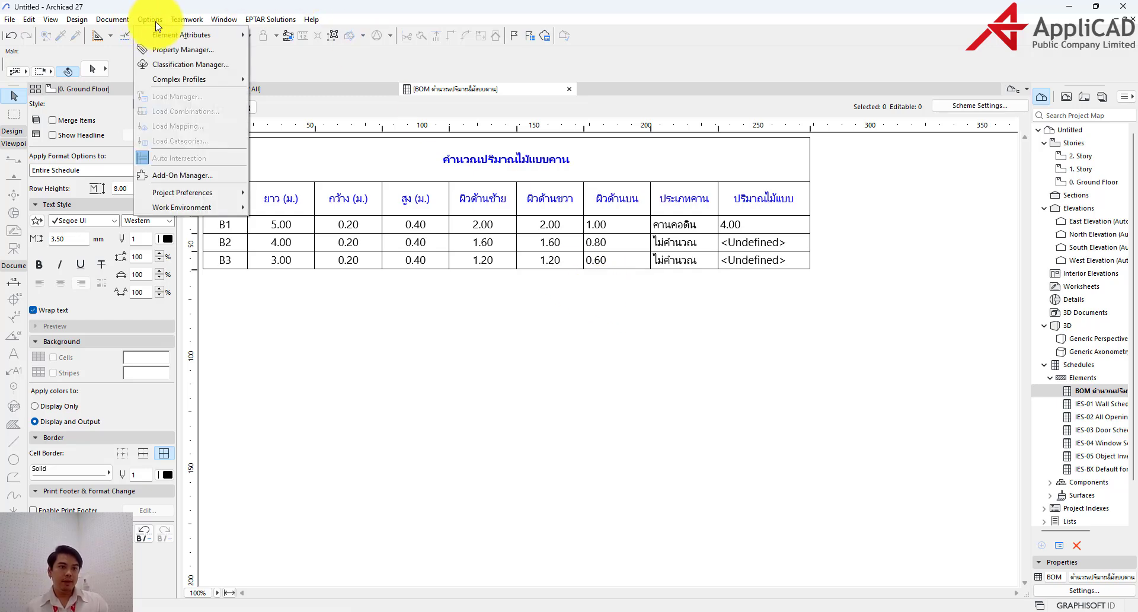
{"action": "left_click", "coordinate": [179, 48]}
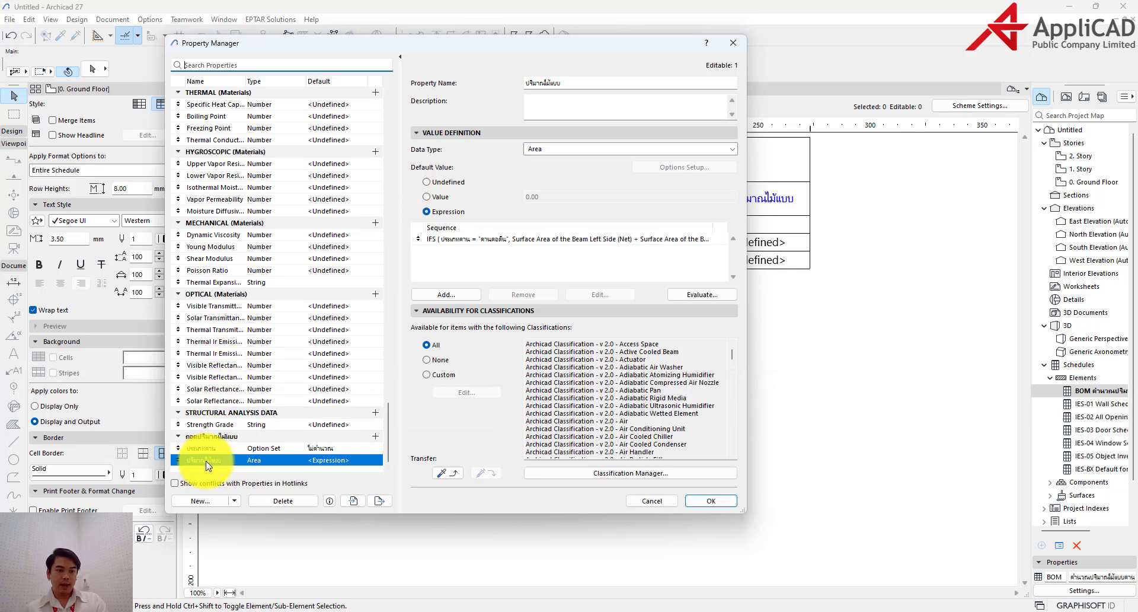
{"action": "double_click", "coordinate": [446, 241]}
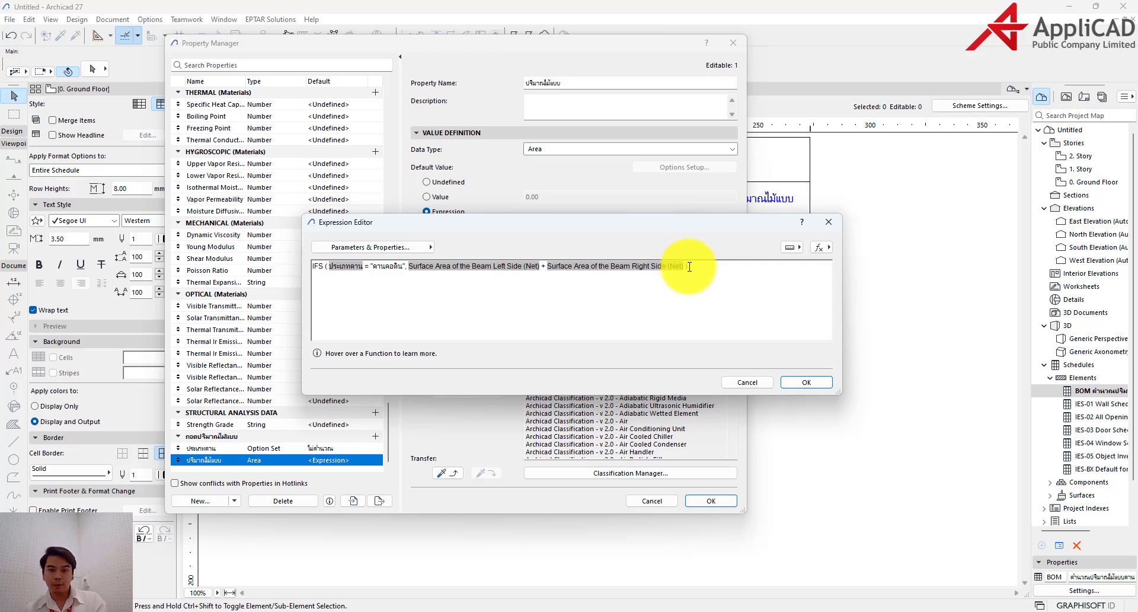
{"action": "key", "text": "BackSpace"}
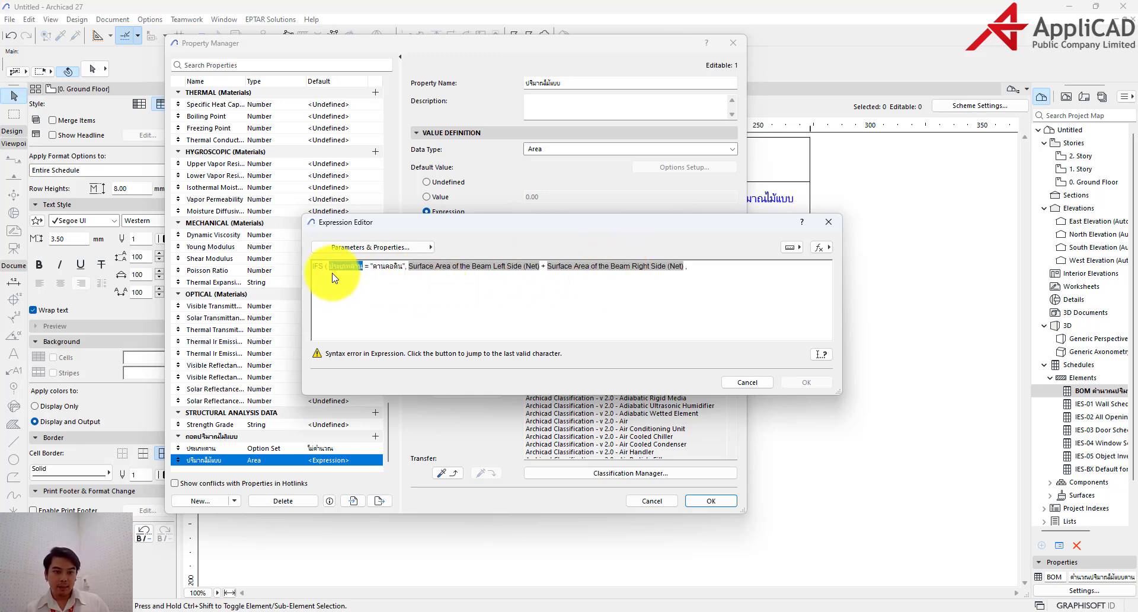
{"action": "left_click_drag", "start_coordinate": [330, 271], "coordinate": [703, 271]}
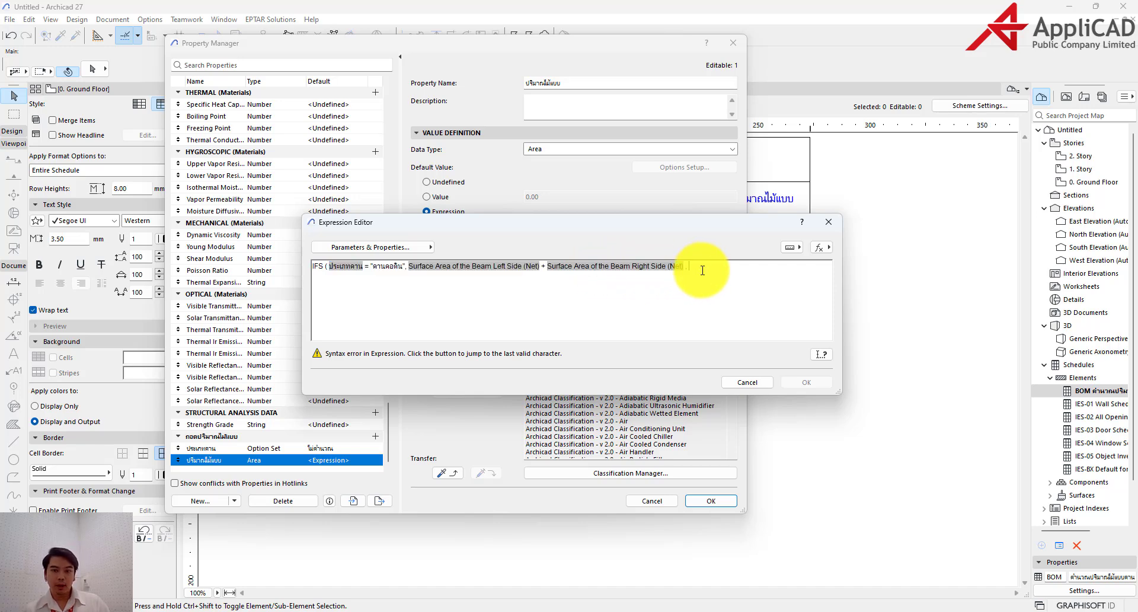
{"action": "type", "text": "ประเภทคาน = \\\"คานคอดิน\\\", Surface Area of the Beam Left Side (Net) + Surface Area of the Beam Right Side (Net)"}
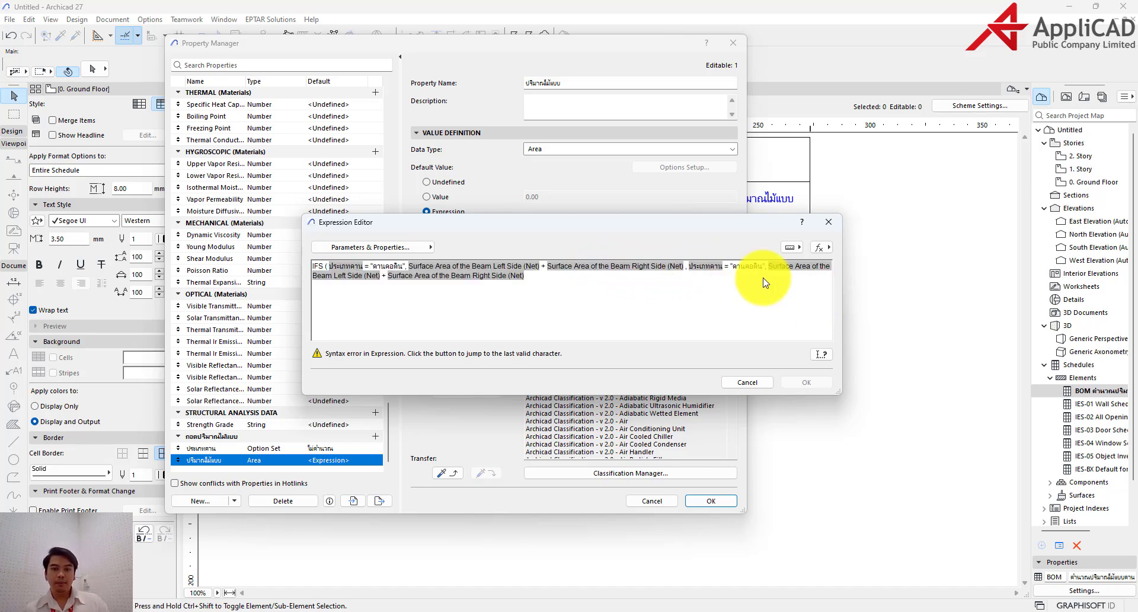
{"action": "left_click_drag", "start_coordinate": [483, 224], "coordinate": [358, 236]}
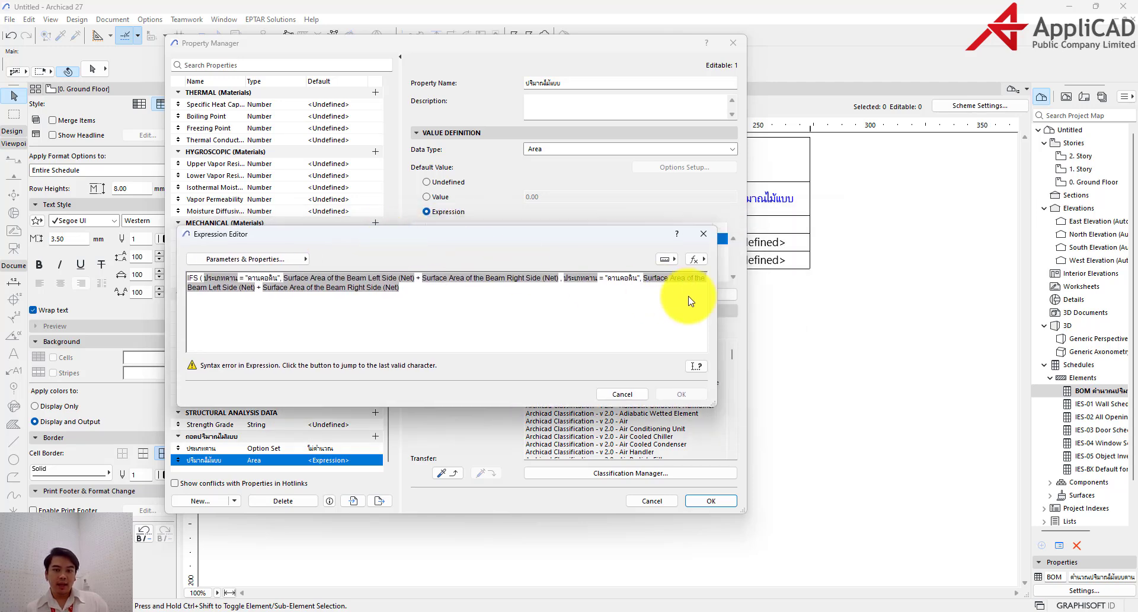
Enlarge the Expression Editor so the formula fits on one line, and change the second condition's beam type to "คานลอย".
{"action": "left_click_drag", "start_coordinate": [719, 311], "coordinate": [1029, 303]}
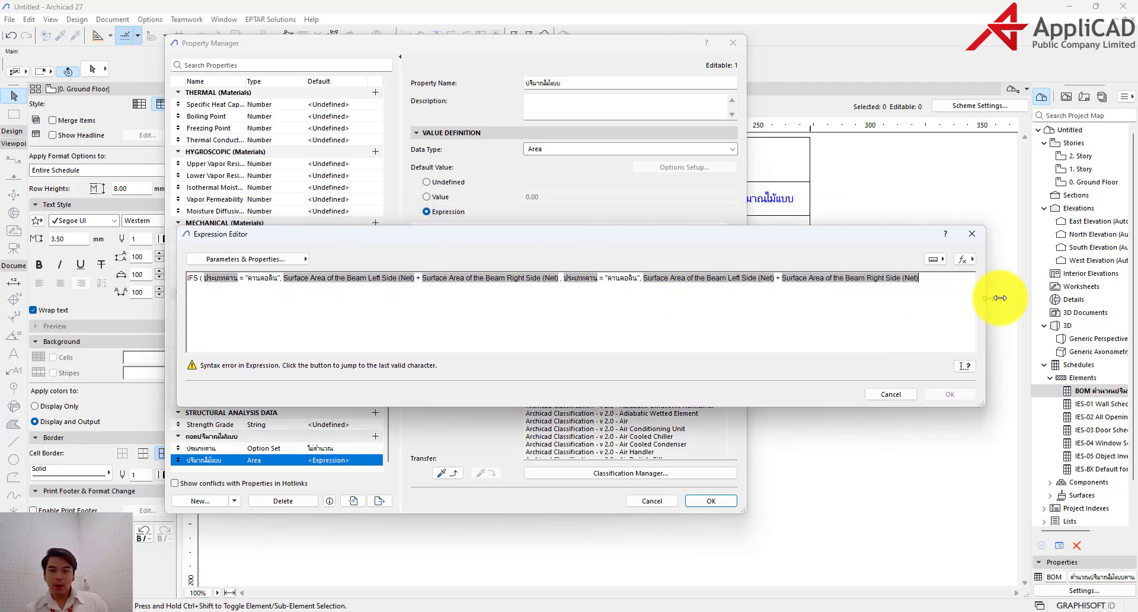
{"action": "left_click_drag", "start_coordinate": [603, 248], "coordinate": [467, 213]}
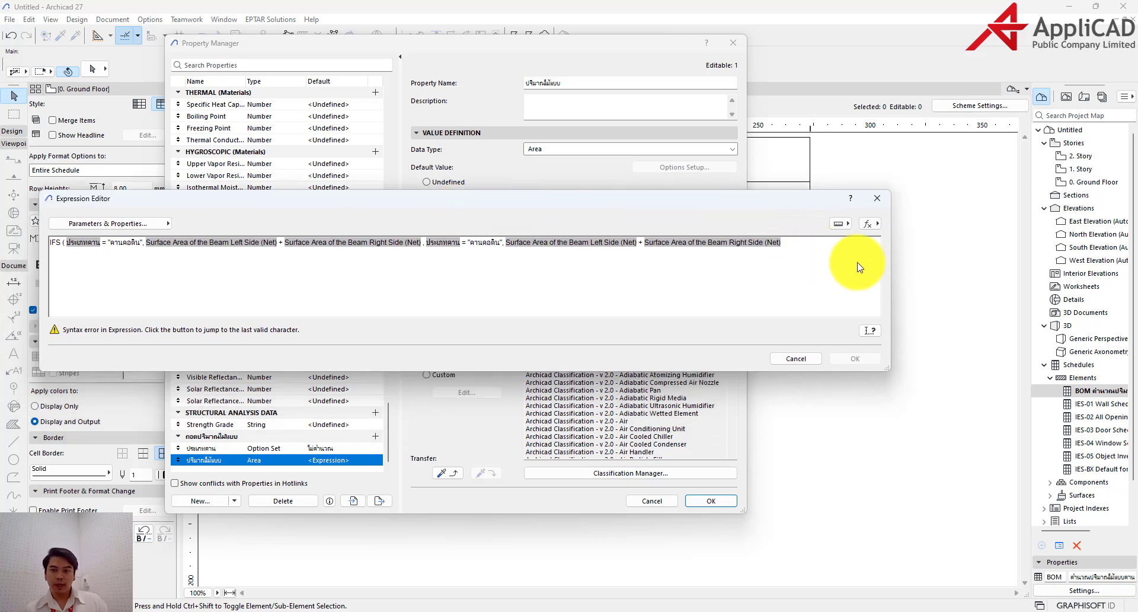
{"action": "left_click_drag", "start_coordinate": [891, 275], "coordinate": [1006, 261]}
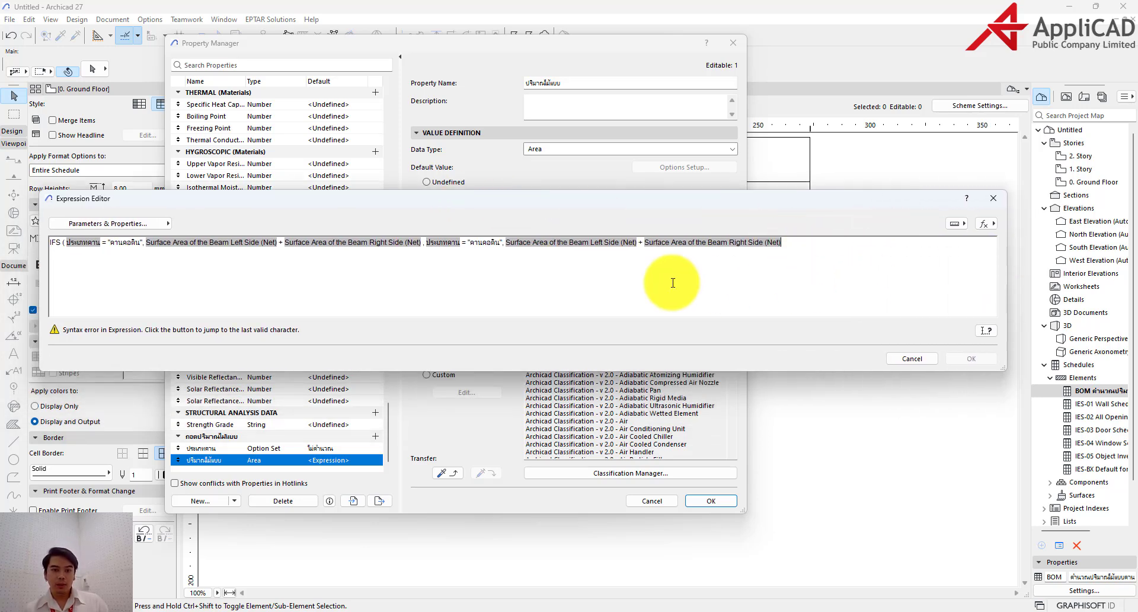
{"action": "left_click", "coordinate": [443, 243]}
{"action": "left_click", "coordinate": [477, 243]}
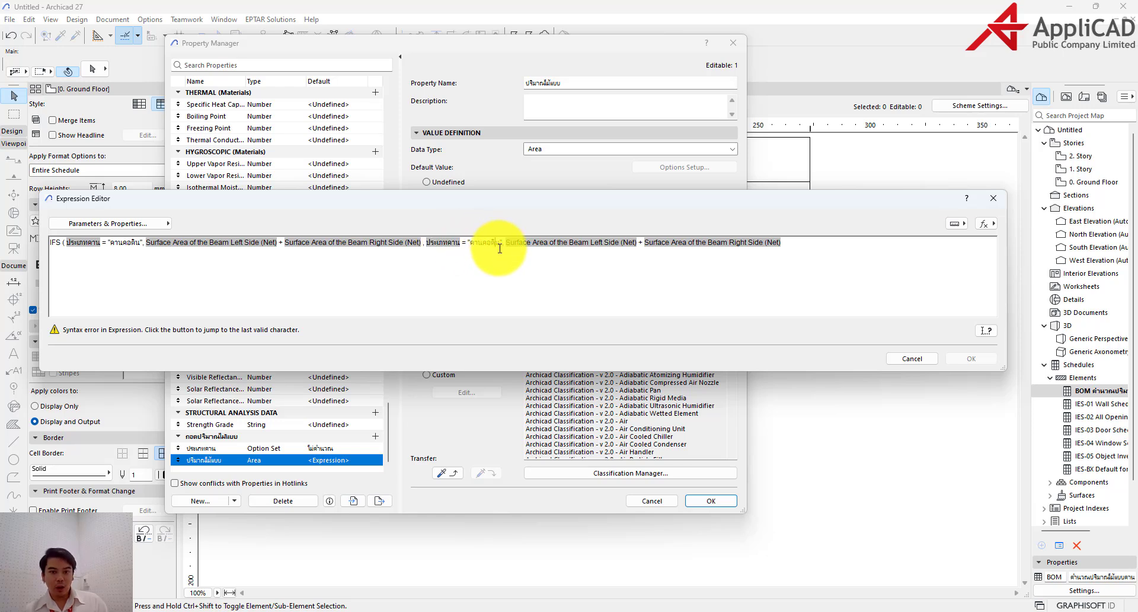
{"action": "key", "text": "BackSpace"}
{"action": "key", "text": "BackSpace"}
{"action": "key", "text": "BackSpace"}
{"action": "key", "text": "BackSpace"}
{"action": "key", "text": "BackSpace"}
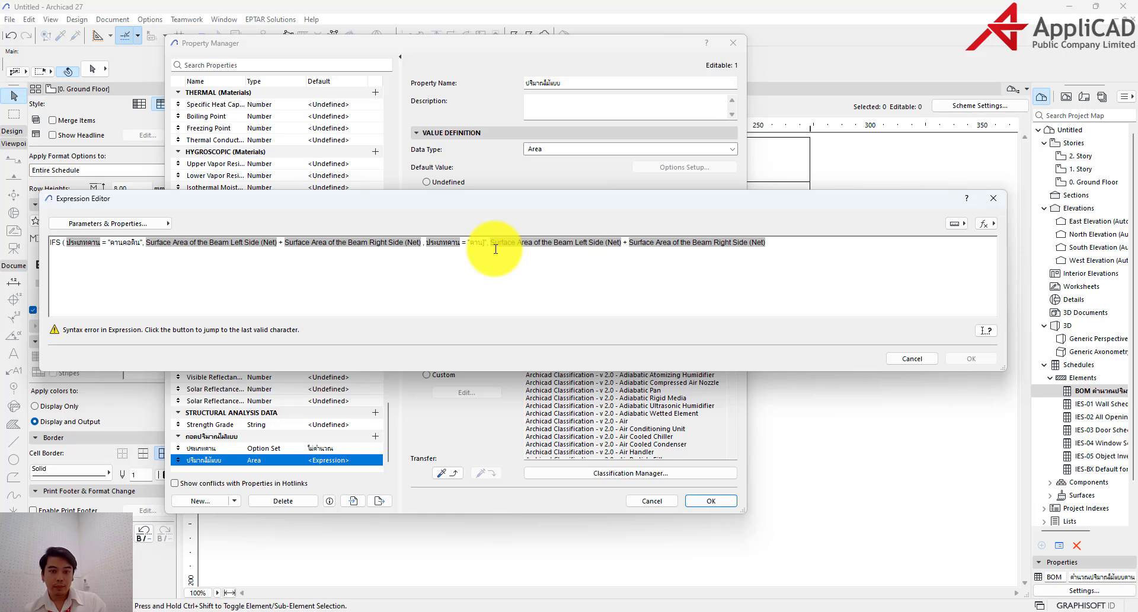
{"action": "key", "text": "BackSpace"}
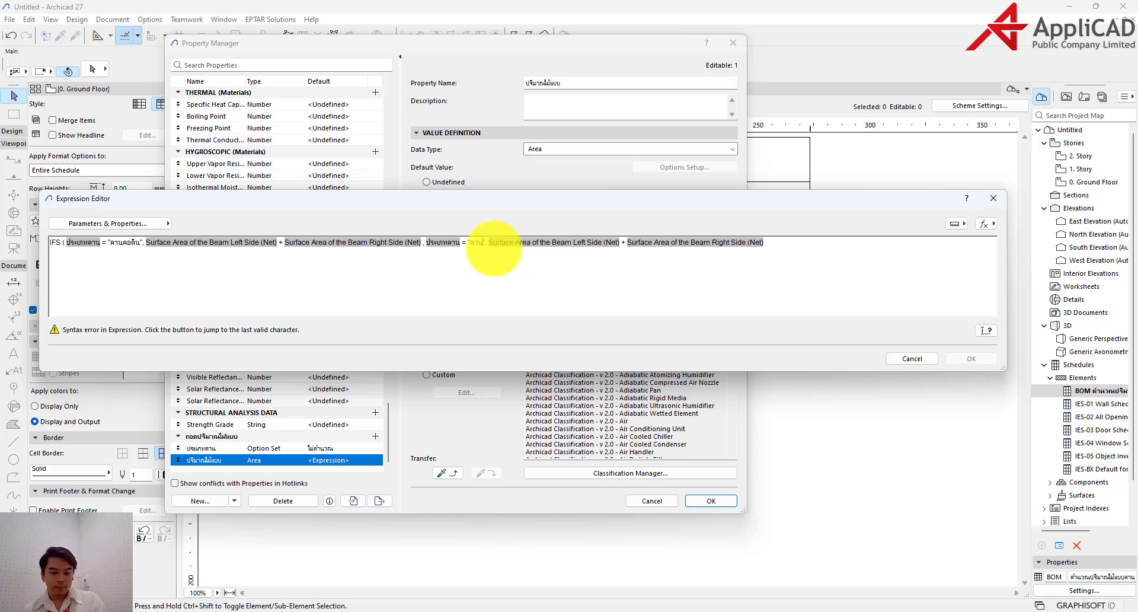
{"action": "type", "text": "ลอย"}
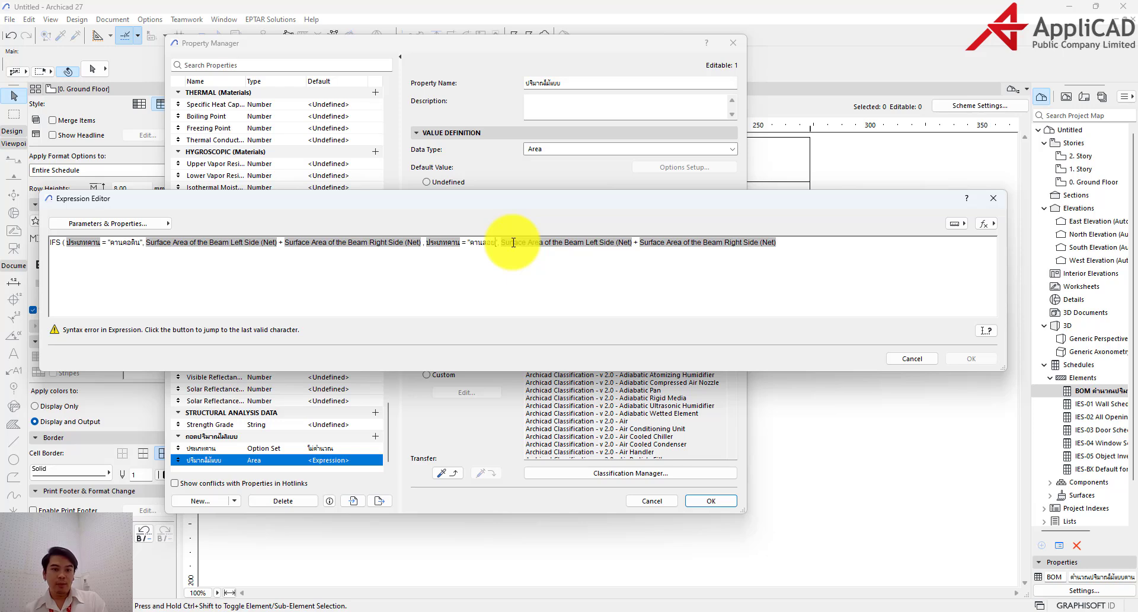
Extend the คานลอย sum with a plus sign and the General Parameters field Bottom Surface Area (Net).
{"action": "left_click", "coordinate": [544, 242]}
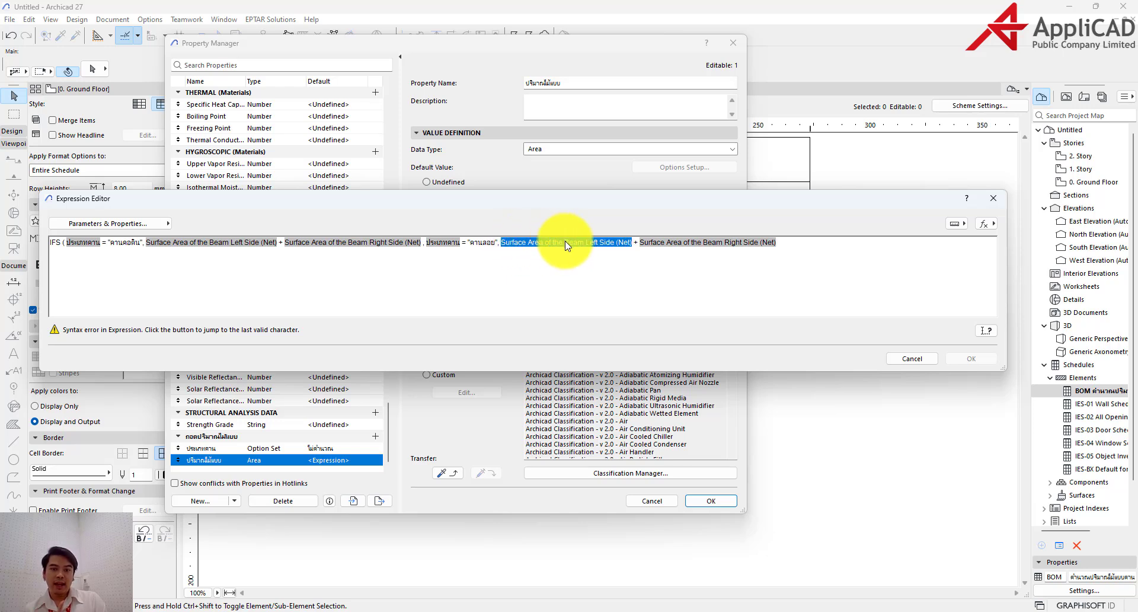
{"action": "left_click", "coordinate": [805, 243]}
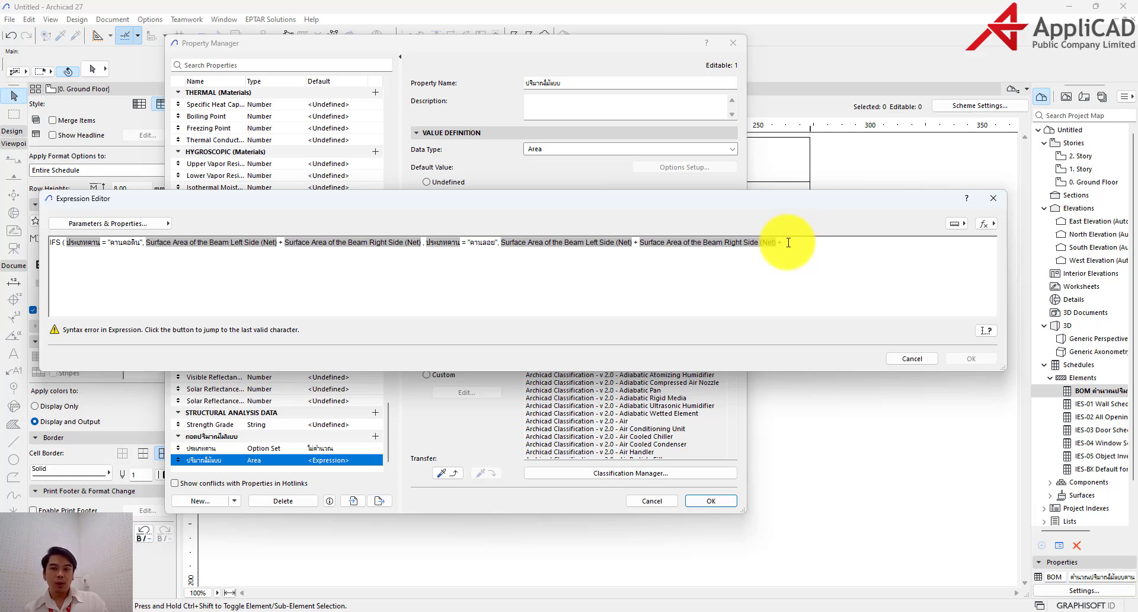
{"action": "left_click", "coordinate": [147, 224]}
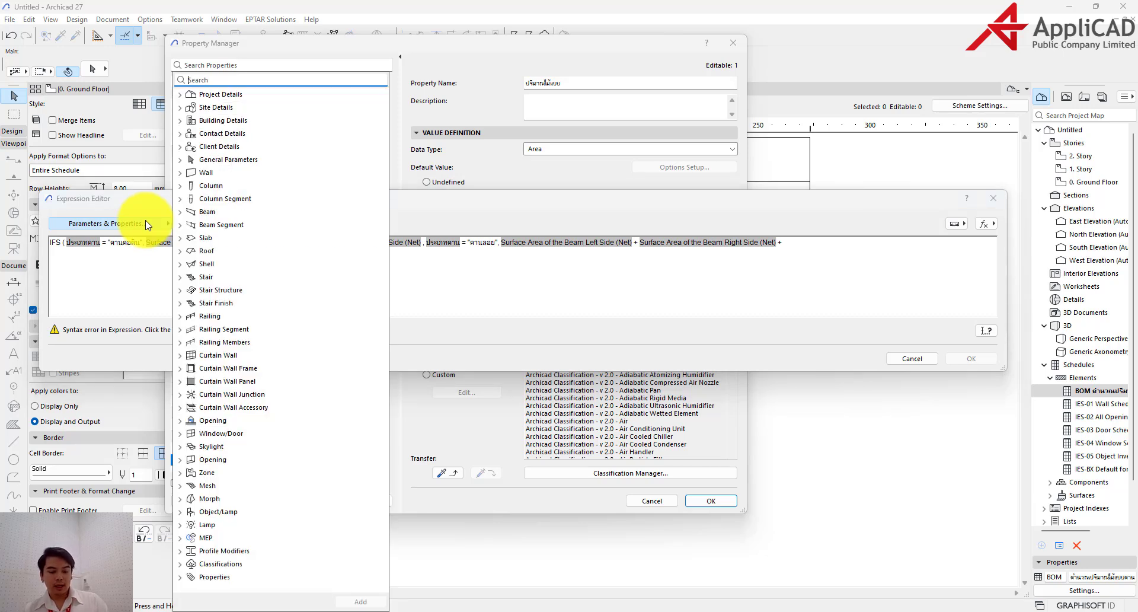
{"action": "type", "text": "ป"}
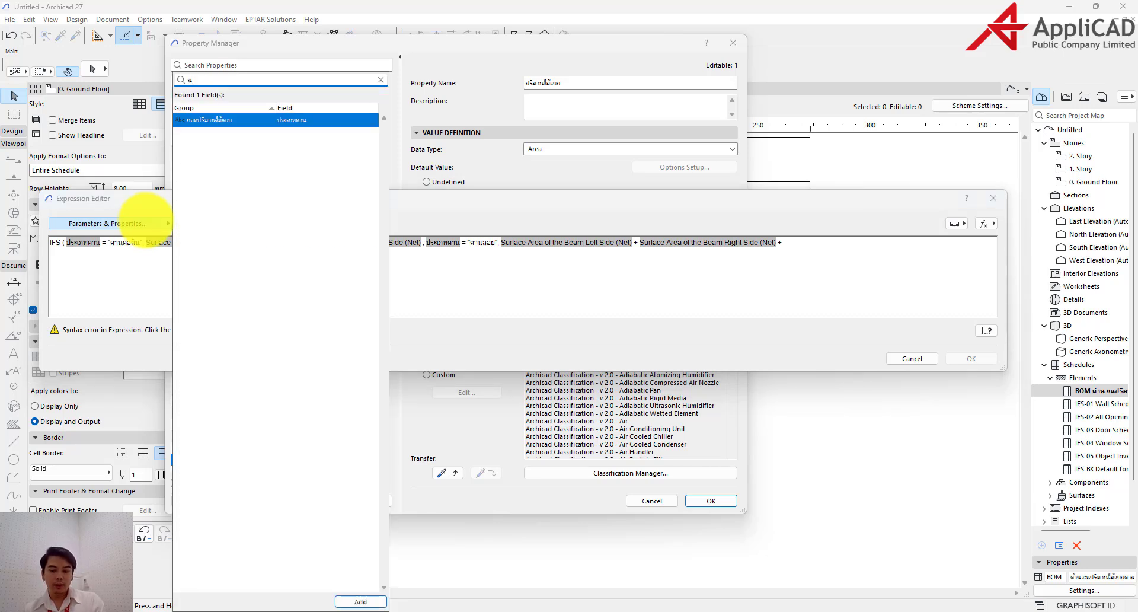
{"action": "key", "text": "BackSpace"}
{"action": "type", "text": "bott"}
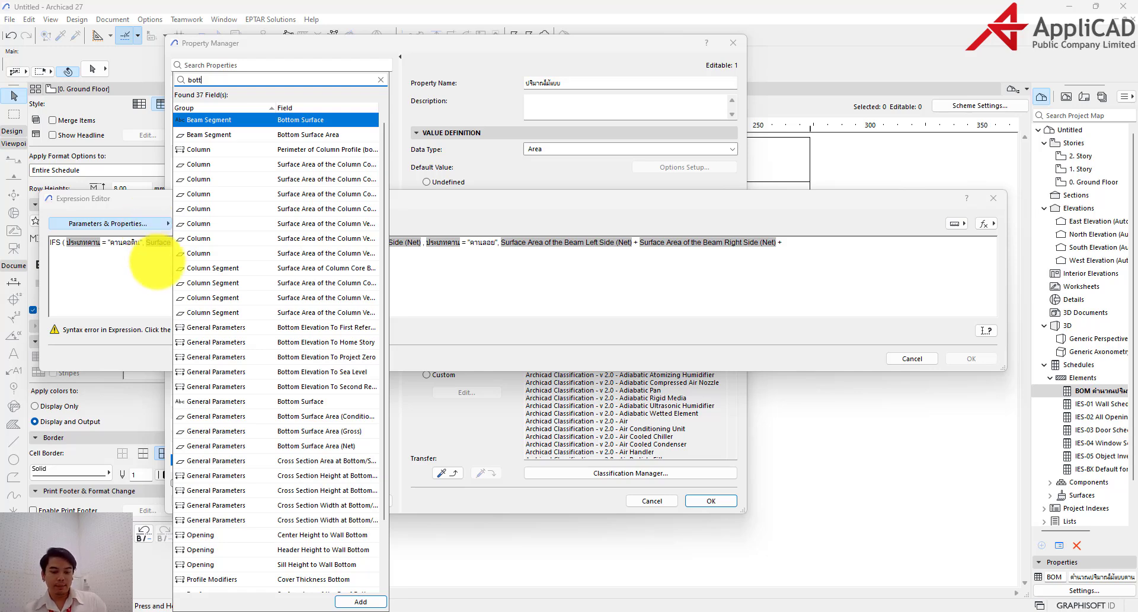
{"action": "type", "text": "om"}
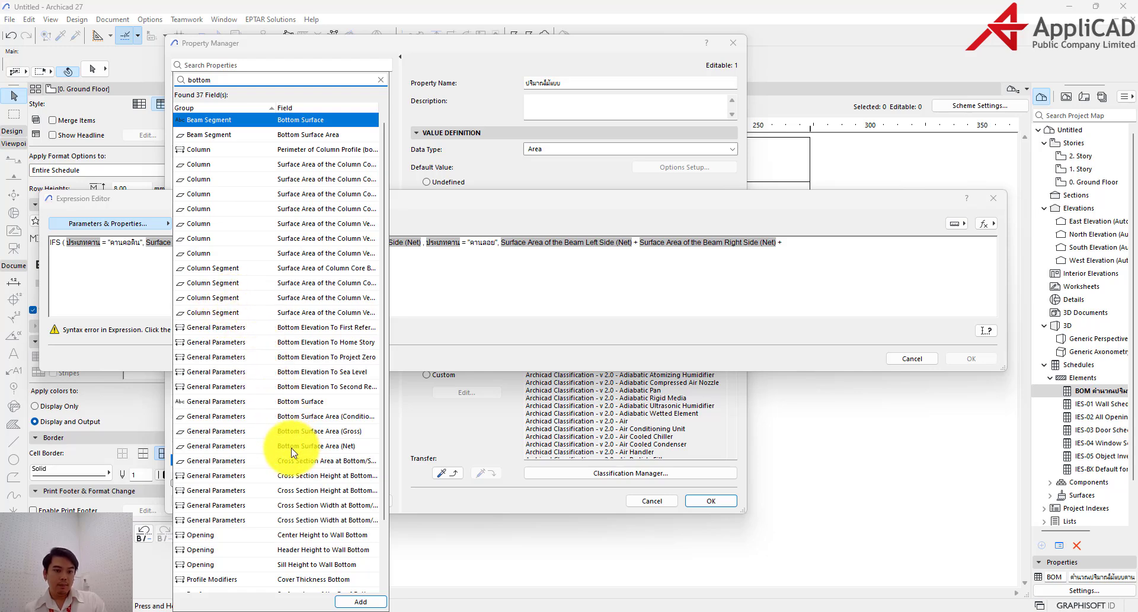
{"action": "left_click", "coordinate": [323, 449]}
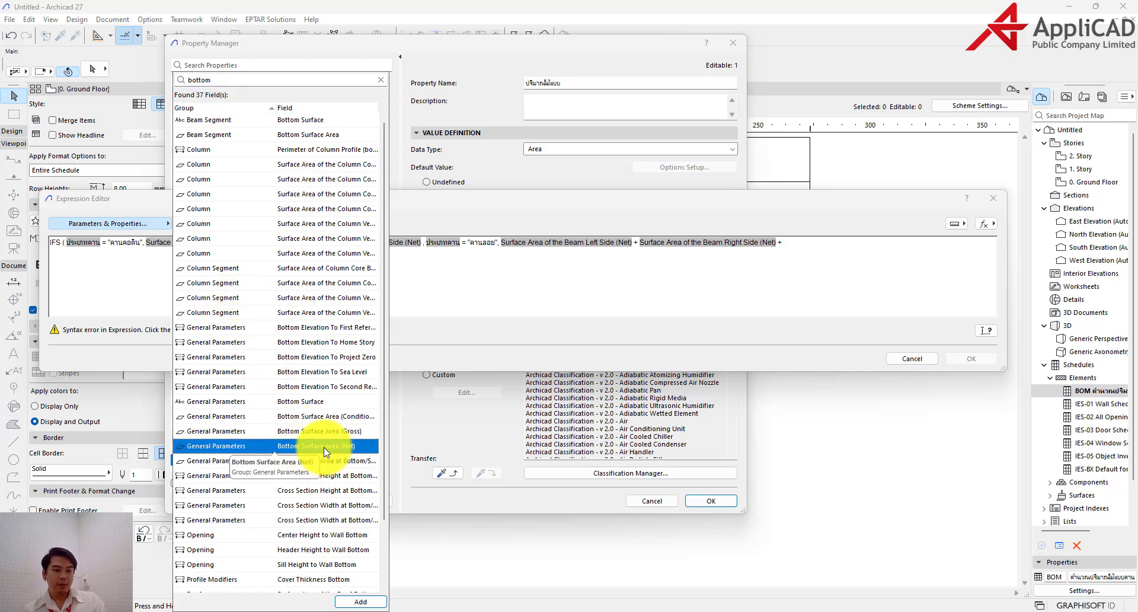
{"action": "double_click", "coordinate": [224, 452]}
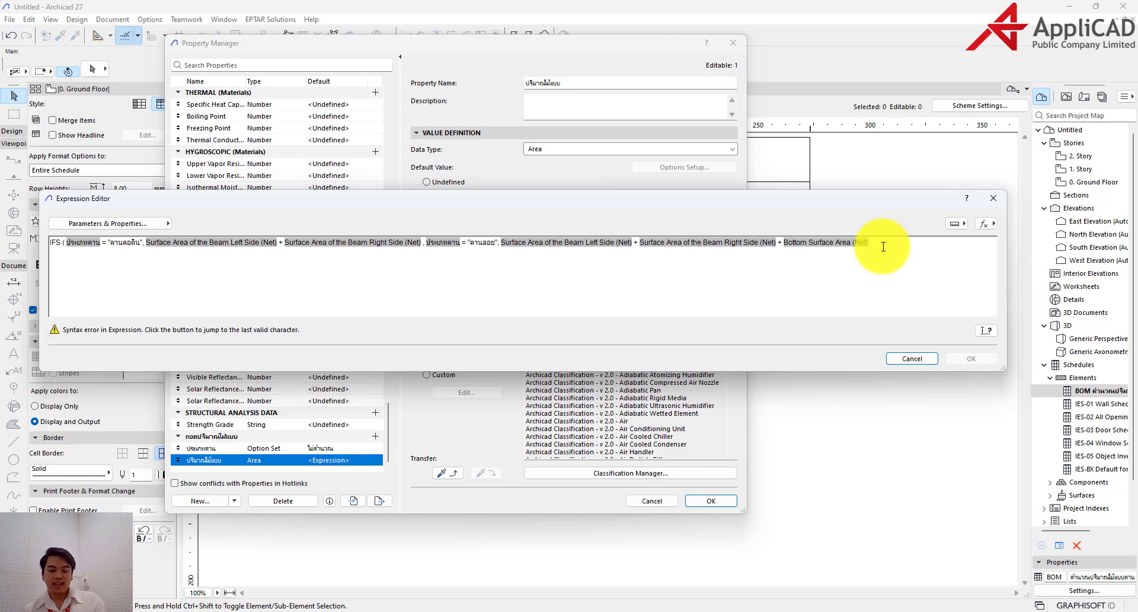
Close the IFS expression with a bracket and accept both the expression and the property changes.
{"action": "type", "text": ")"}
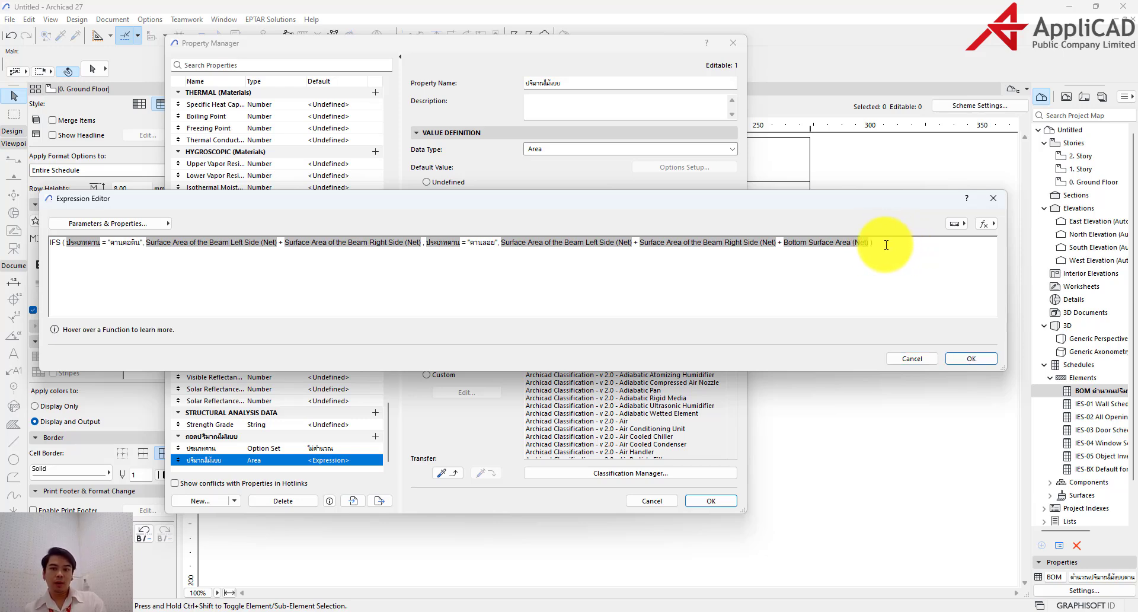
{"action": "left_click", "coordinate": [984, 357]}
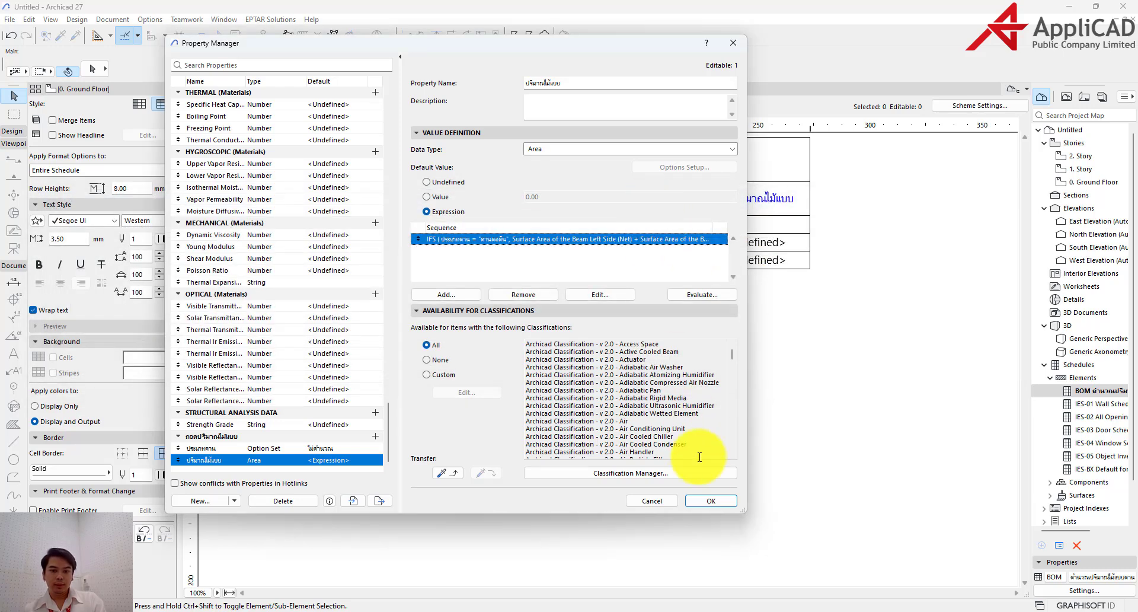
{"action": "left_click", "coordinate": [711, 502]}
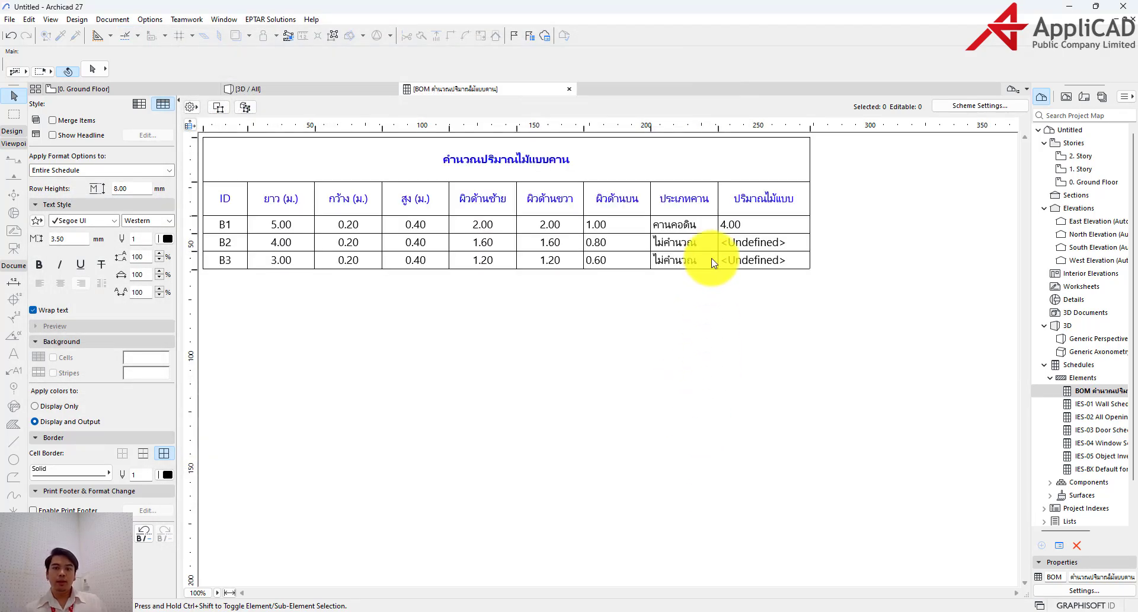
Set beam B2's ประเภทคาน to คานลอย in the schedule.
{"action": "left_click", "coordinate": [222, 243]}
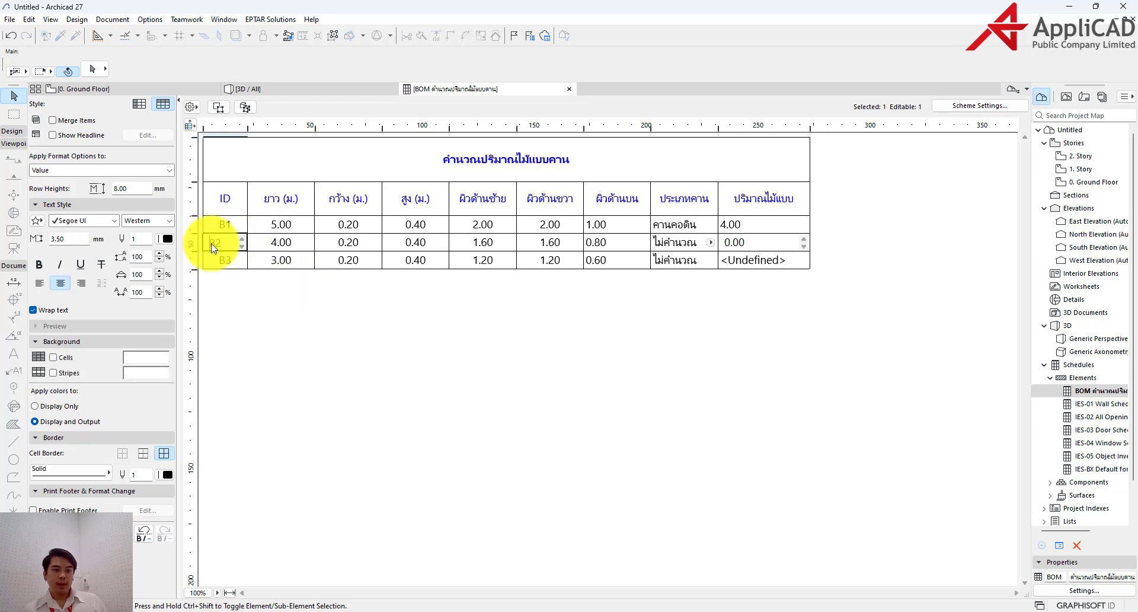
{"action": "left_click", "coordinate": [711, 242]}
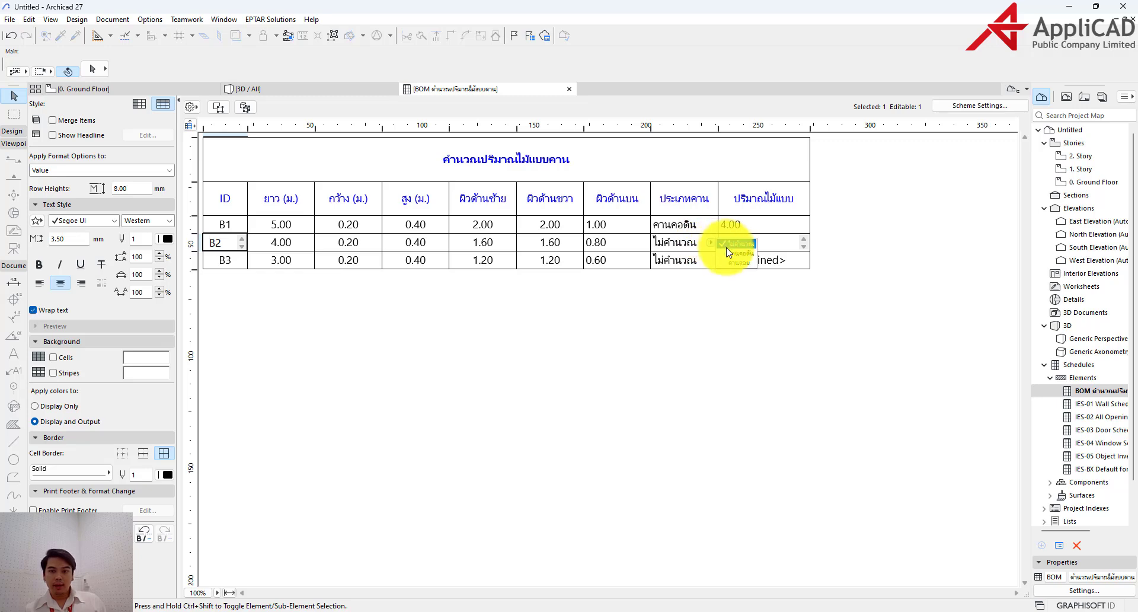
{"action": "left_click", "coordinate": [747, 265]}
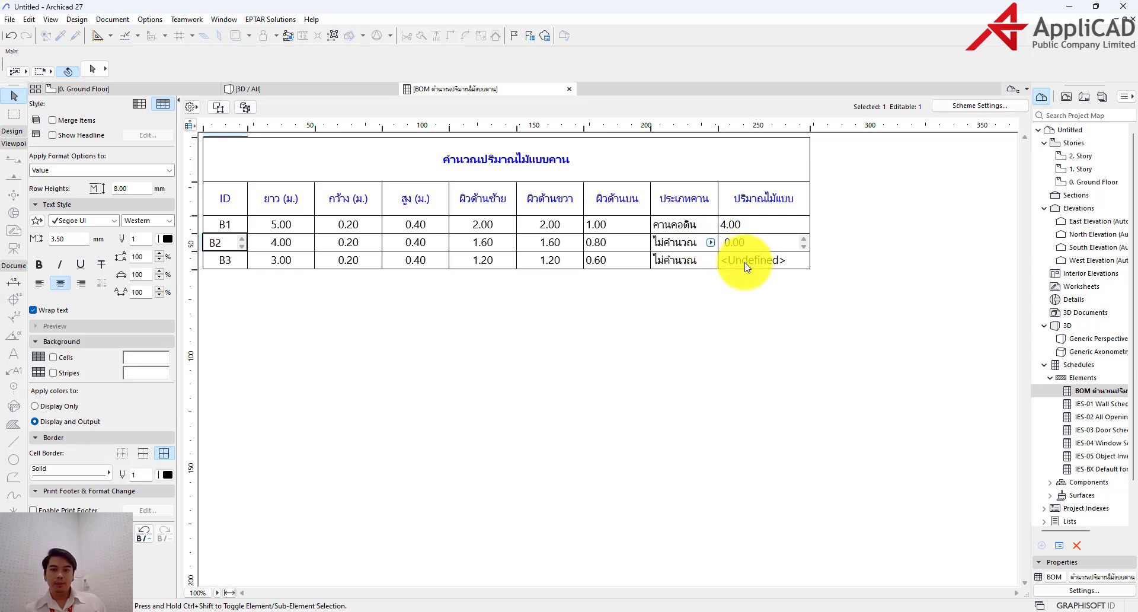
{"action": "left_click", "coordinate": [740, 292]}
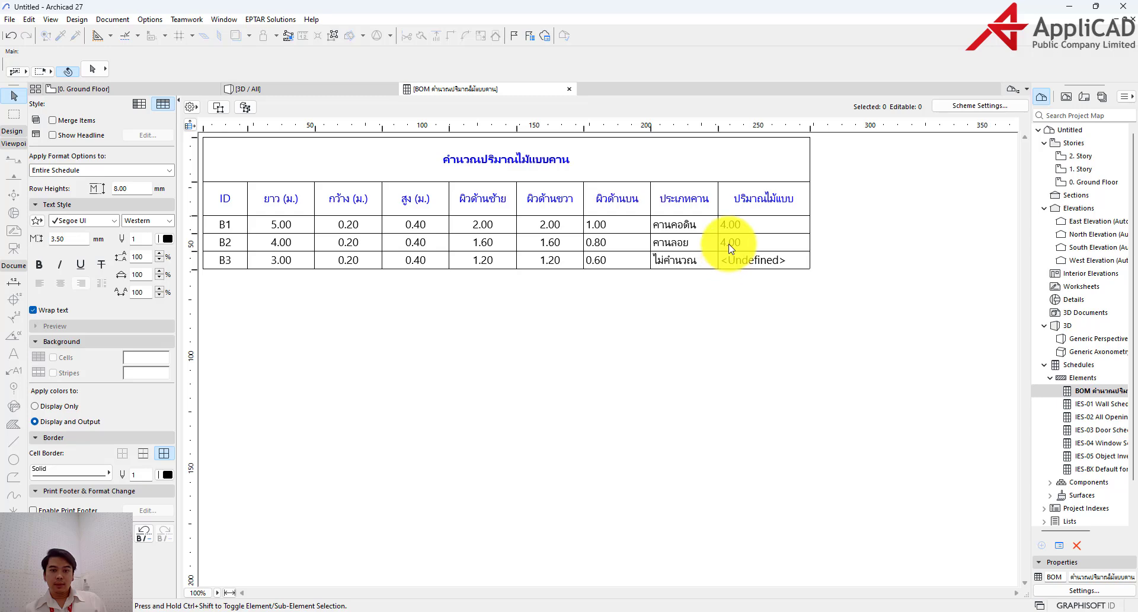
Check beam B2's ปริมาณไม้แบบ value against its ผิวด้านซ้าย, ผิวด้านขวา and ผิวด้านบน areas in the schedule.
{"action": "left_click", "coordinate": [751, 243]}
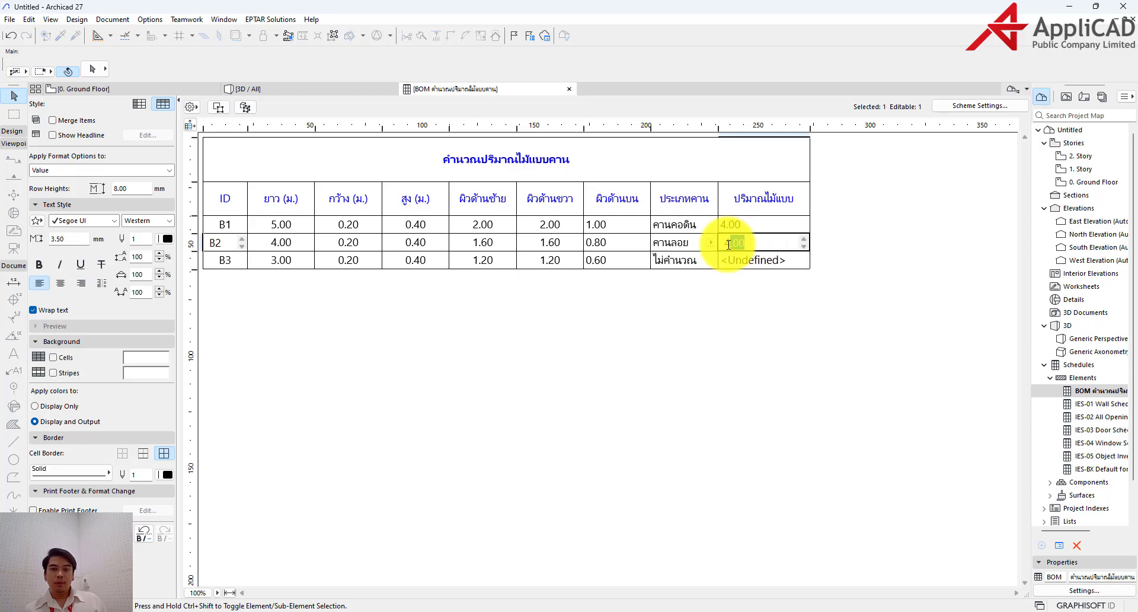
{"action": "left_click", "coordinate": [733, 242]}
{"action": "key", "text": "Delete"}
{"action": "key", "text": "Delete"}
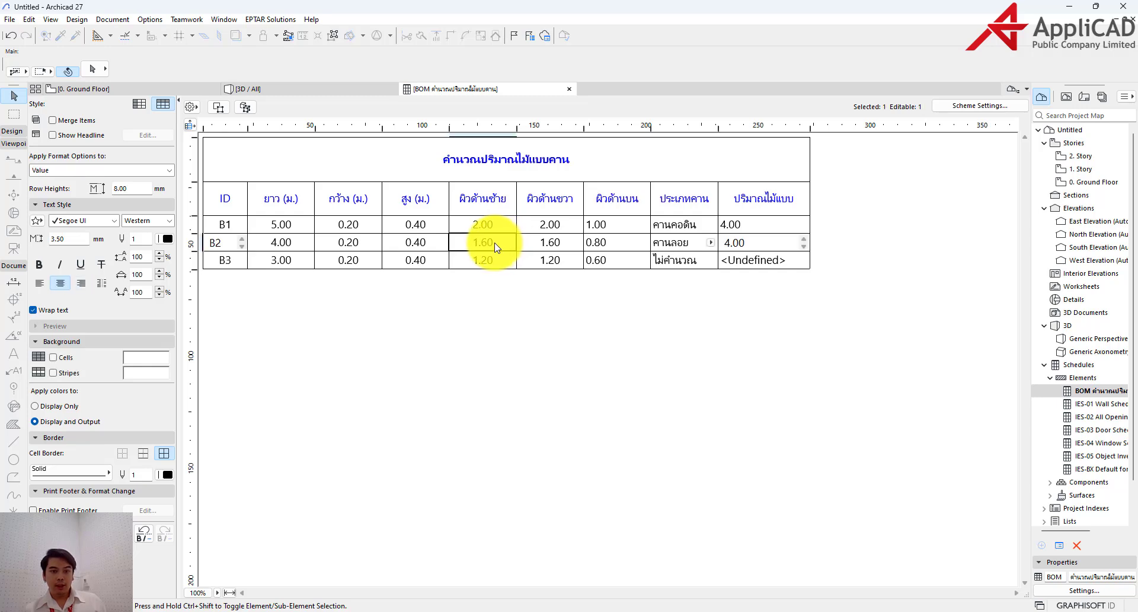
{"action": "left_click", "coordinate": [541, 243]}
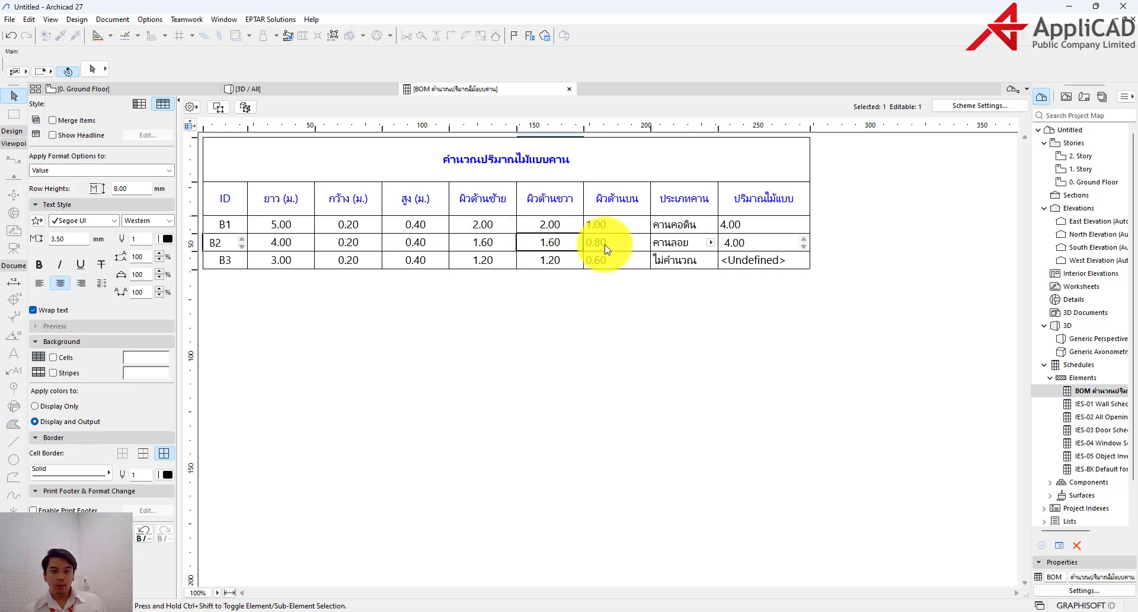
{"action": "left_click", "coordinate": [579, 285]}
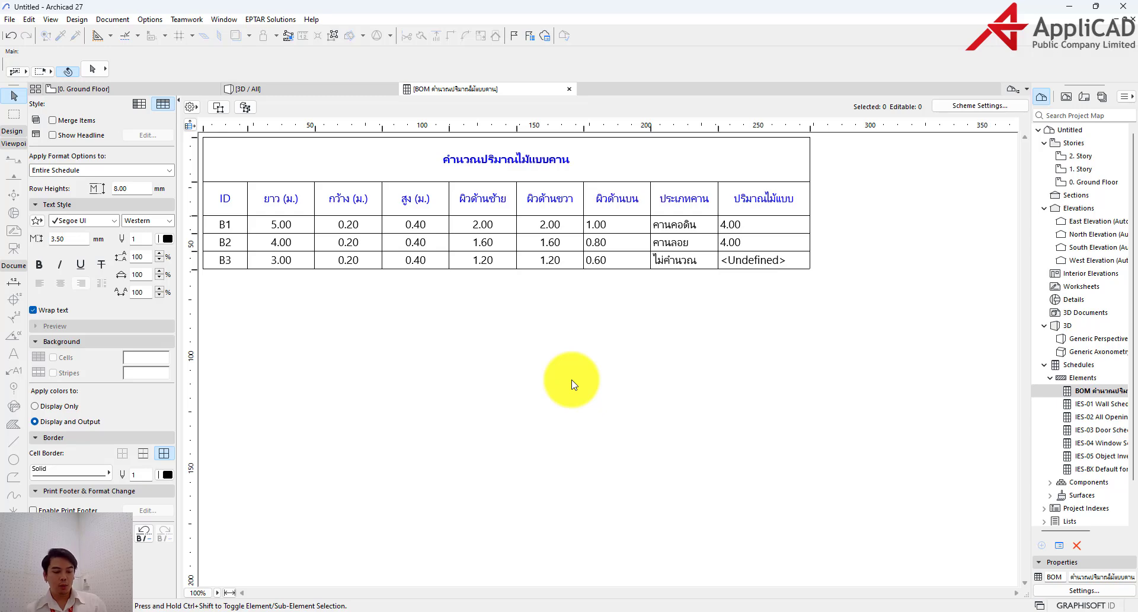
Switch to Calculator, add 1.6 + 1.6 + 0.8 to verify beam B2's formwork quantity, and minimize it again.
{"action": "key", "text": "super"}
{"action": "type", "text": "cal"}
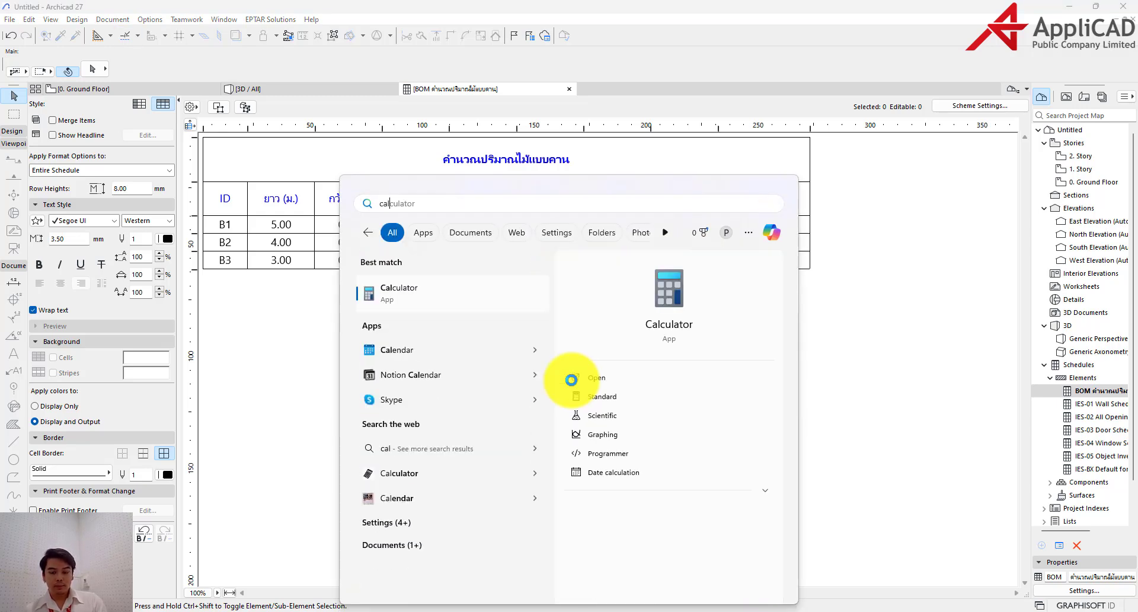
{"action": "left_click", "coordinate": [571, 379]}
{"action": "left_click_drag", "start_coordinate": [584, 233], "coordinate": [367, 266]}
{"action": "type", "text": "1.6"}
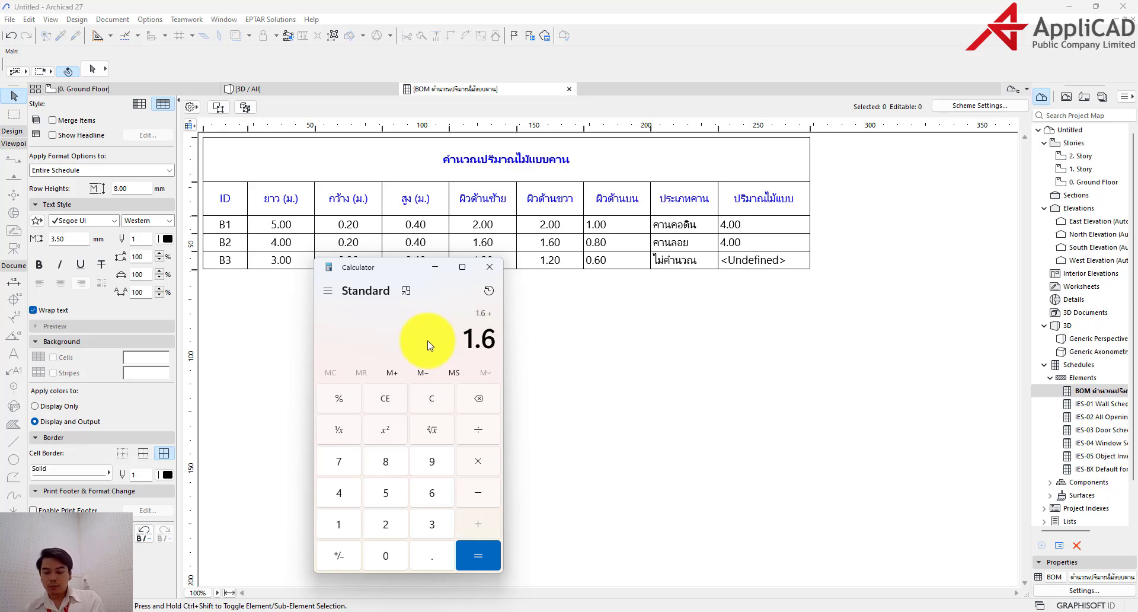
{"action": "type", "text": "+1.6+0.8"}
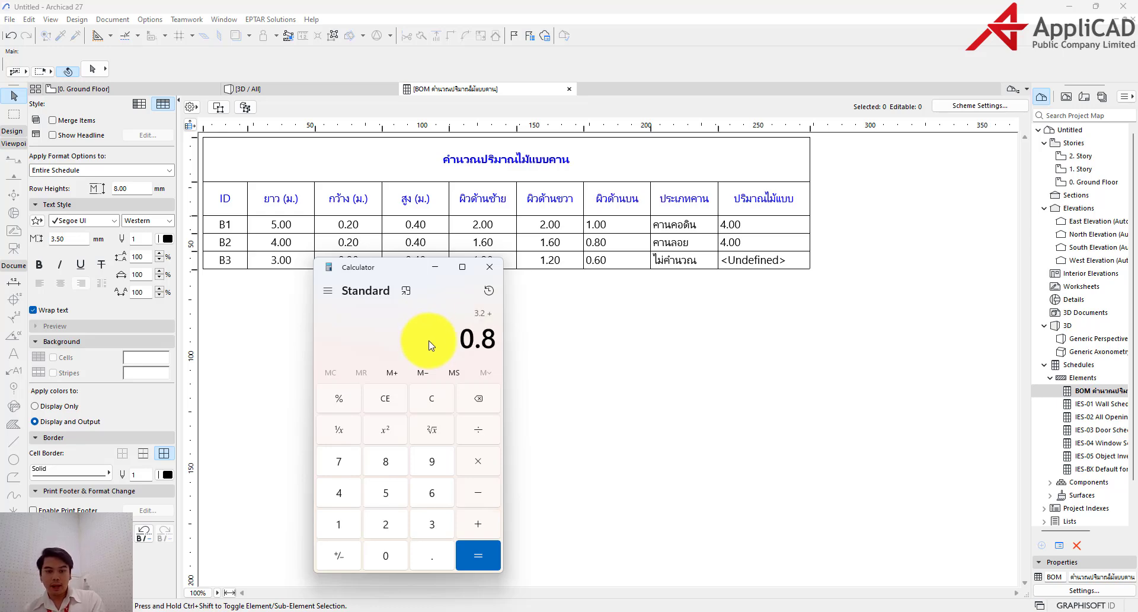
{"action": "key", "text": "Return"}
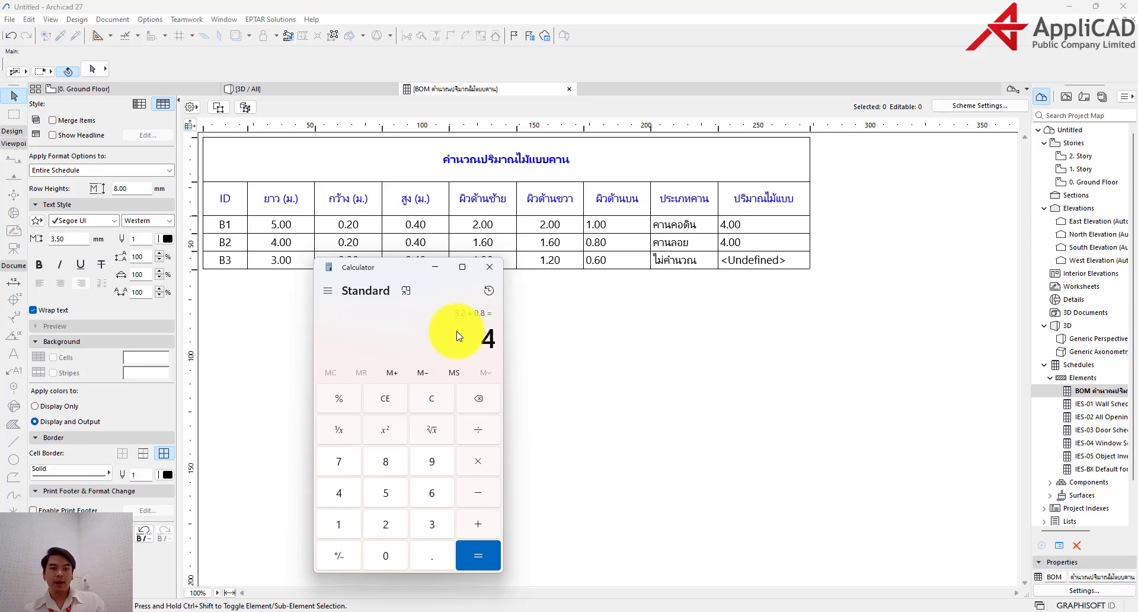
{"action": "left_click", "coordinate": [438, 271]}
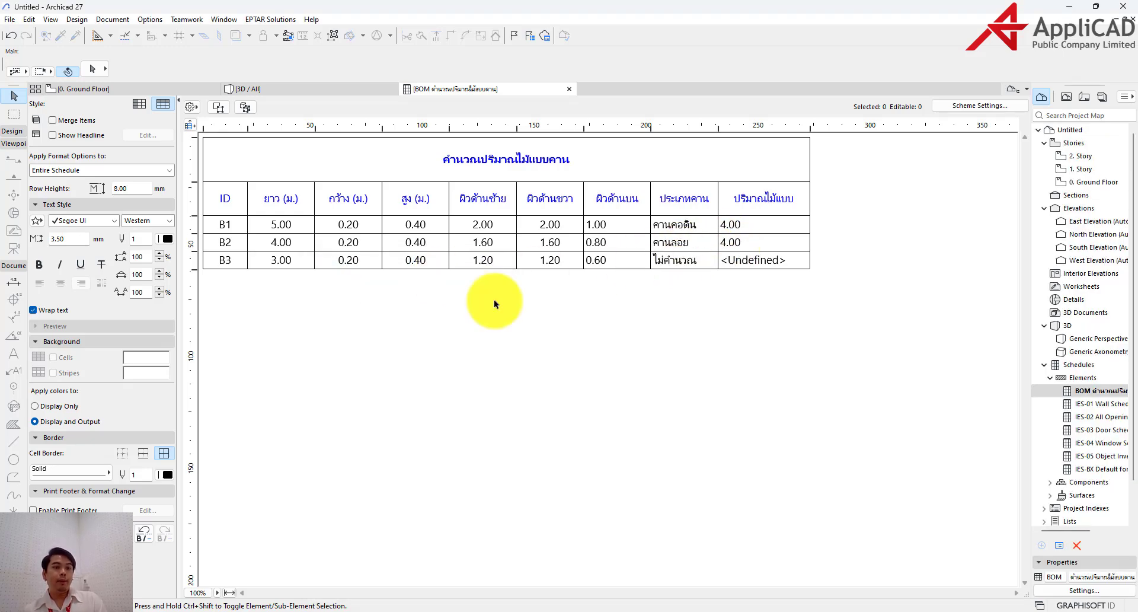
Stretch beam B2 from its upper end to a length of 4.5 m on the Ground Floor plan.
{"action": "left_click", "coordinate": [291, 243]}
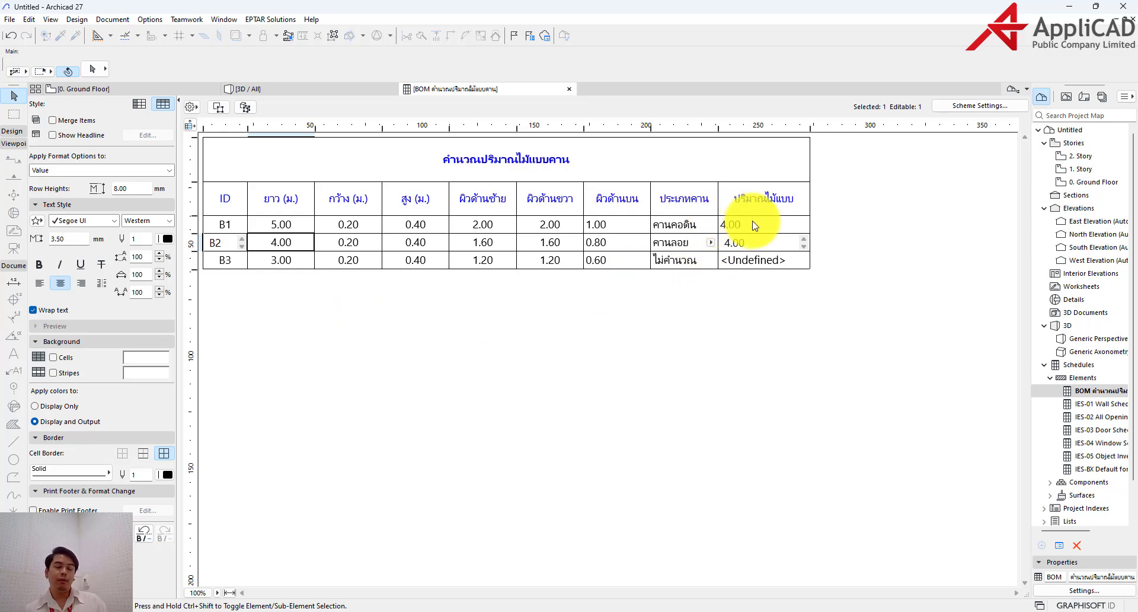
{"action": "left_click", "coordinate": [749, 294]}
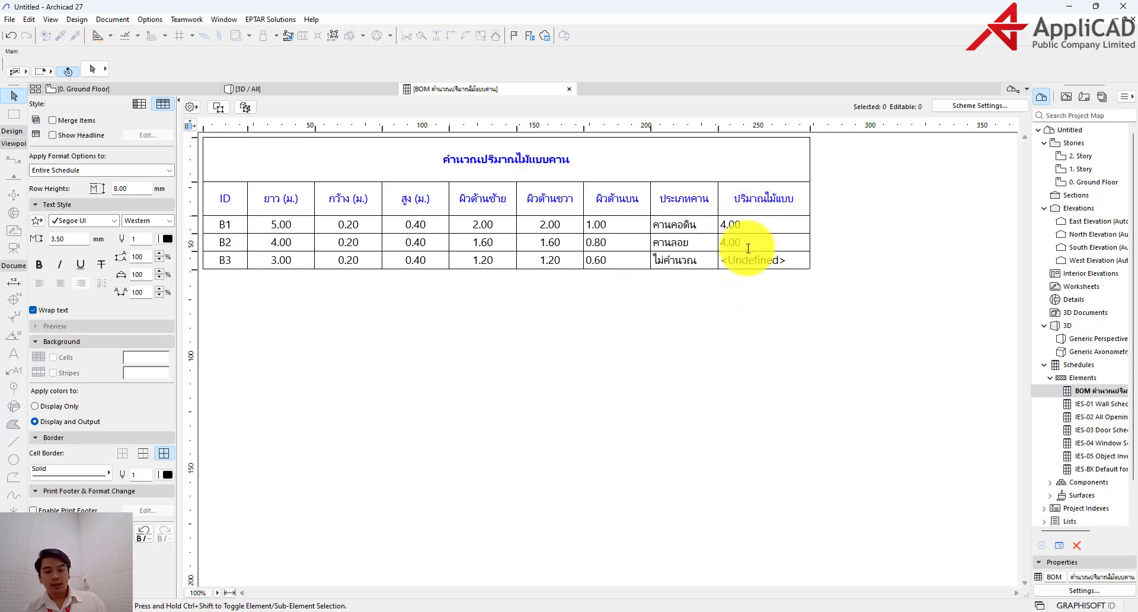
{"action": "left_click", "coordinate": [149, 93]}
{"action": "left_click", "coordinate": [507, 285]}
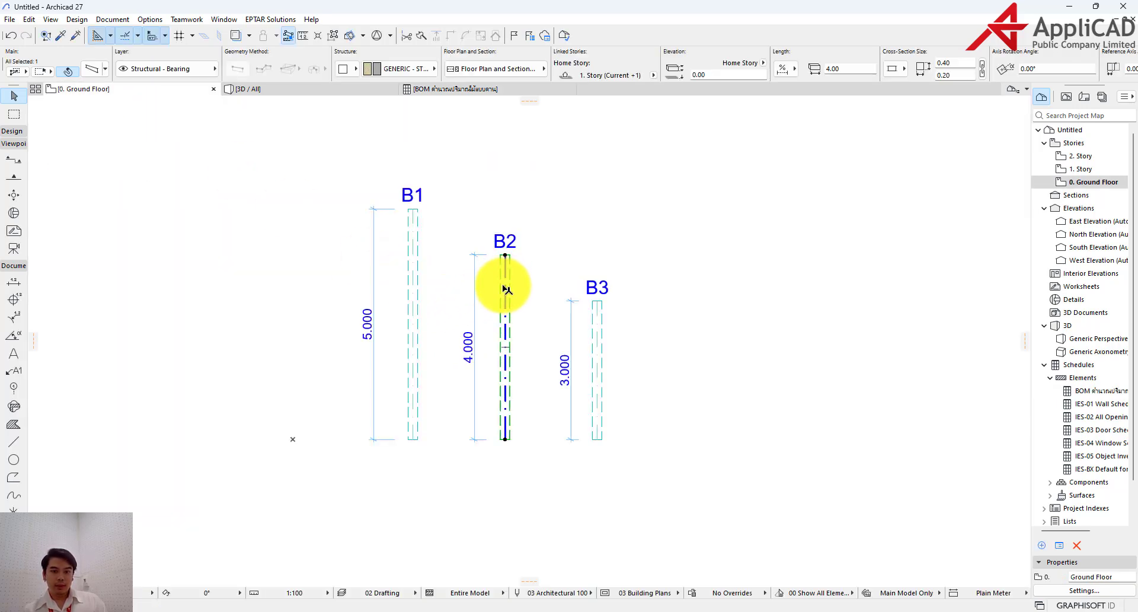
{"action": "left_click", "coordinate": [505, 258]}
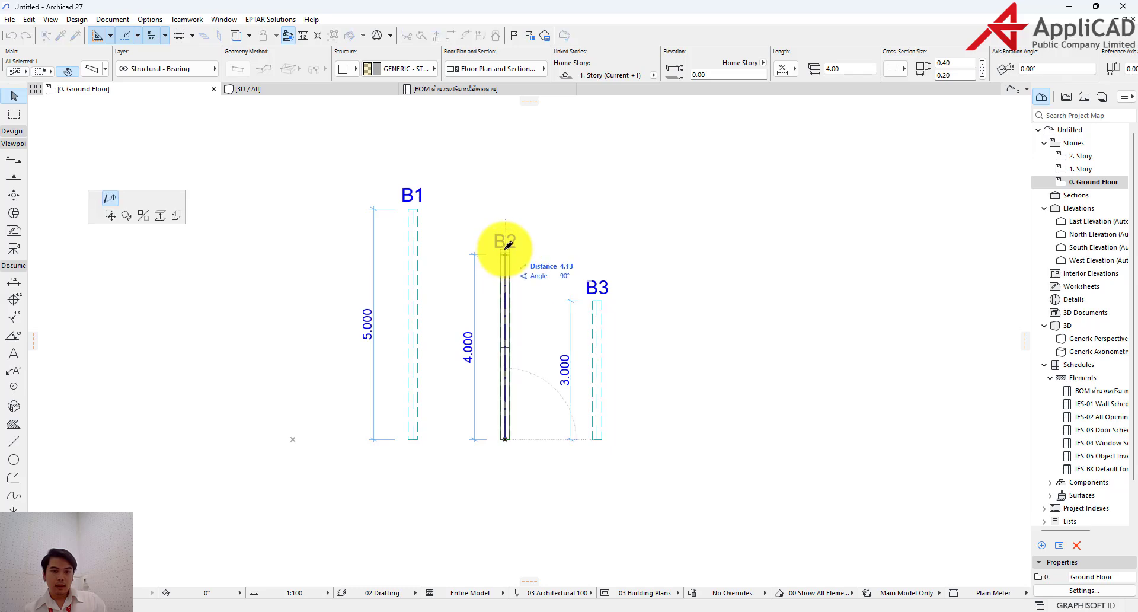
{"action": "key", "text": "Tab"}
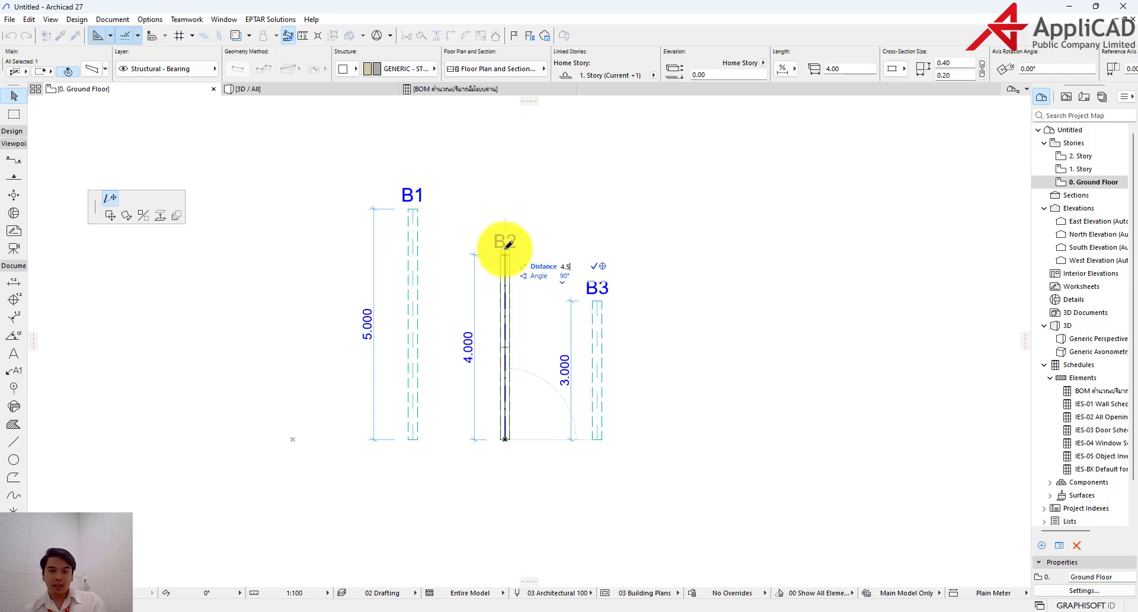
{"action": "type", "text": "4.5"}
{"action": "key", "text": "Return"}
{"action": "key", "text": "Escape"}
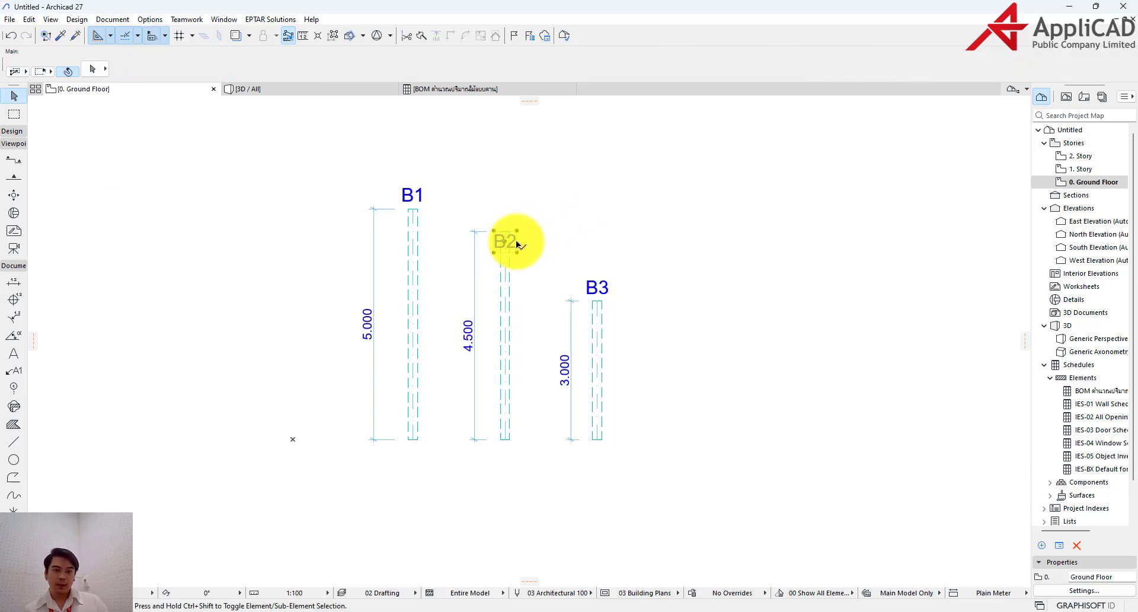
Move the B2 label up so it sits clear above the lengthened beam.
{"action": "left_click", "coordinate": [518, 244]}
{"action": "left_click", "coordinate": [510, 242]}
{"action": "left_click", "coordinate": [546, 185]}
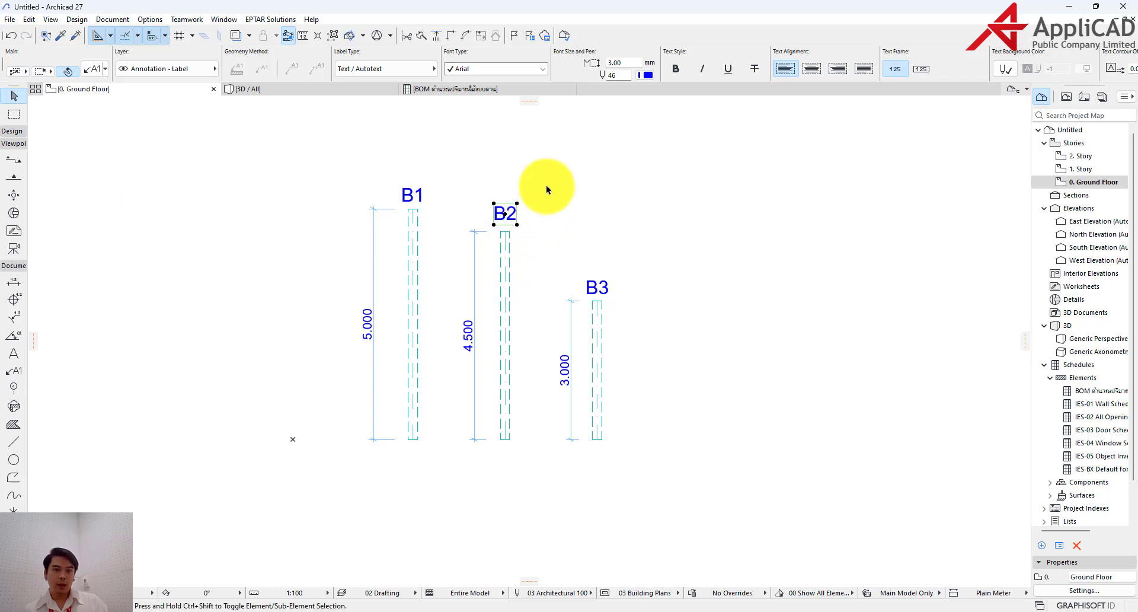
Check beam B2's length and ปริมาณไม้แบบ, and beam B3's ปริมาณไม้แบบ for ไม่คำนวณ, in the BOM schedule.
{"action": "left_click", "coordinate": [456, 89]}
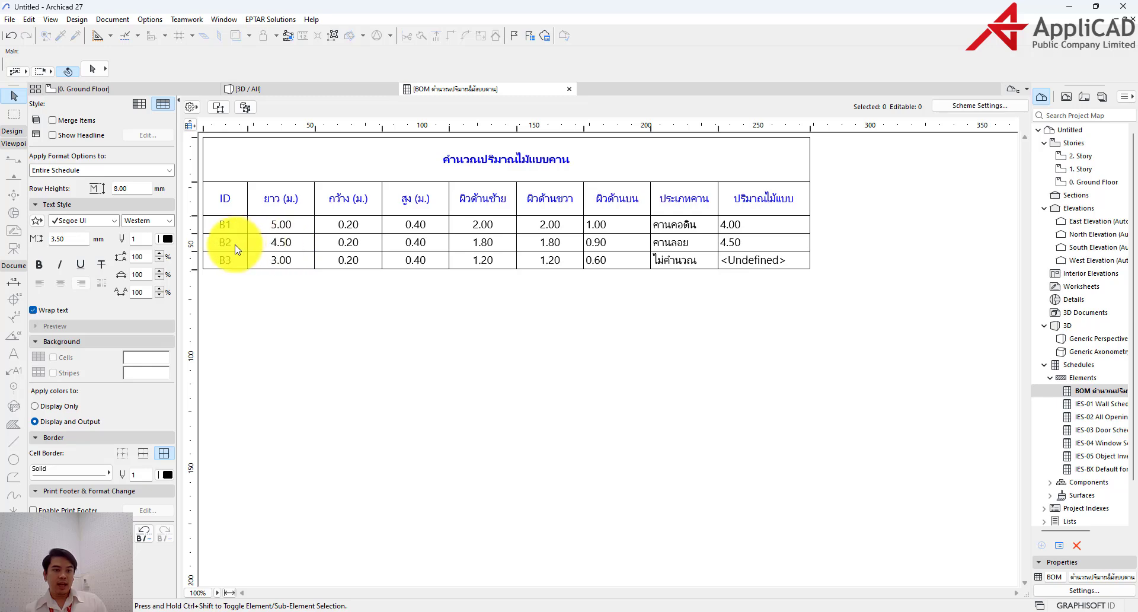
{"action": "left_click", "coordinate": [285, 243]}
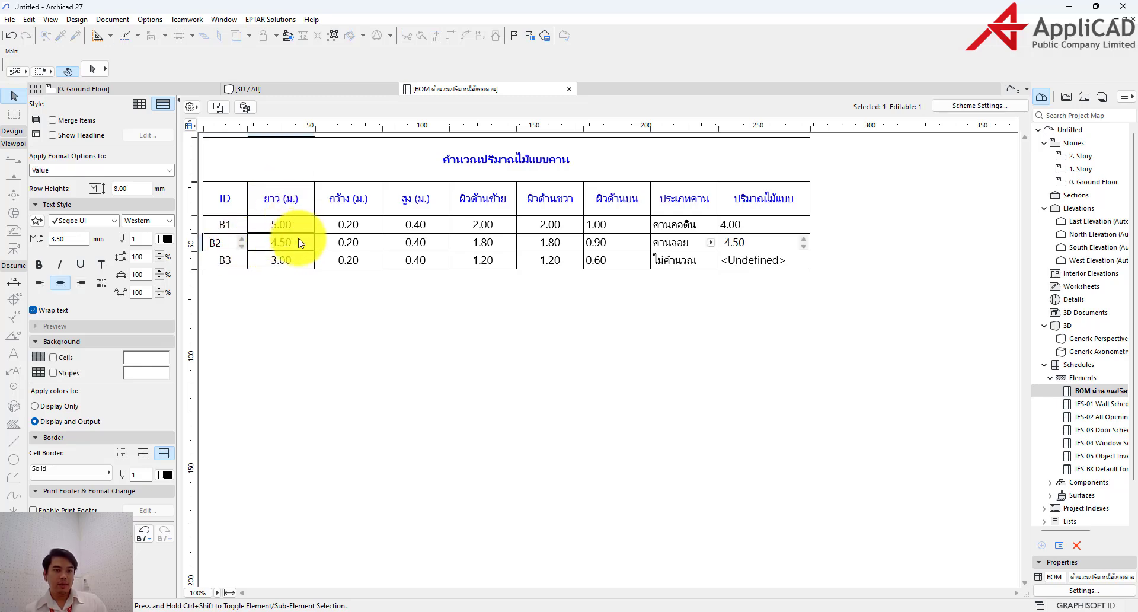
{"action": "left_click", "coordinate": [754, 205]}
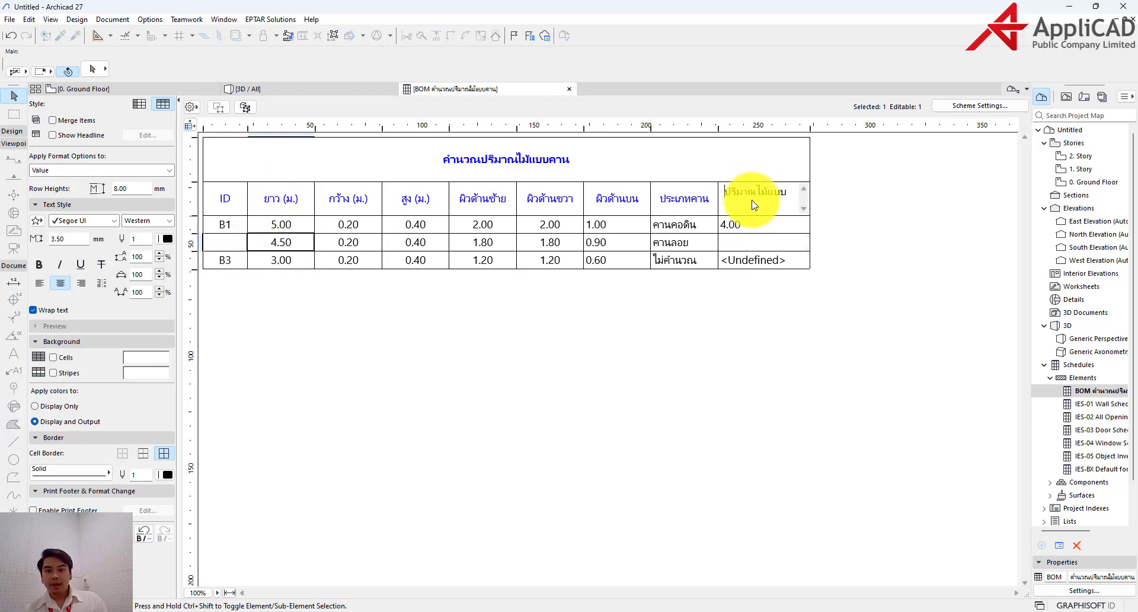
{"action": "left_click", "coordinate": [744, 238]}
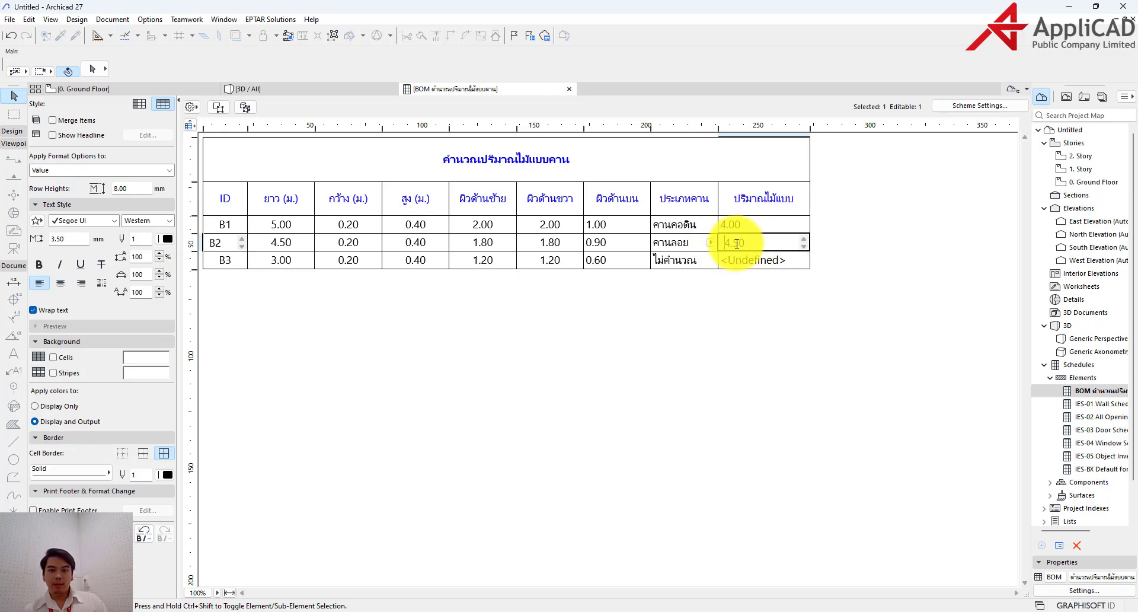
{"action": "left_click", "coordinate": [738, 307]}
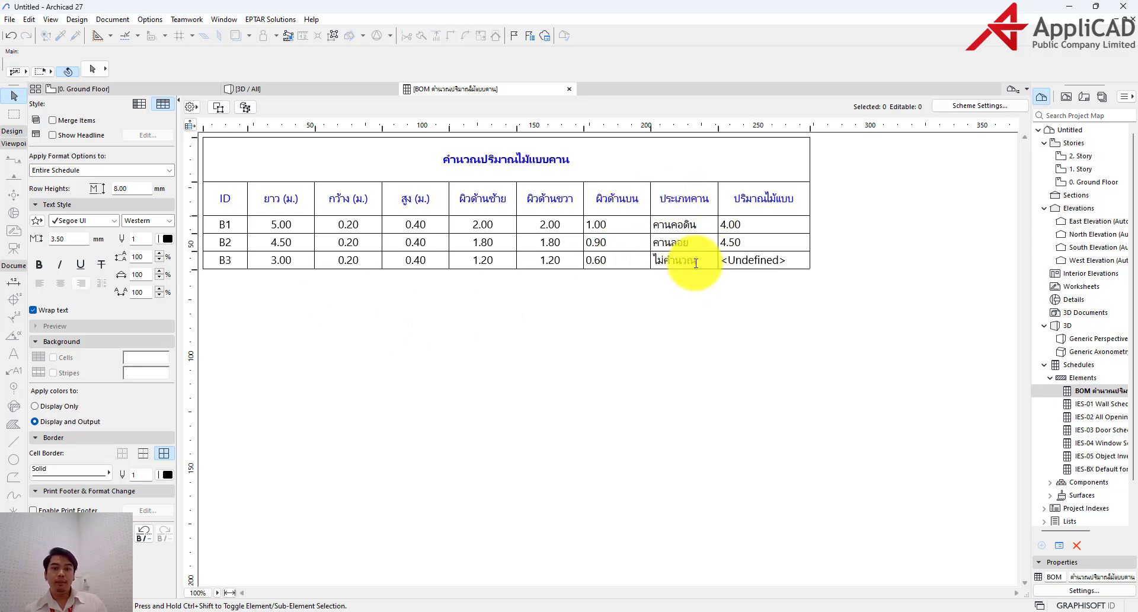
{"action": "left_click", "coordinate": [727, 261]}
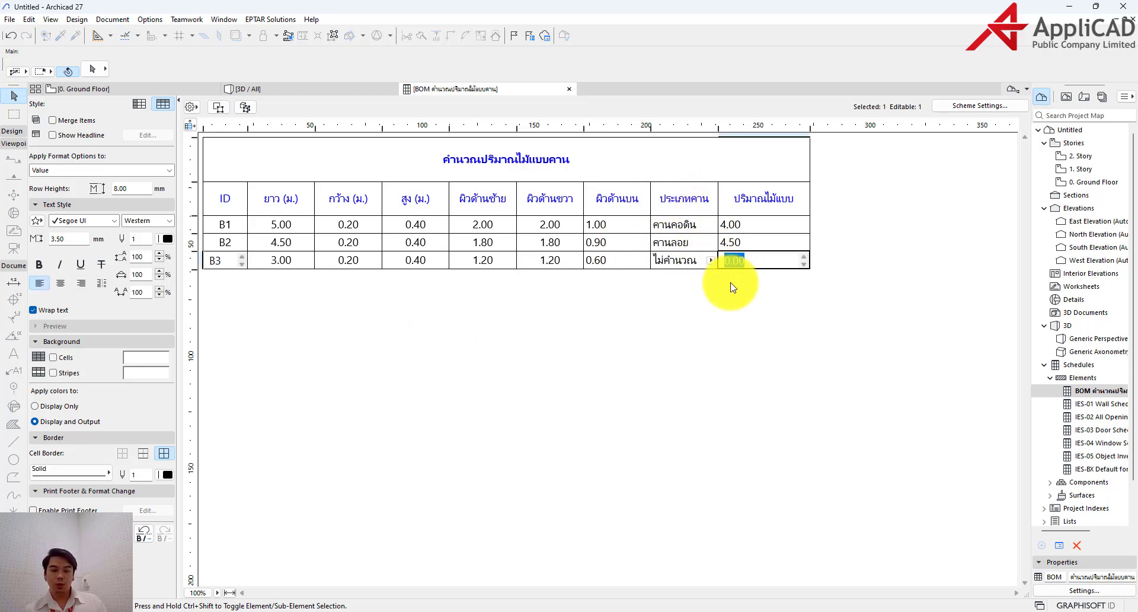
{"action": "left_click", "coordinate": [733, 288]}
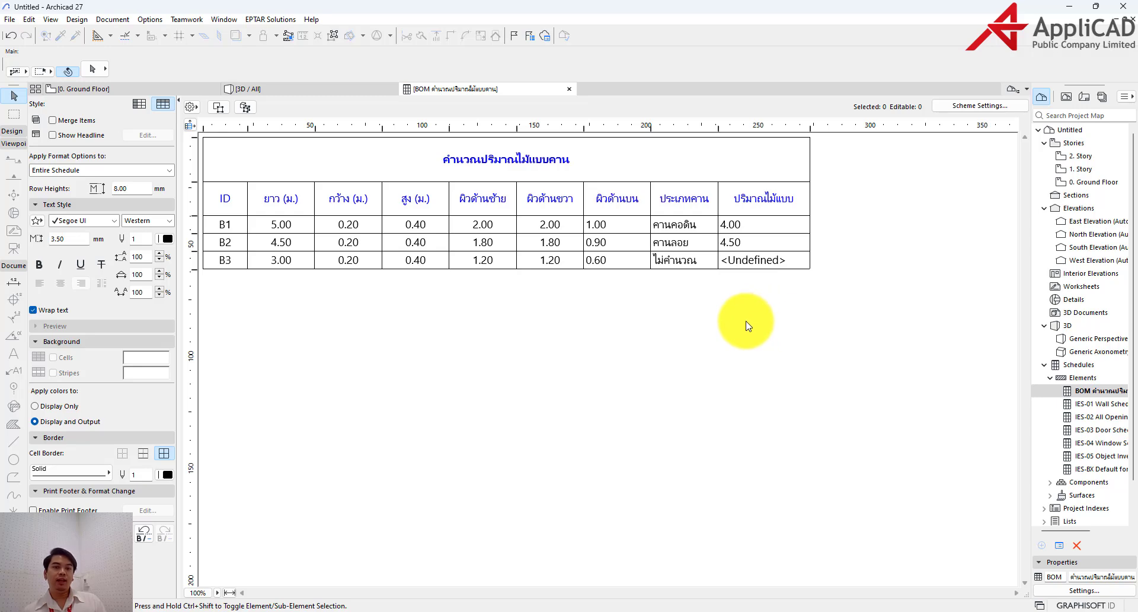
Reopen the IFS expression of the ปริมาณไม้แบบ property in a wider editor and replace its closing bracket with a comma.
{"action": "left_click", "coordinate": [149, 21]}
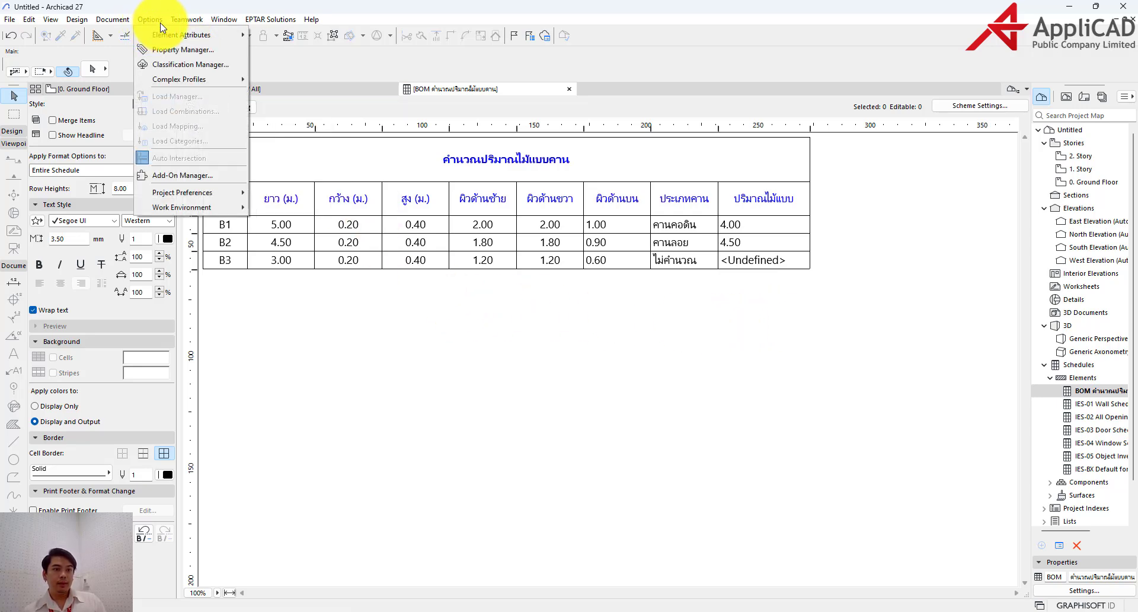
{"action": "left_click", "coordinate": [173, 50]}
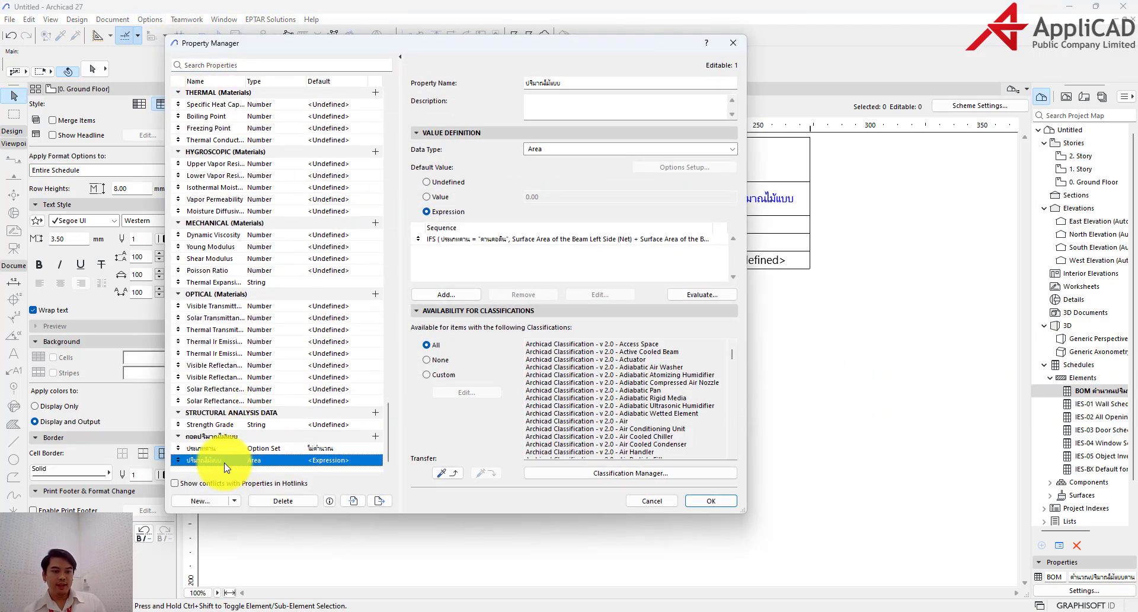
{"action": "left_click", "coordinate": [541, 239]}
{"action": "left_click", "coordinate": [593, 294]}
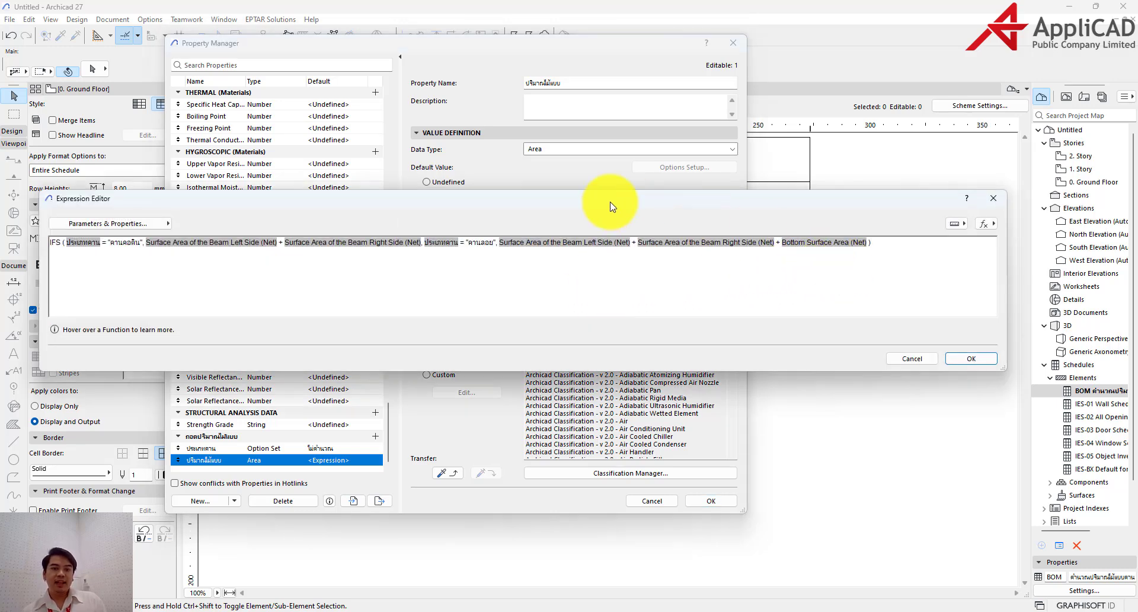
{"action": "left_click_drag", "start_coordinate": [610, 202], "coordinate": [575, 129]}
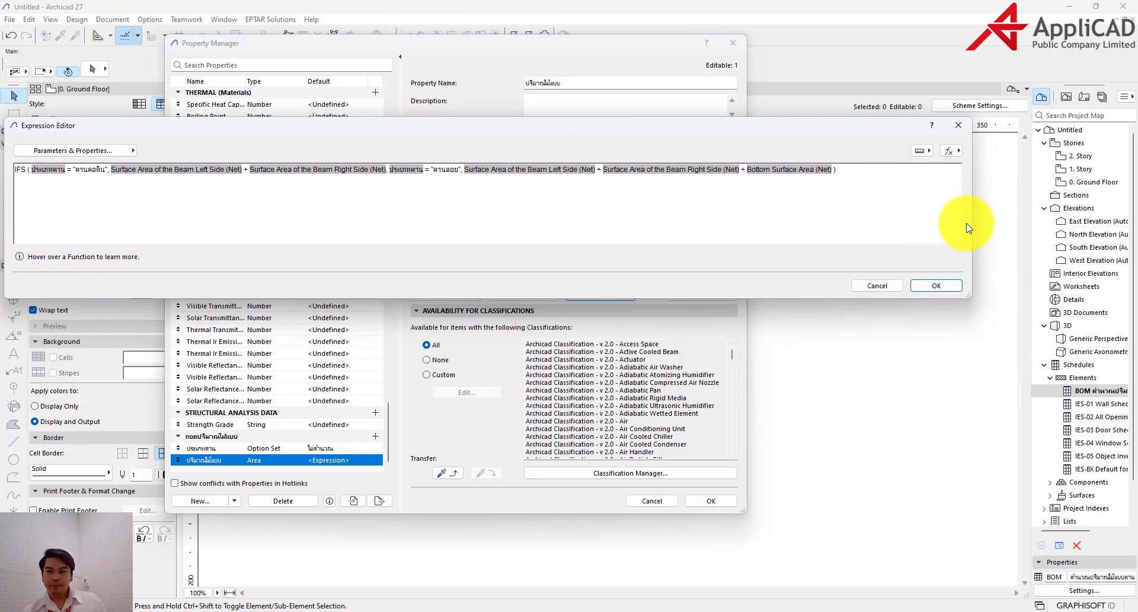
{"action": "left_click_drag", "start_coordinate": [972, 220], "coordinate": [1120, 211]}
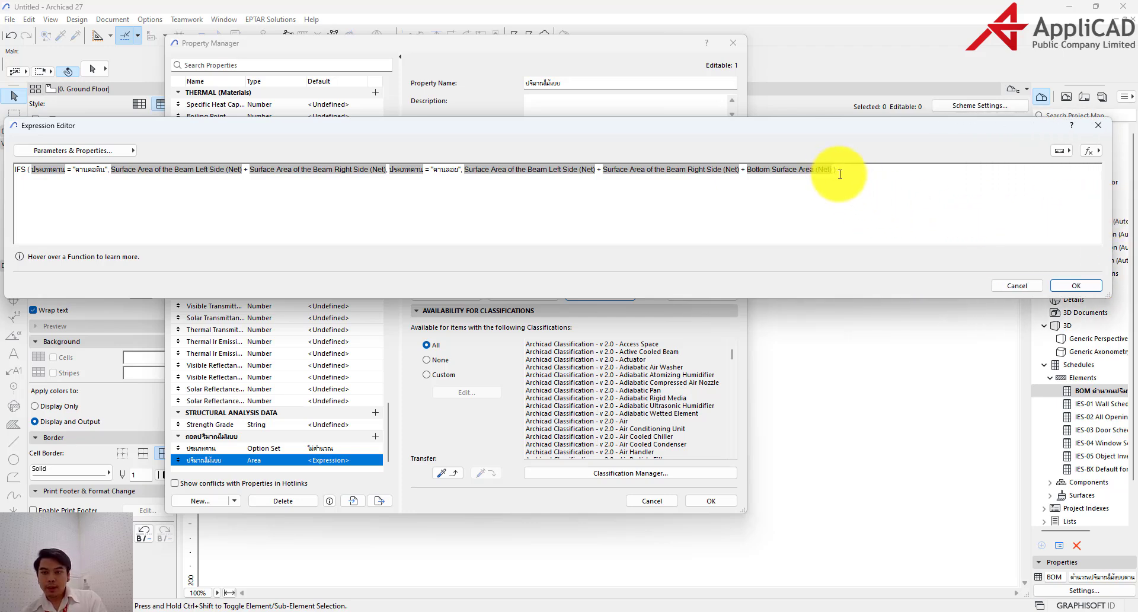
{"action": "key", "text": "BackSpace"}
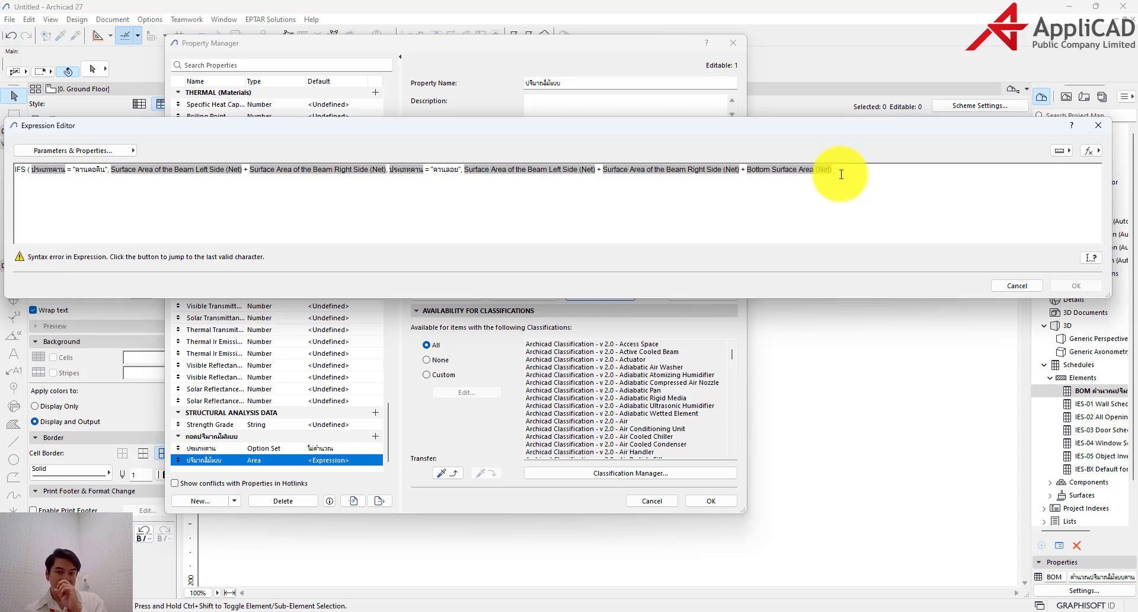
{"action": "type", "text": ","}
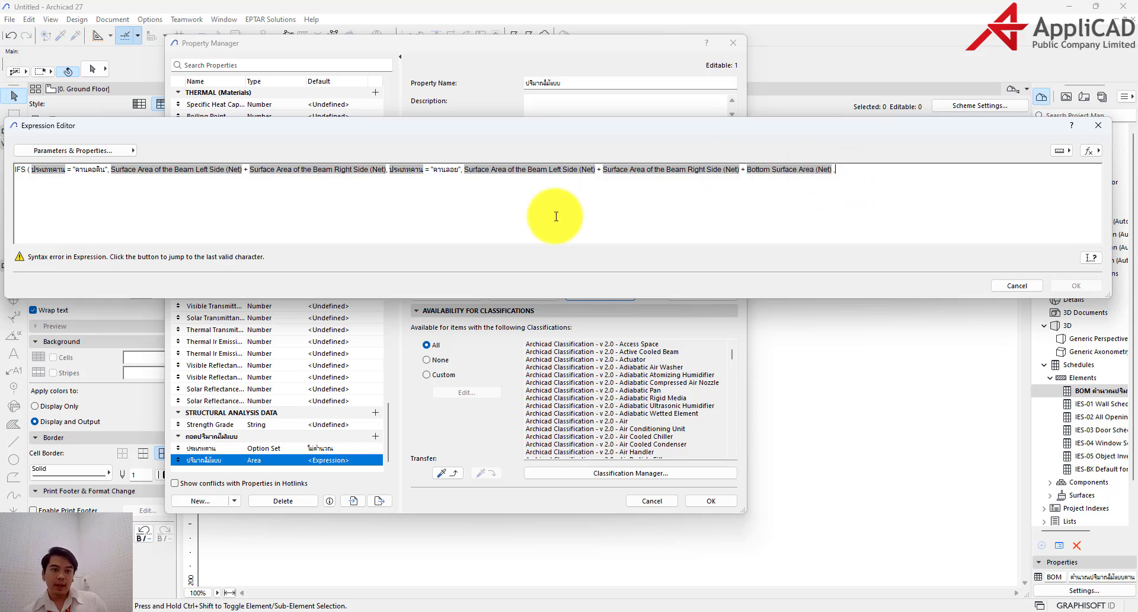
Copy the ประเภทคาน = "คานคอดิน" condition with its Surface Area of the Beam Left Side (Net) term to the expression's end.
{"action": "left_click", "coordinate": [36, 171]}
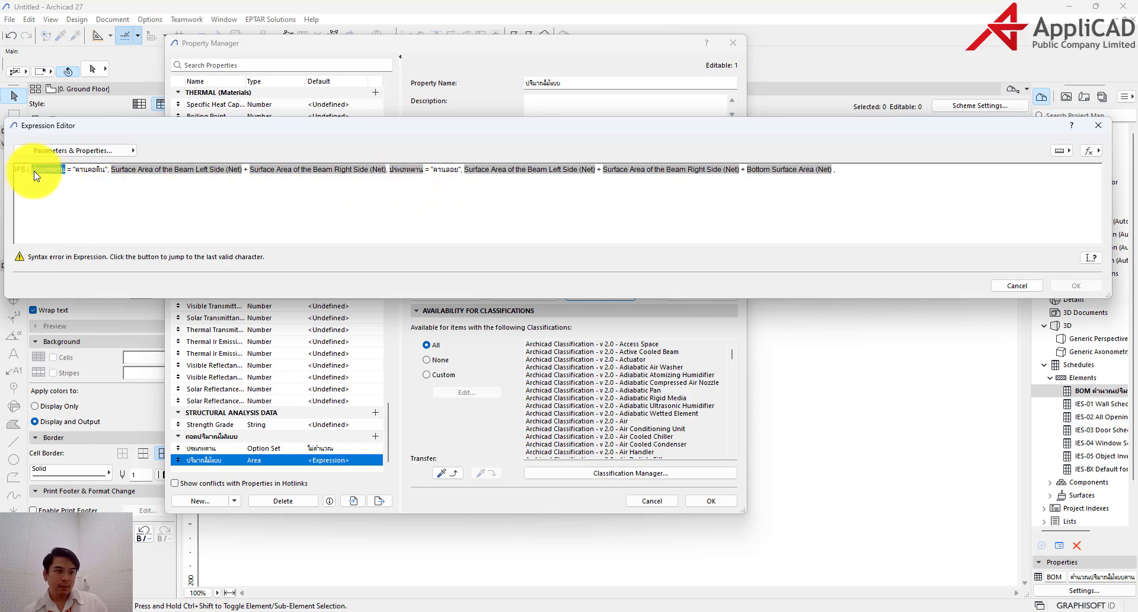
{"action": "left_click", "coordinate": [32, 172]}
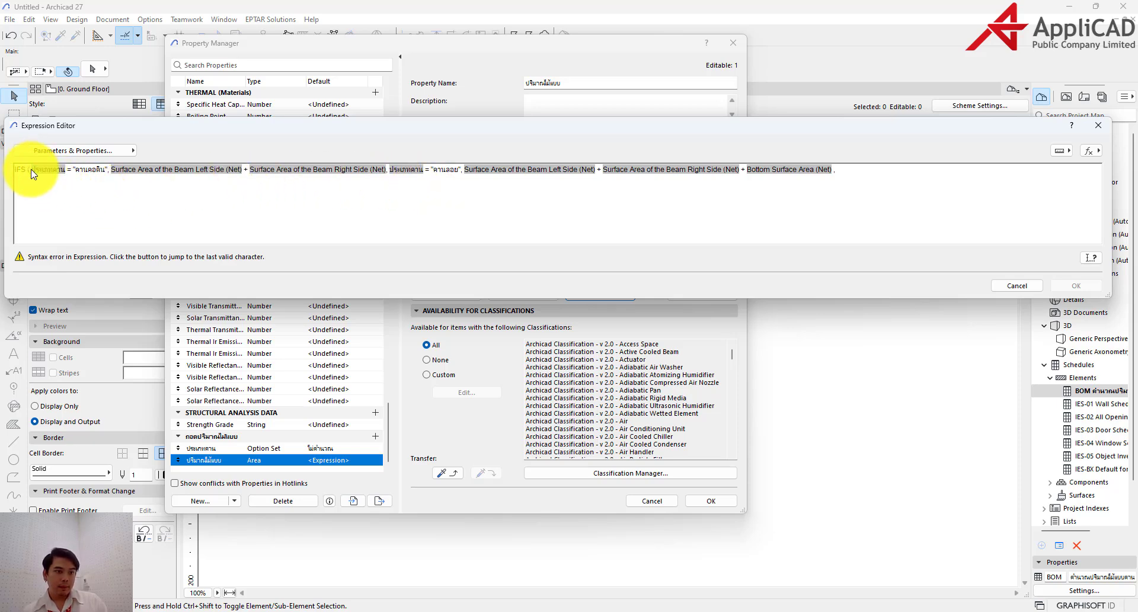
{"action": "left_click_drag", "start_coordinate": [32, 171], "coordinate": [204, 177]}
{"action": "key", "text": "ctrl+c"}
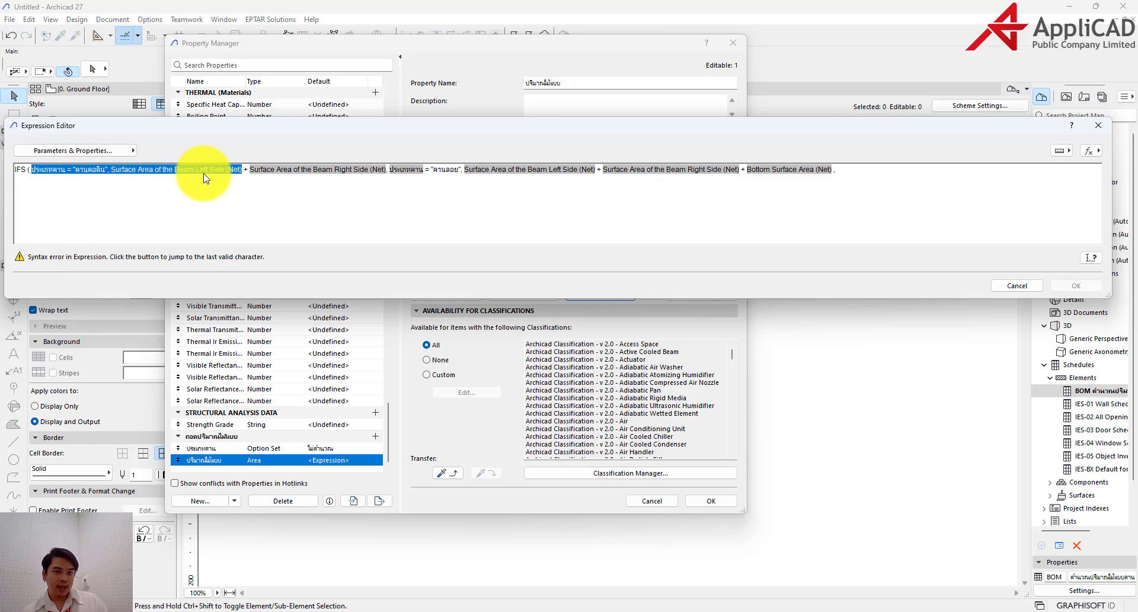
{"action": "left_click", "coordinate": [872, 172]}
{"action": "key", "text": "ctrl+v"}
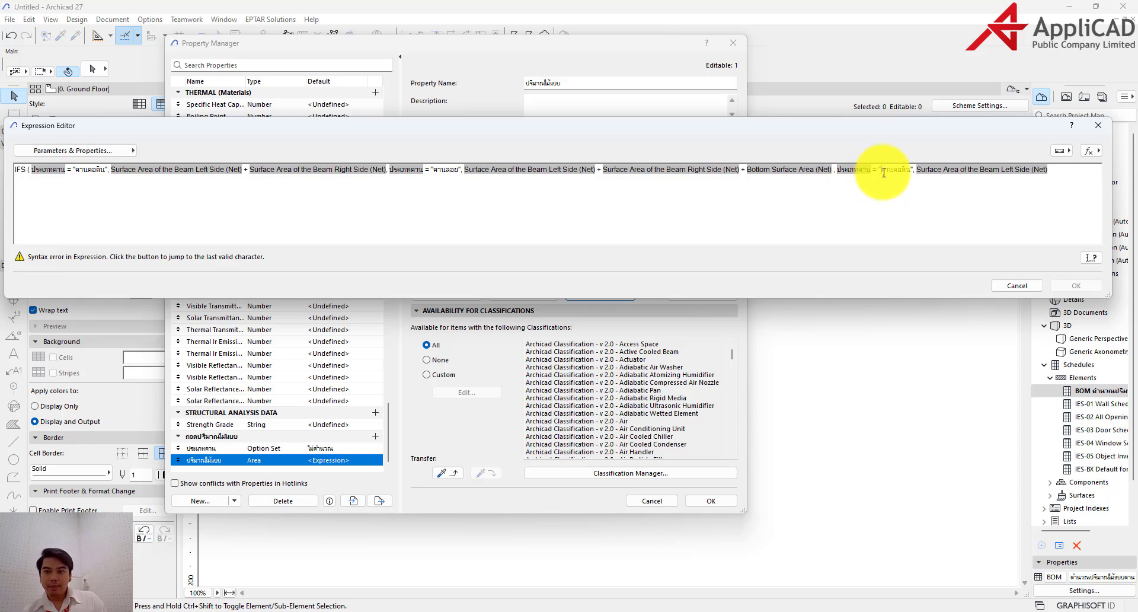
Change the beam type in the last condition of the expression to "ไม่คำนวณ".
{"action": "left_click_drag", "start_coordinate": [883, 172], "coordinate": [907, 174]}
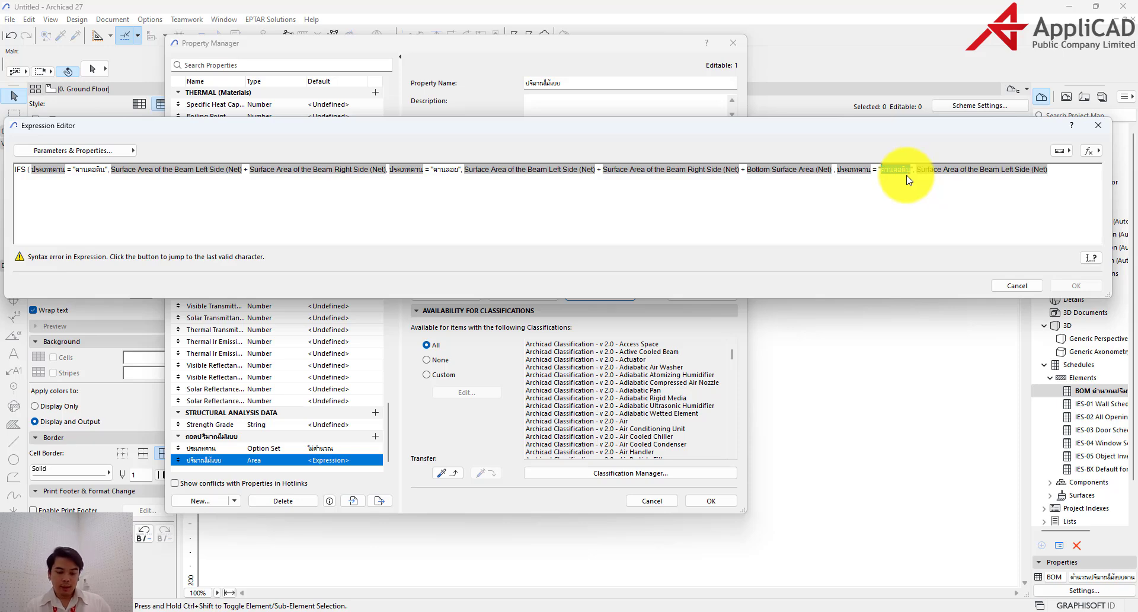
{"action": "type", "text": "พื้น"}
{"action": "key", "text": "BackSpace"}
{"action": "key", "text": "BackSpace"}
{"action": "key", "text": "BackSpace"}
{"action": "key", "text": "BackSpace"}
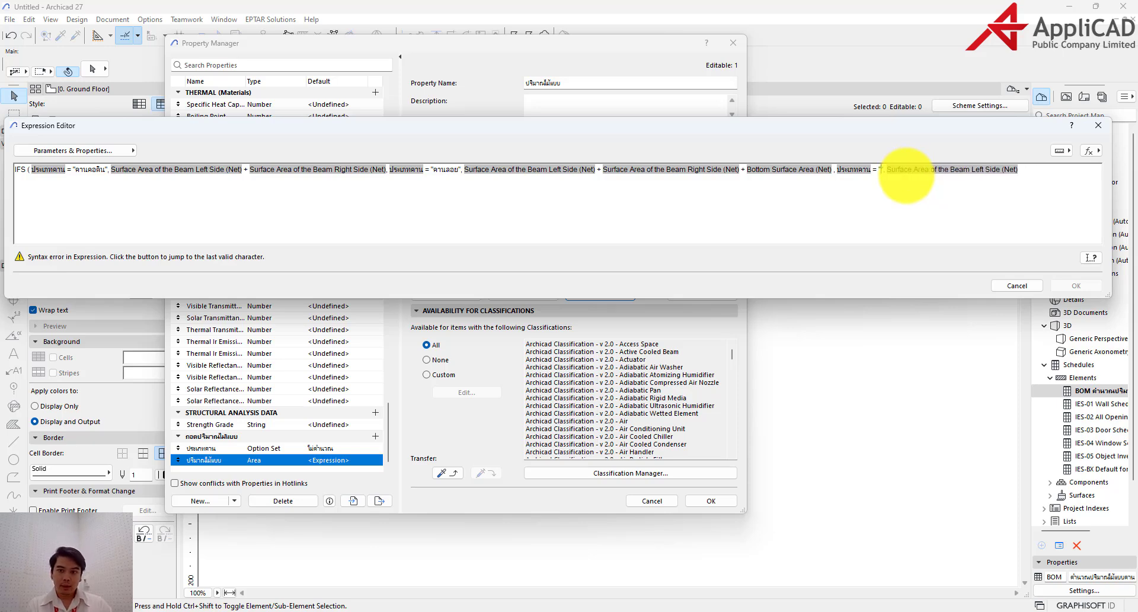
{"action": "type", "text": "ไม่"}
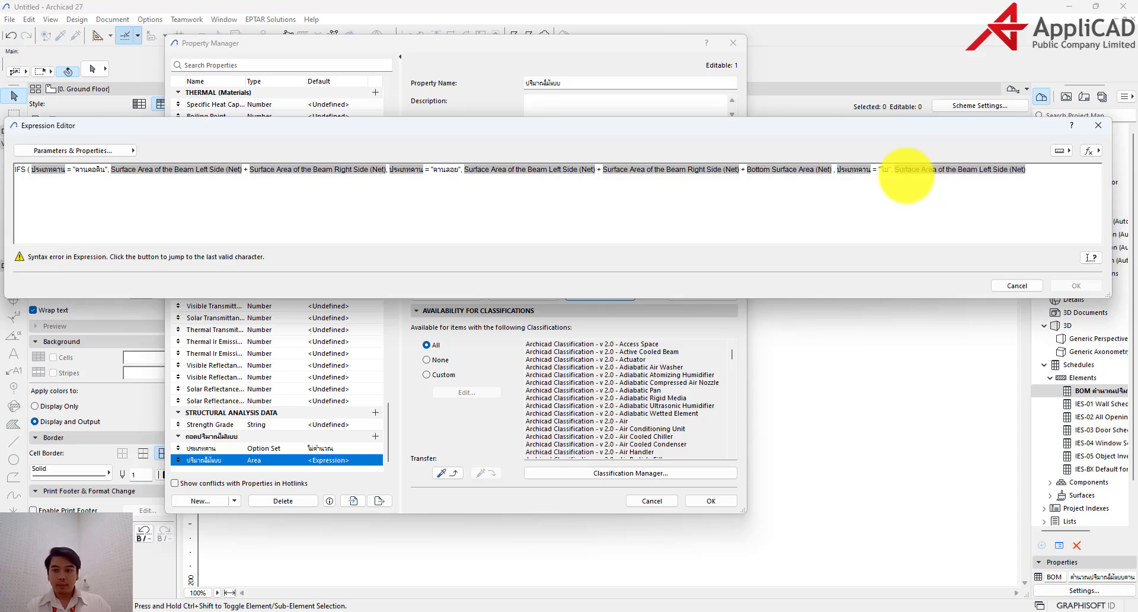
{"action": "type", "text": "คาน"}
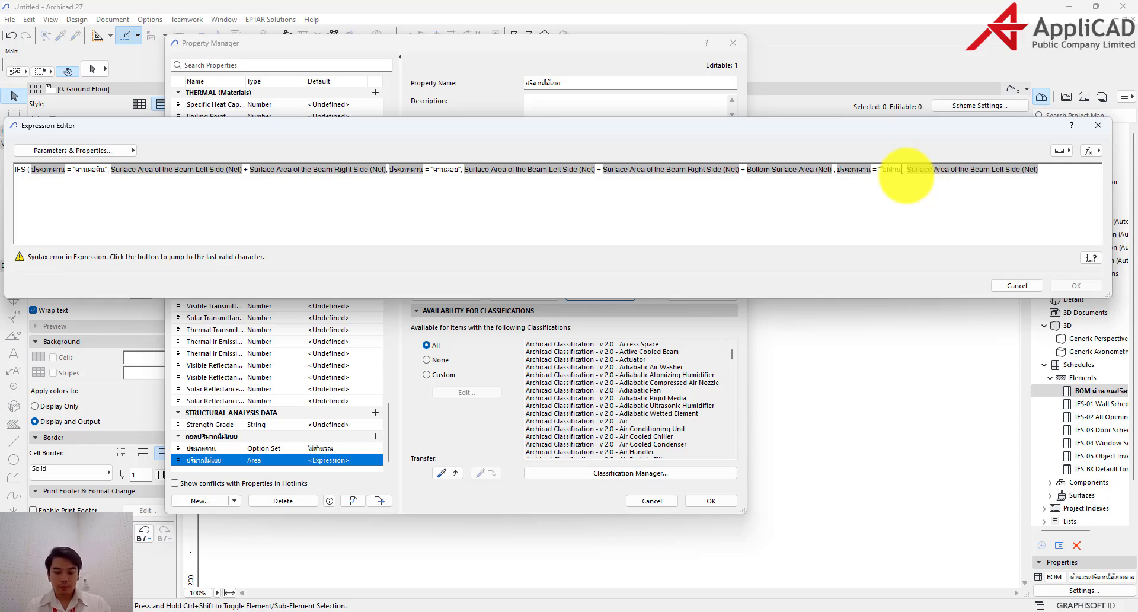
{"action": "type", "text": "วณ"}
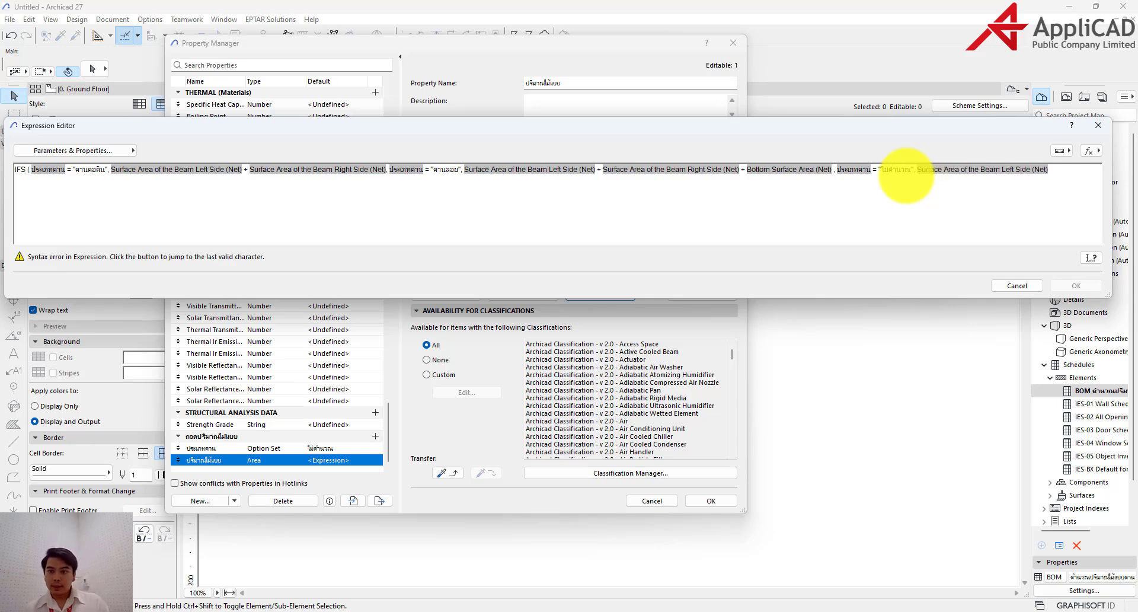
Replace the surface area term after "ไม่คำนวณ" with 0 and close the expression with a bracket.
{"action": "left_click", "coordinate": [970, 177]}
{"action": "type", "text": "0"}
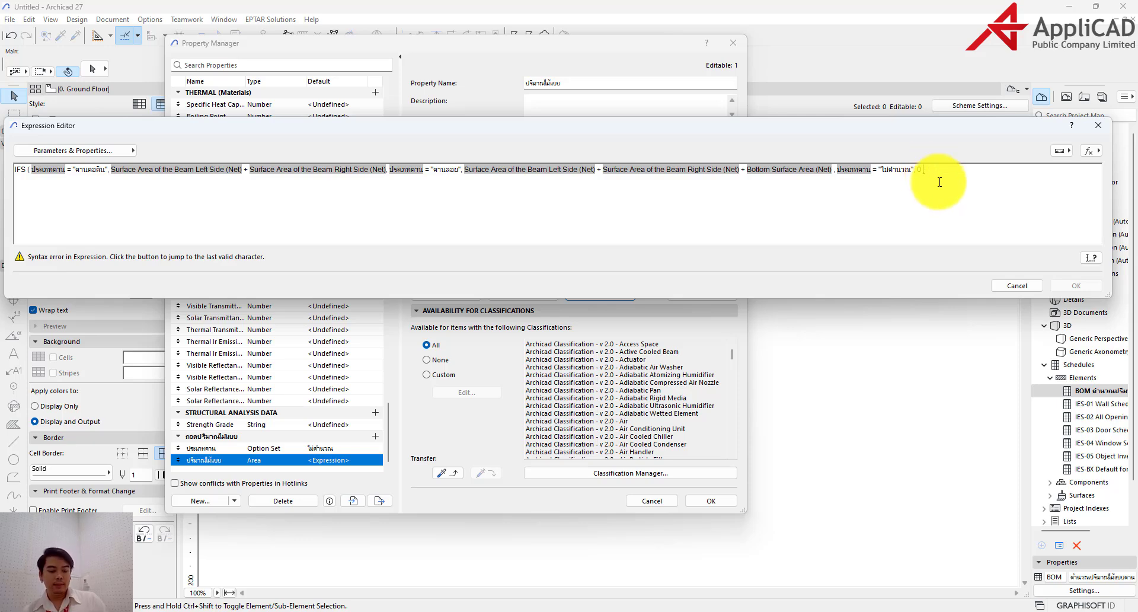
{"action": "type", "text": ")"}
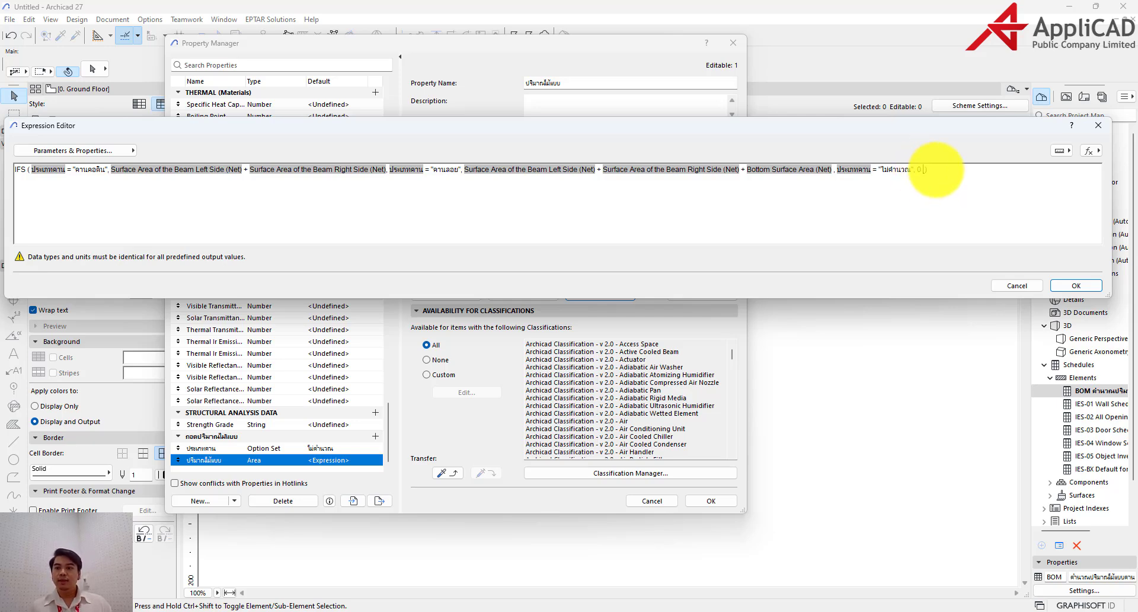
Add the area unit Square Meter [m2] to the 0 result of the ไม่คำนวณ condition.
{"action": "left_click", "coordinate": [1061, 152]}
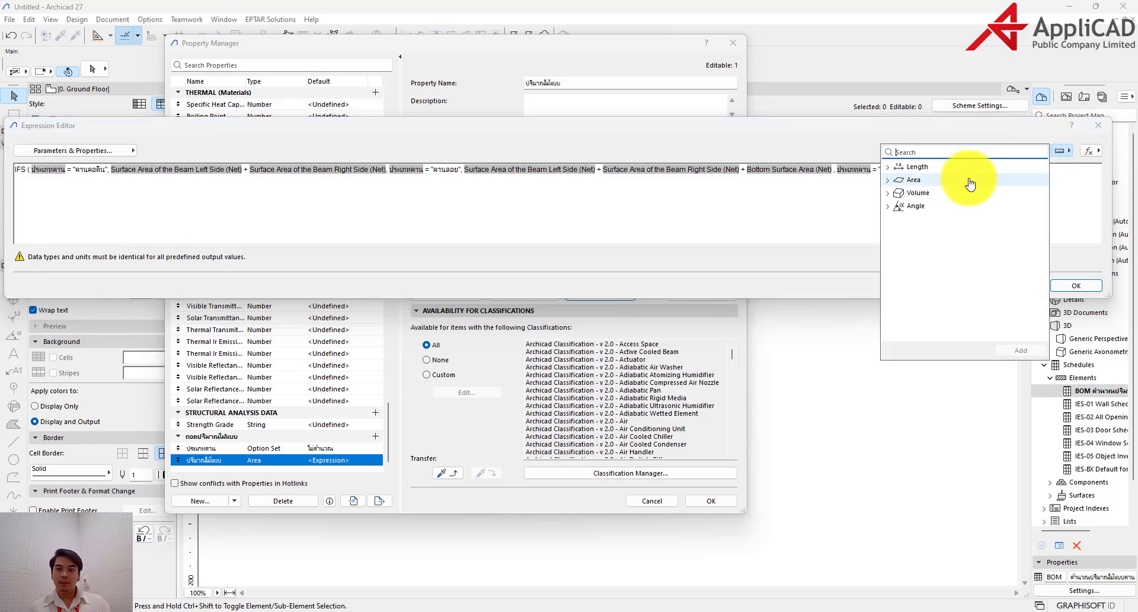
{"action": "left_click", "coordinate": [911, 180]}
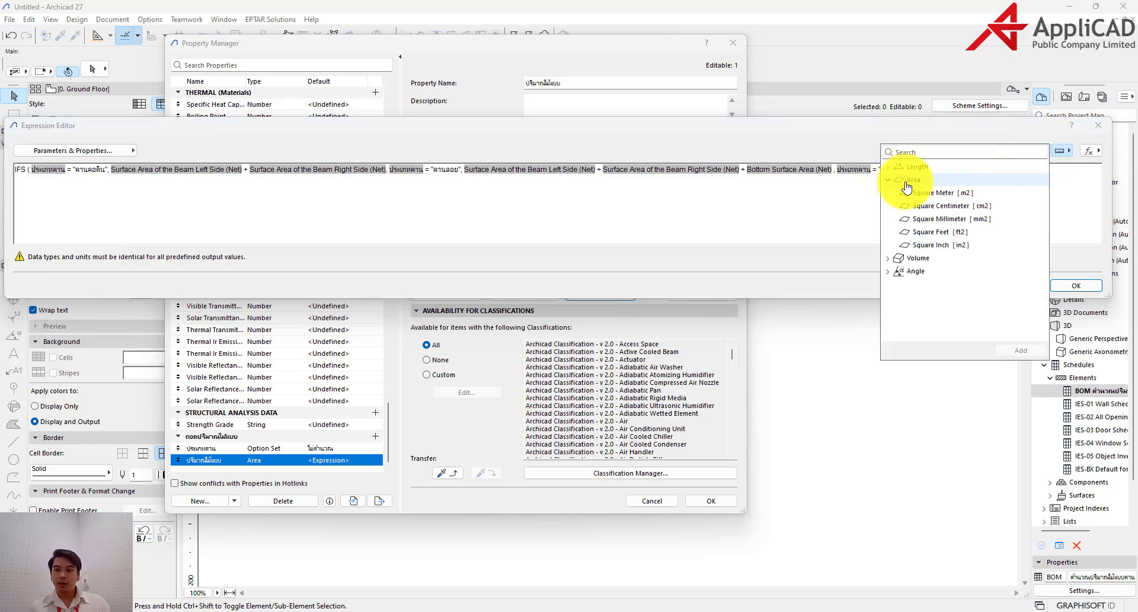
{"action": "left_click", "coordinate": [936, 193]}
{"action": "left_click", "coordinate": [1021, 350]}
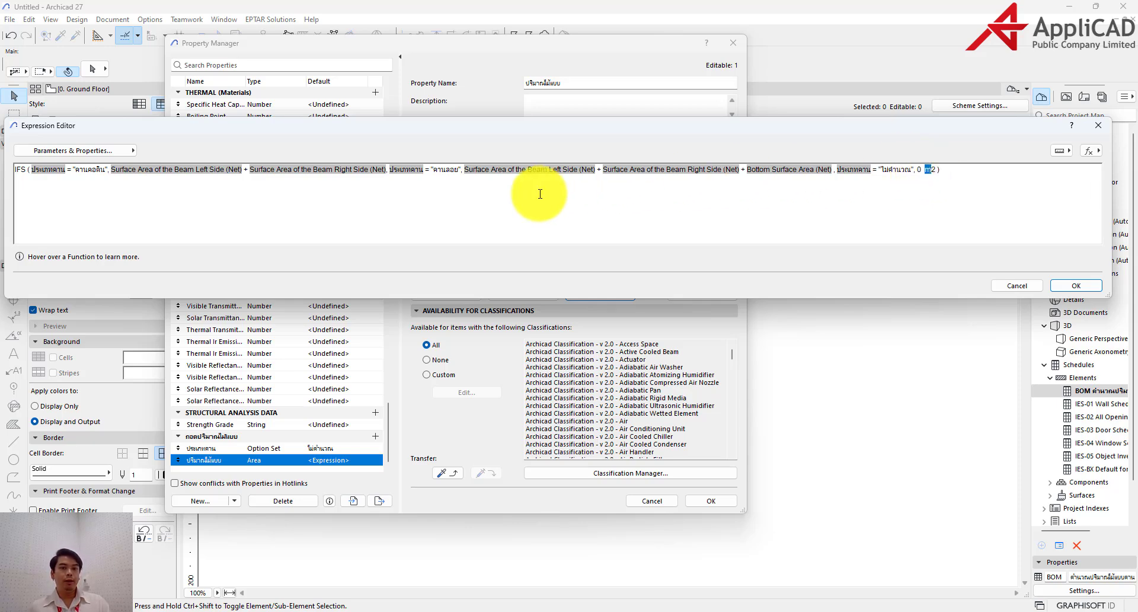
Accept the finished IFS expression and the property changes, and check beam B3's ปริมาณไม้แบบ value in the schedule.
{"action": "left_click", "coordinate": [676, 170]}
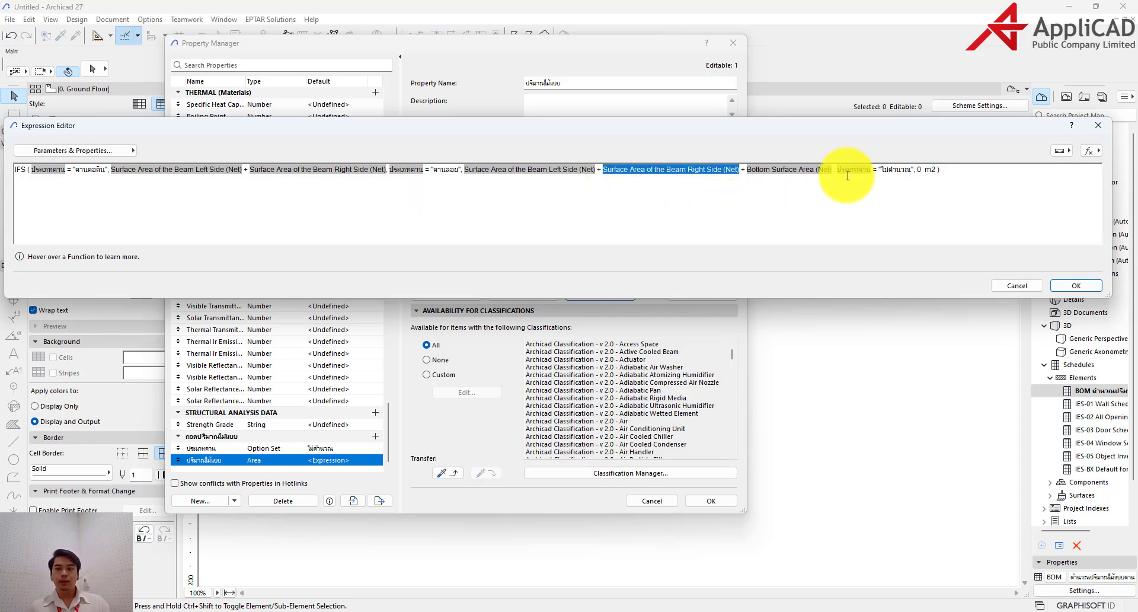
{"action": "left_click", "coordinate": [1077, 290]}
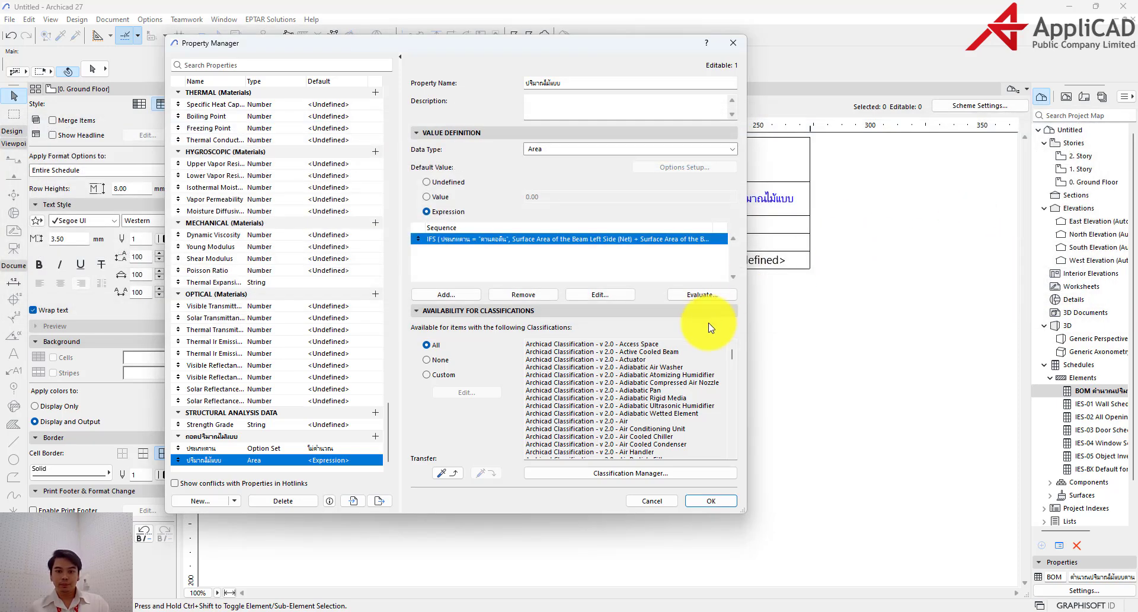
{"action": "left_click", "coordinate": [714, 501]}
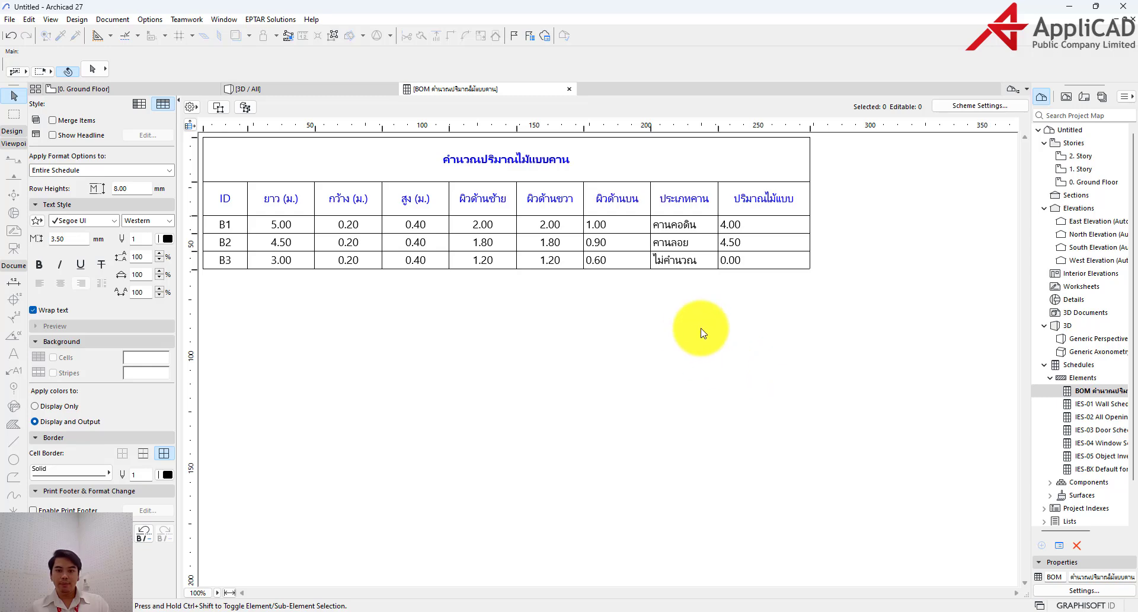
{"action": "left_click", "coordinate": [732, 265]}
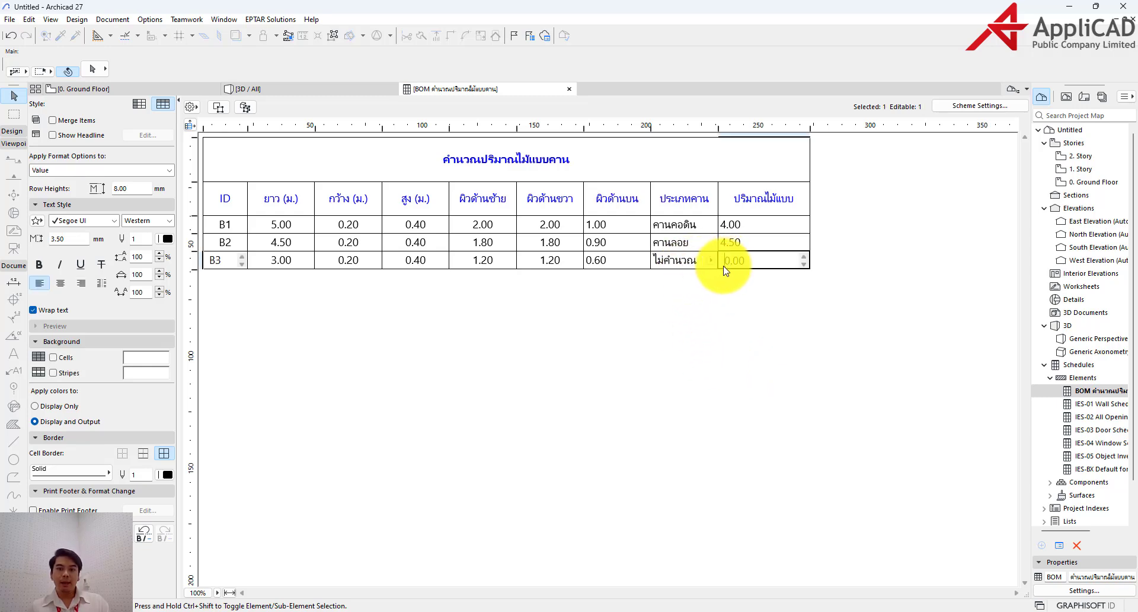
{"action": "left_click", "coordinate": [705, 350]}
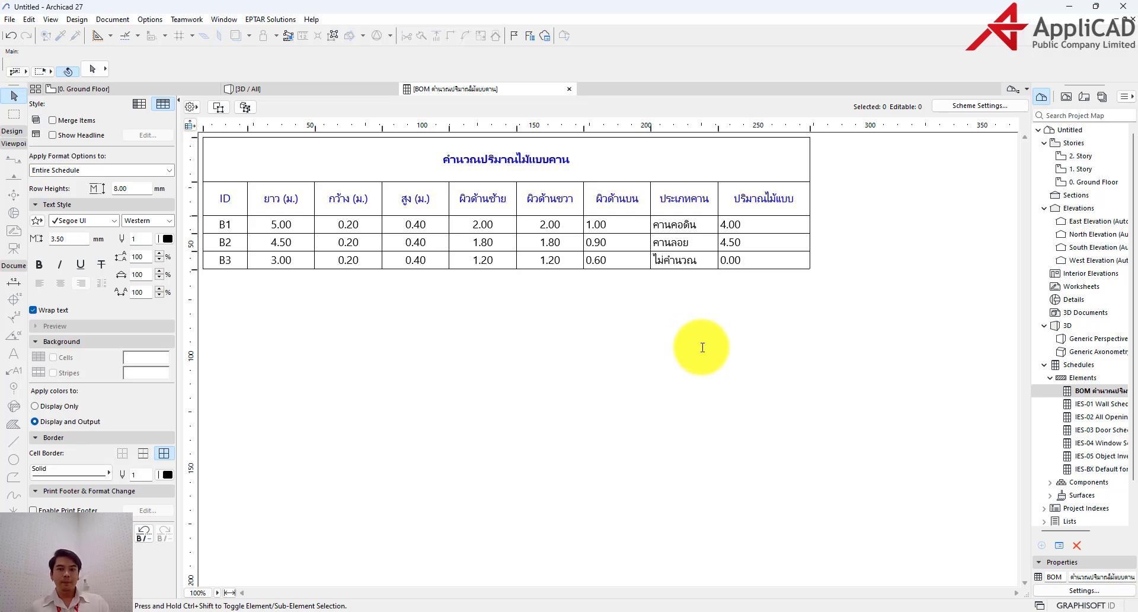
Centre-align the values in the schedule's ปริมาณไม้แบบ and ประเภทคาน columns.
{"action": "left_click", "coordinate": [725, 266]}
{"action": "left_click", "coordinate": [61, 282]}
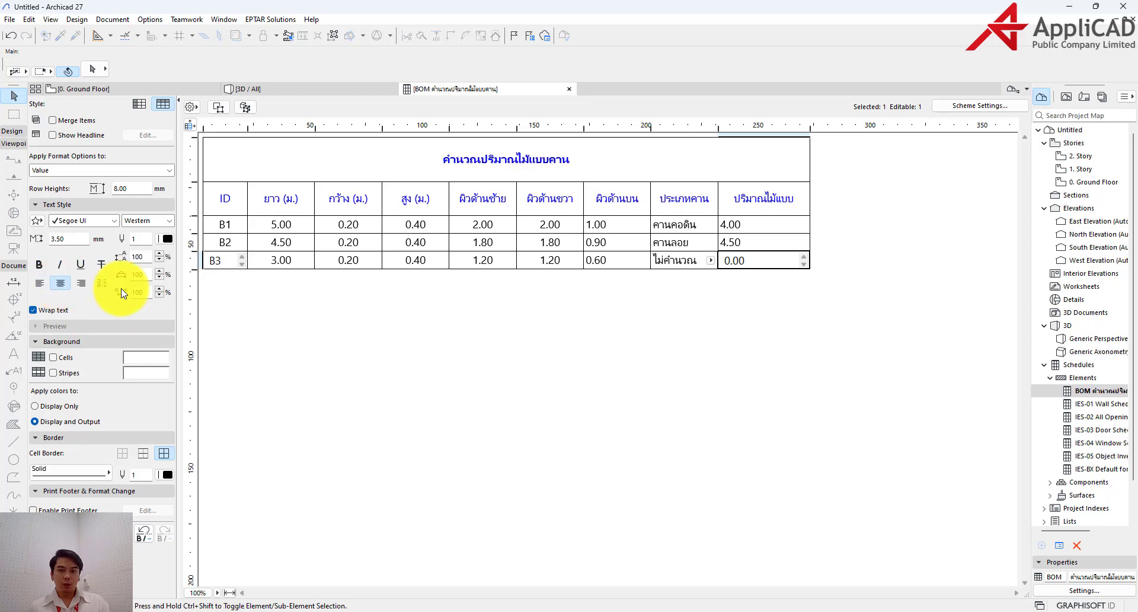
{"action": "left_click", "coordinate": [686, 260]}
{"action": "left_click", "coordinate": [59, 283]}
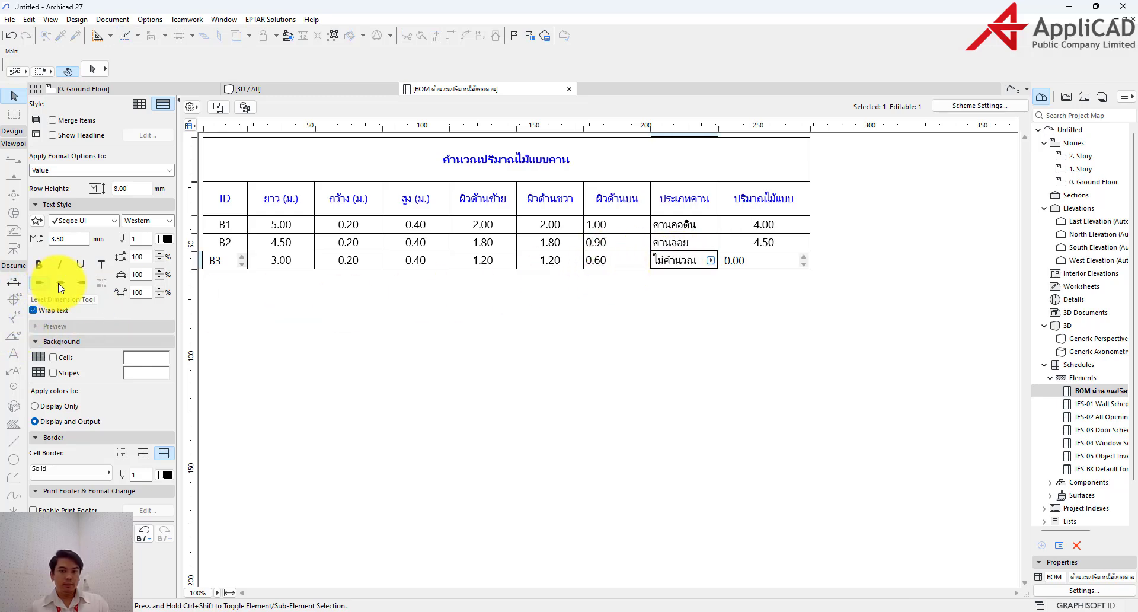
{"action": "left_click", "coordinate": [741, 302]}
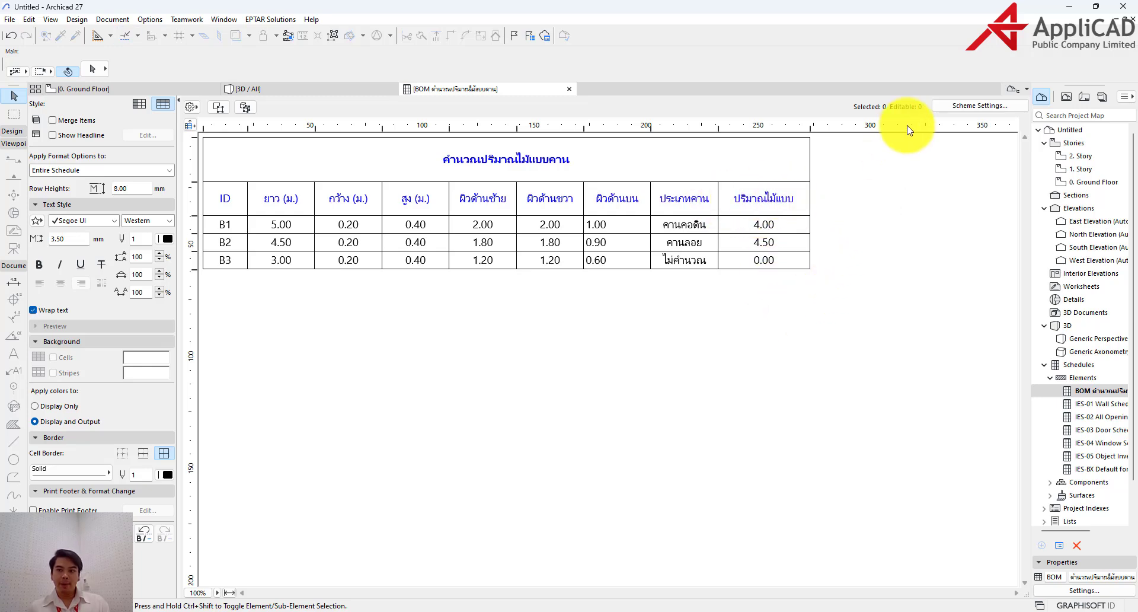
Turn on the sum for the ปริมาณไม้แบบ field in the BOM schedule's scheme settings.
{"action": "left_click", "coordinate": [954, 107]}
{"action": "left_click_drag", "start_coordinate": [635, 51], "coordinate": [521, 51]}
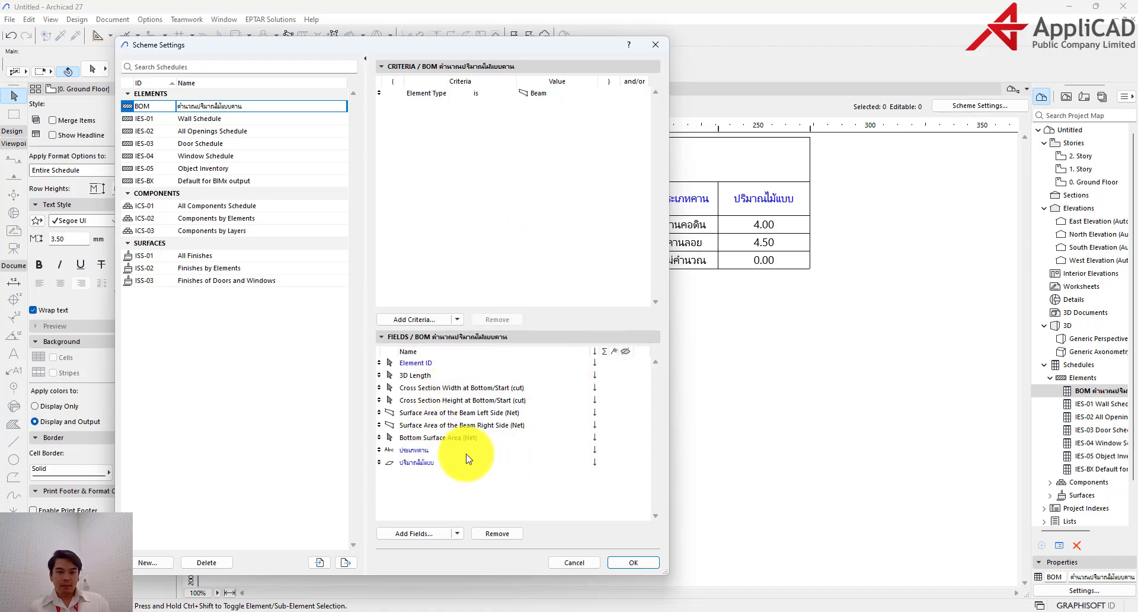
{"action": "left_click", "coordinate": [425, 463]}
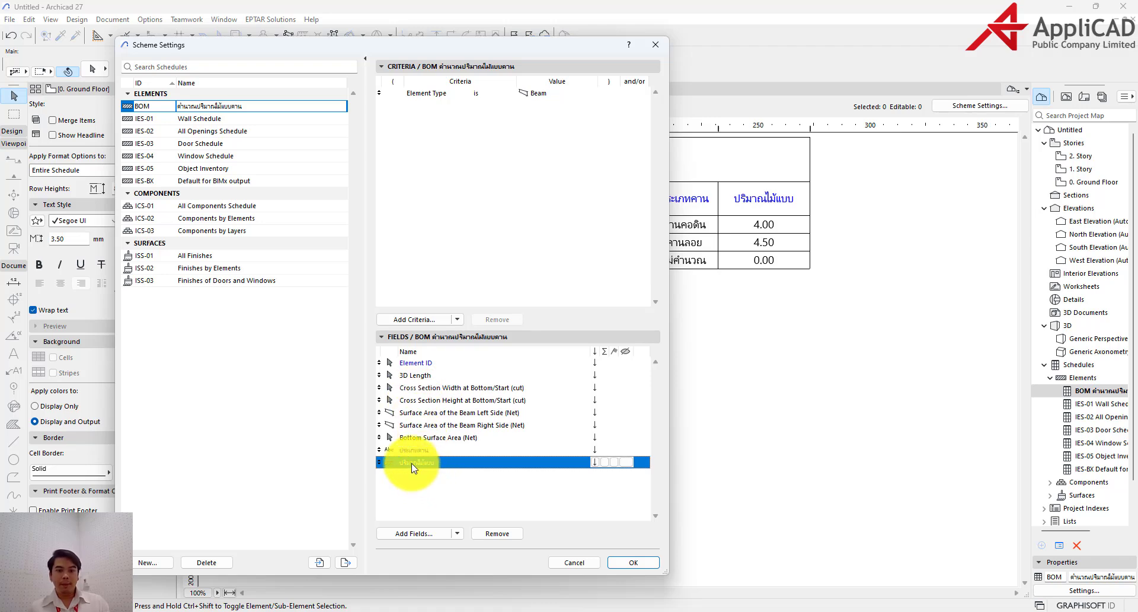
{"action": "left_click", "coordinate": [596, 464]}
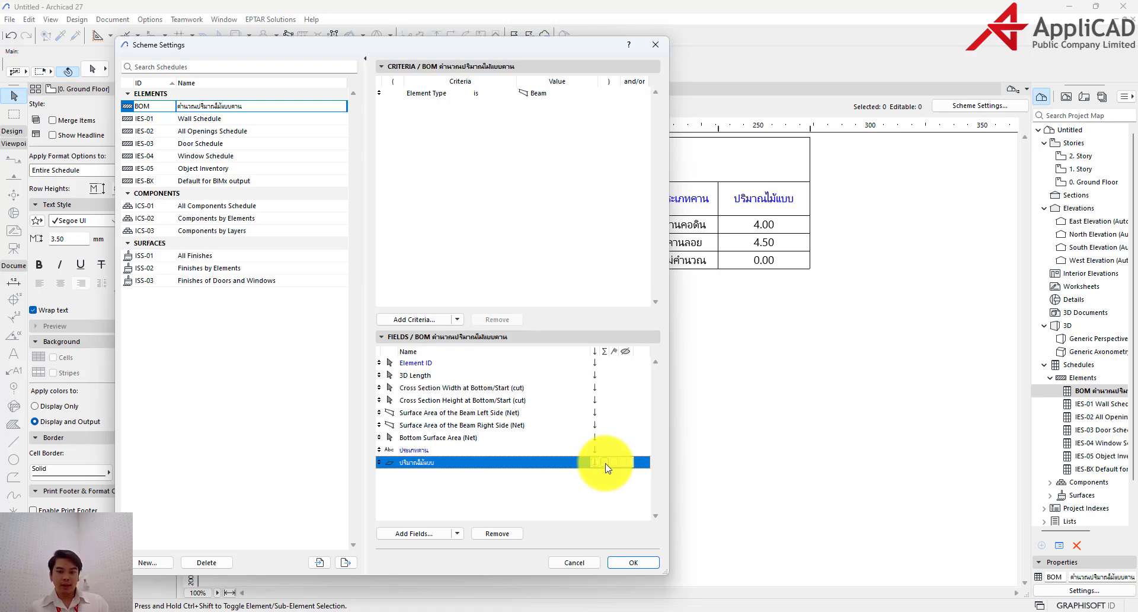
{"action": "left_click", "coordinate": [605, 462]}
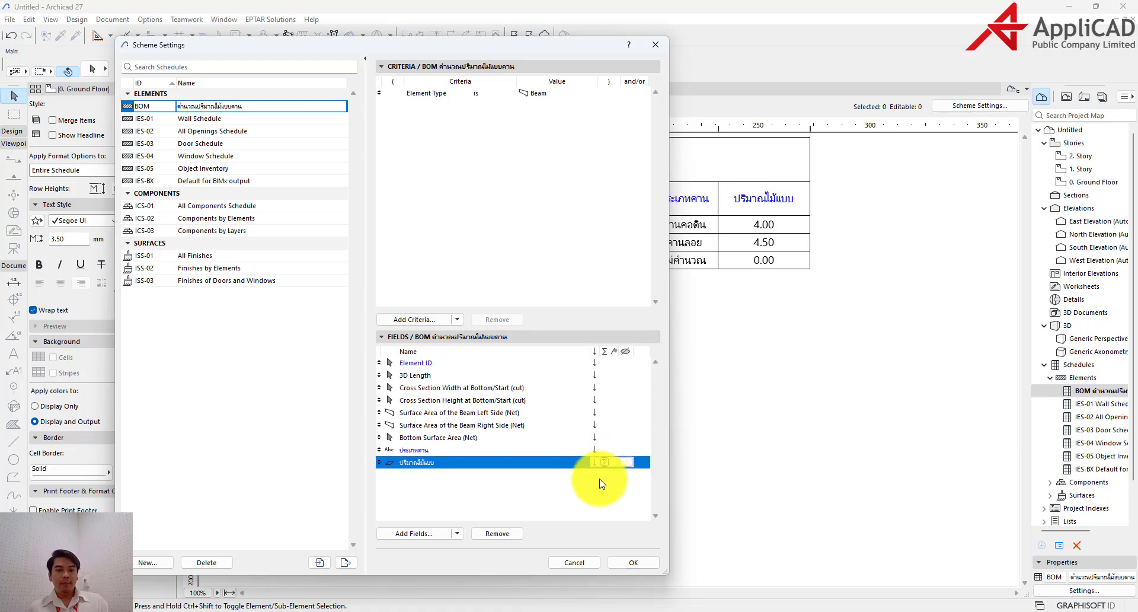
{"action": "left_click", "coordinate": [598, 479]}
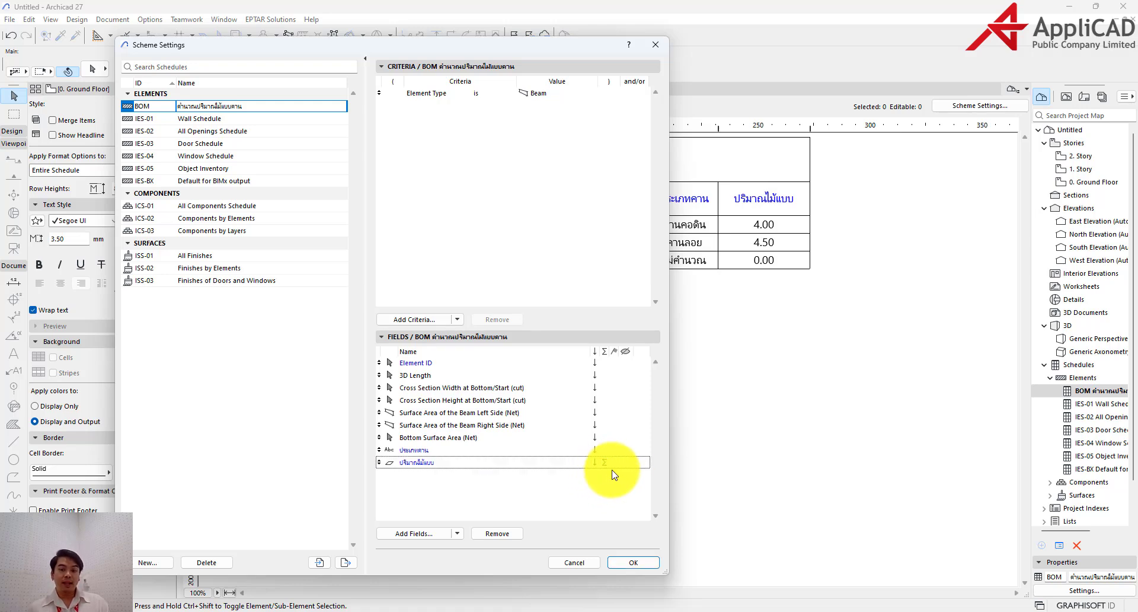
{"action": "left_click", "coordinate": [416, 465]}
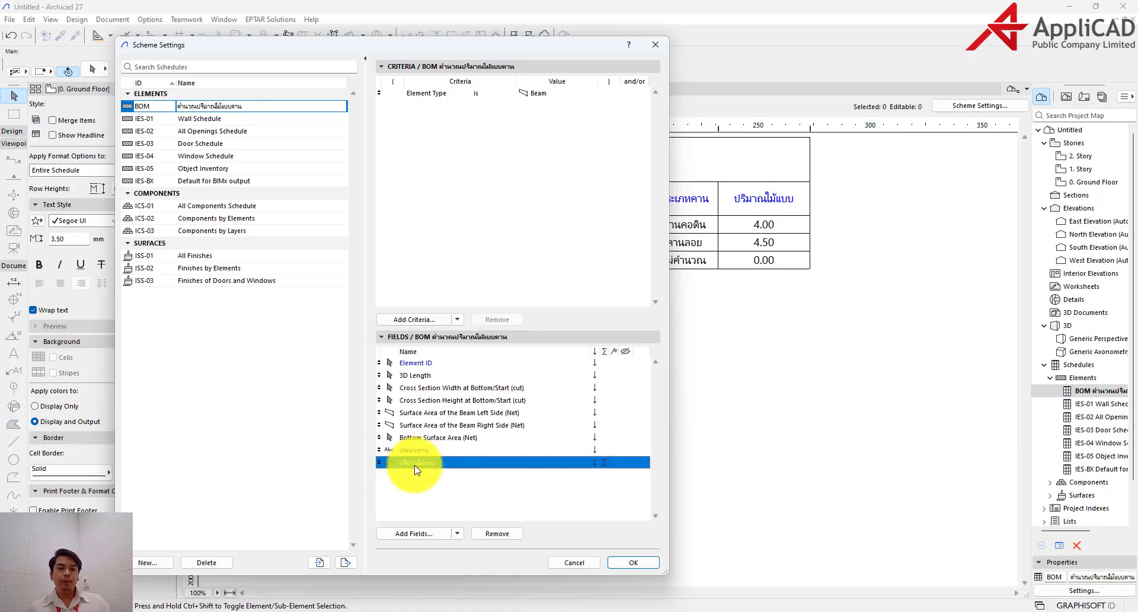
{"action": "left_click", "coordinate": [628, 561]}
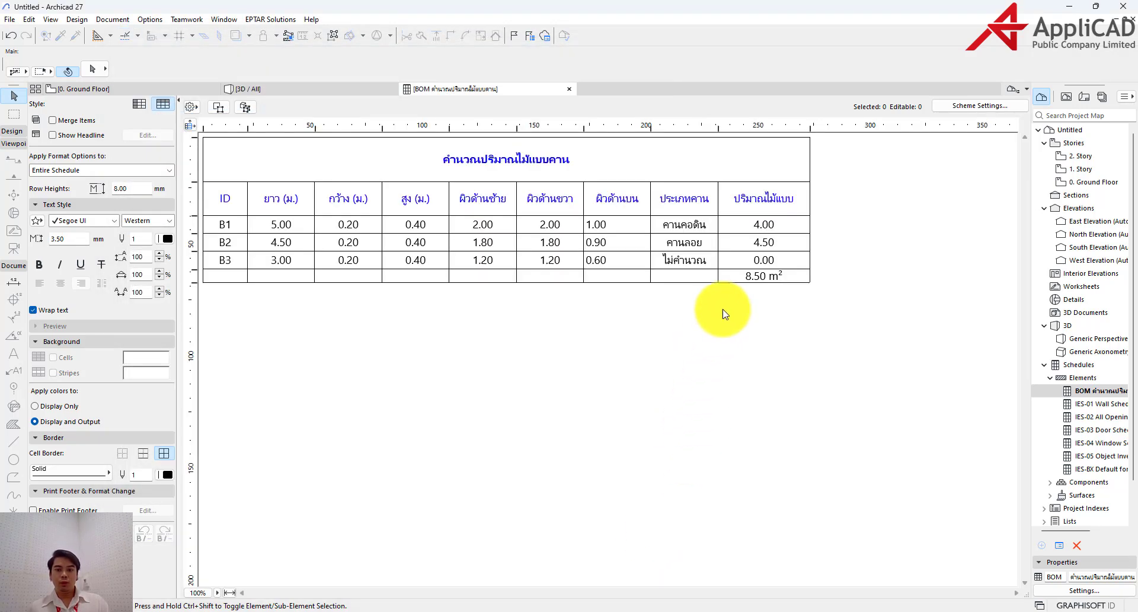
Set the height of the schedule's grand total row to 10 mm.
{"action": "left_click", "coordinate": [763, 279]}
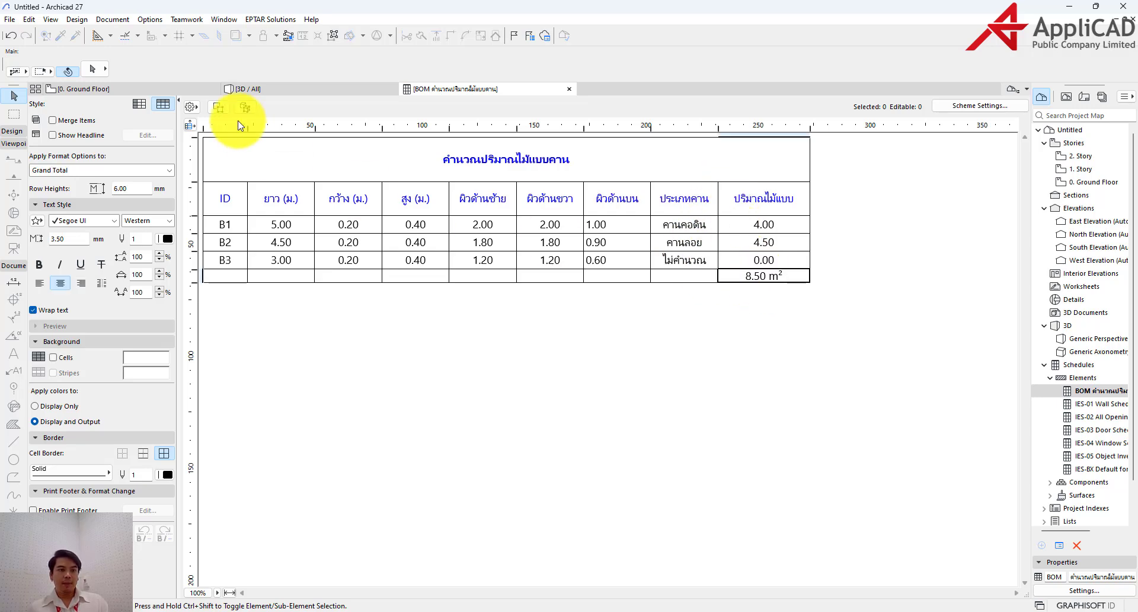
{"action": "left_click", "coordinate": [191, 127]}
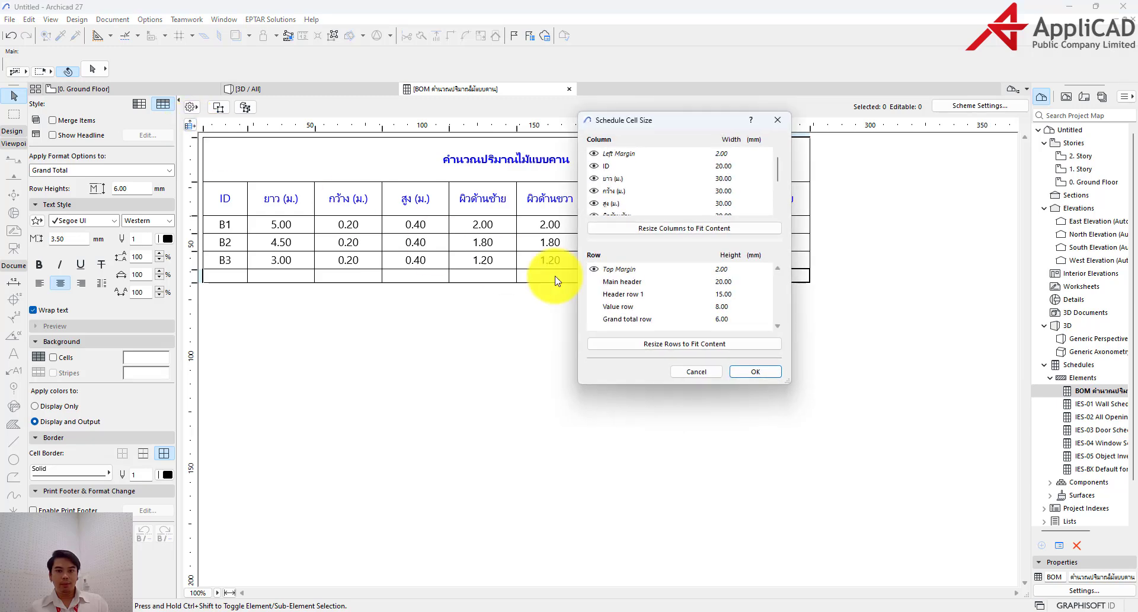
{"action": "left_click", "coordinate": [714, 320]}
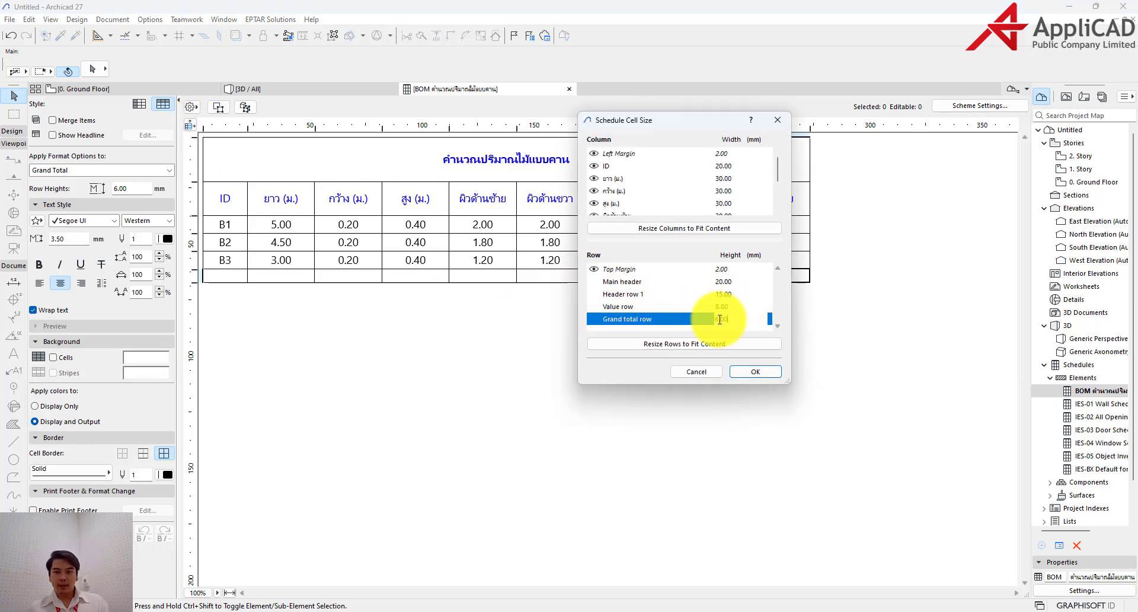
{"action": "type", "text": "10"}
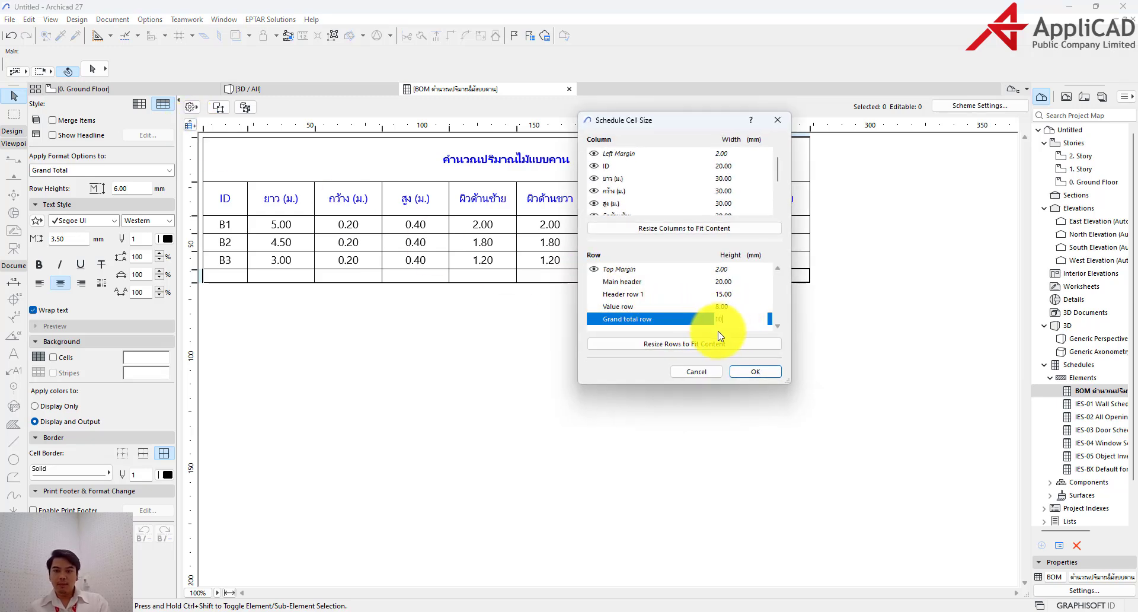
{"action": "left_click", "coordinate": [752, 371]}
Make the grand total of the ปริมาณไม้แบบ column bold and colour it with red pen 20.
{"action": "left_click", "coordinate": [753, 289]}
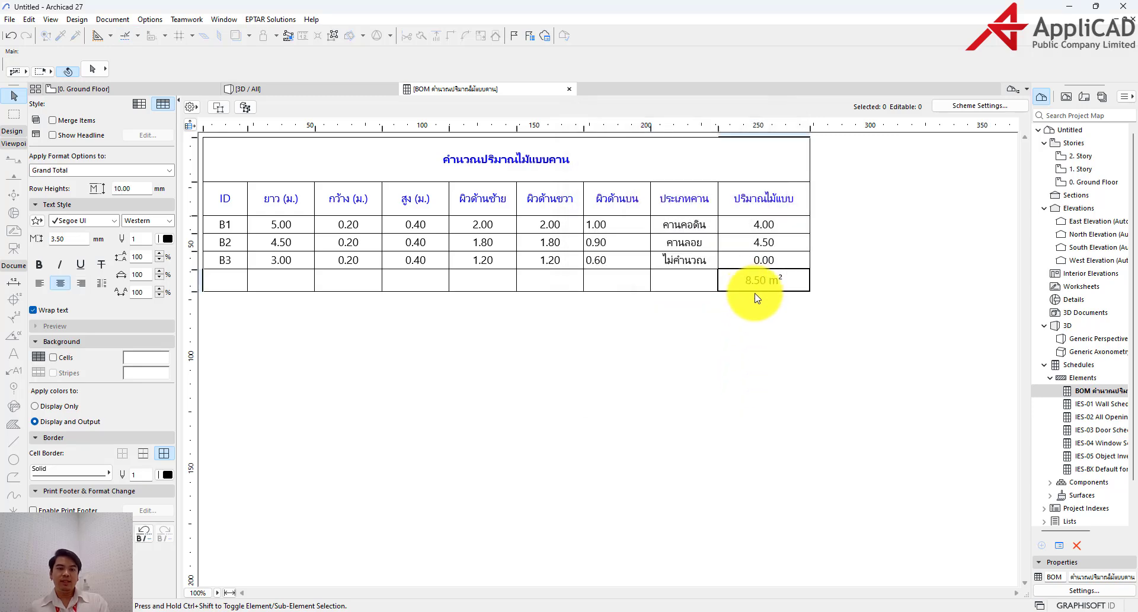
{"action": "left_click", "coordinate": [39, 264]}
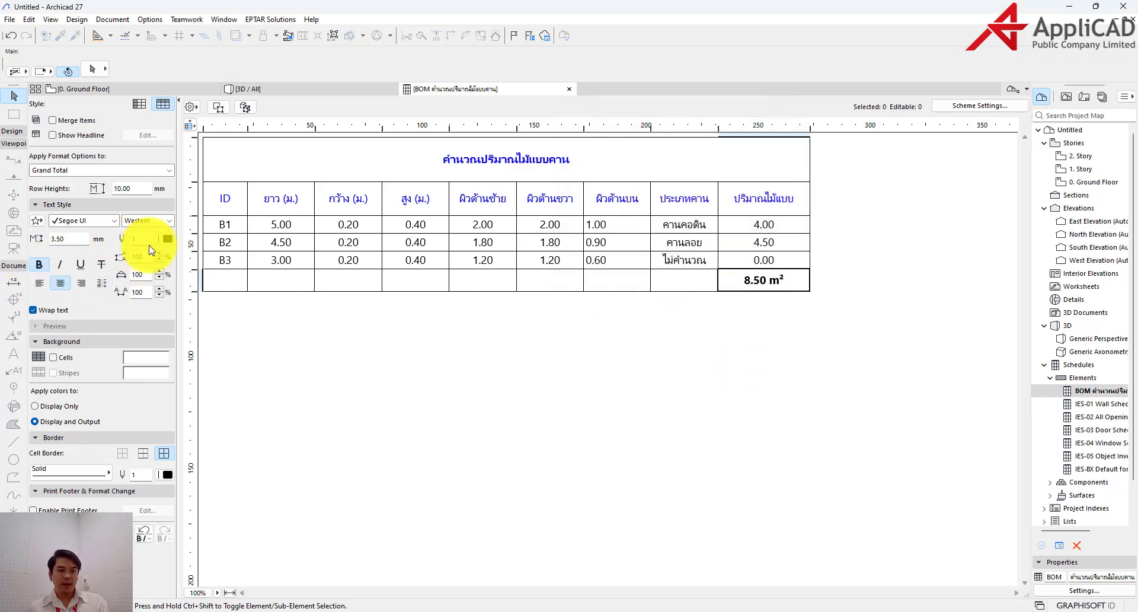
{"action": "left_click", "coordinate": [168, 239]}
{"action": "left_click", "coordinate": [383, 236]}
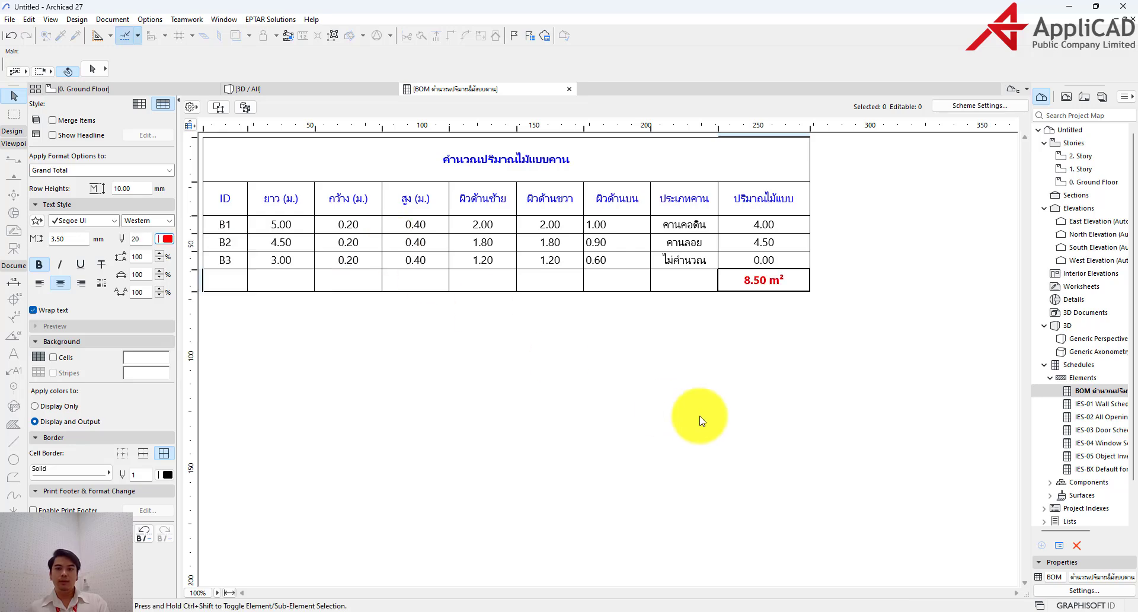
{"action": "left_click", "coordinate": [711, 409]}
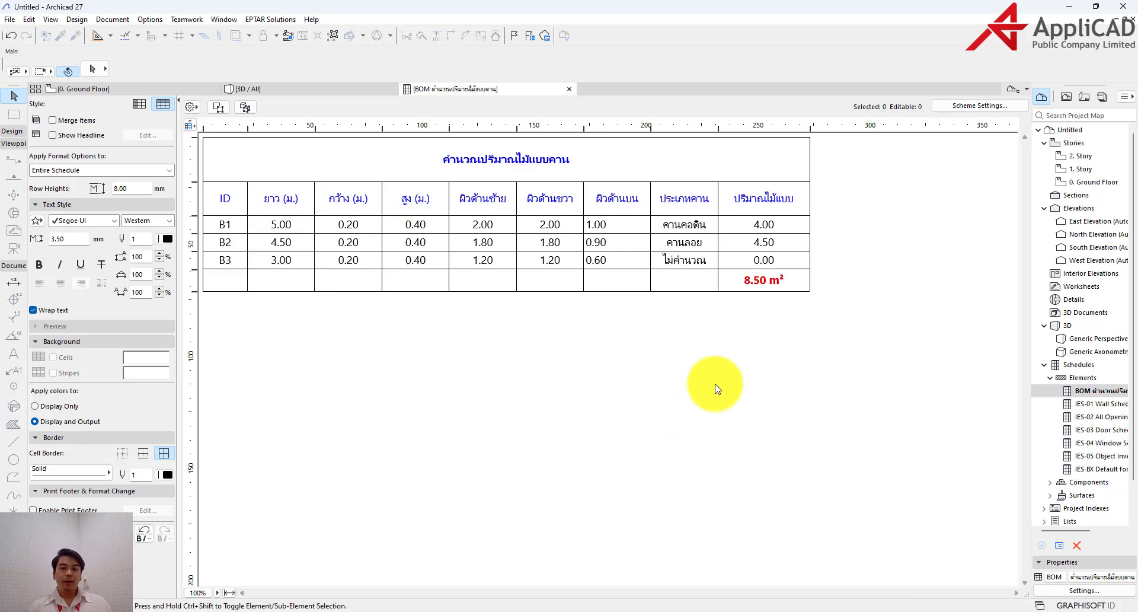